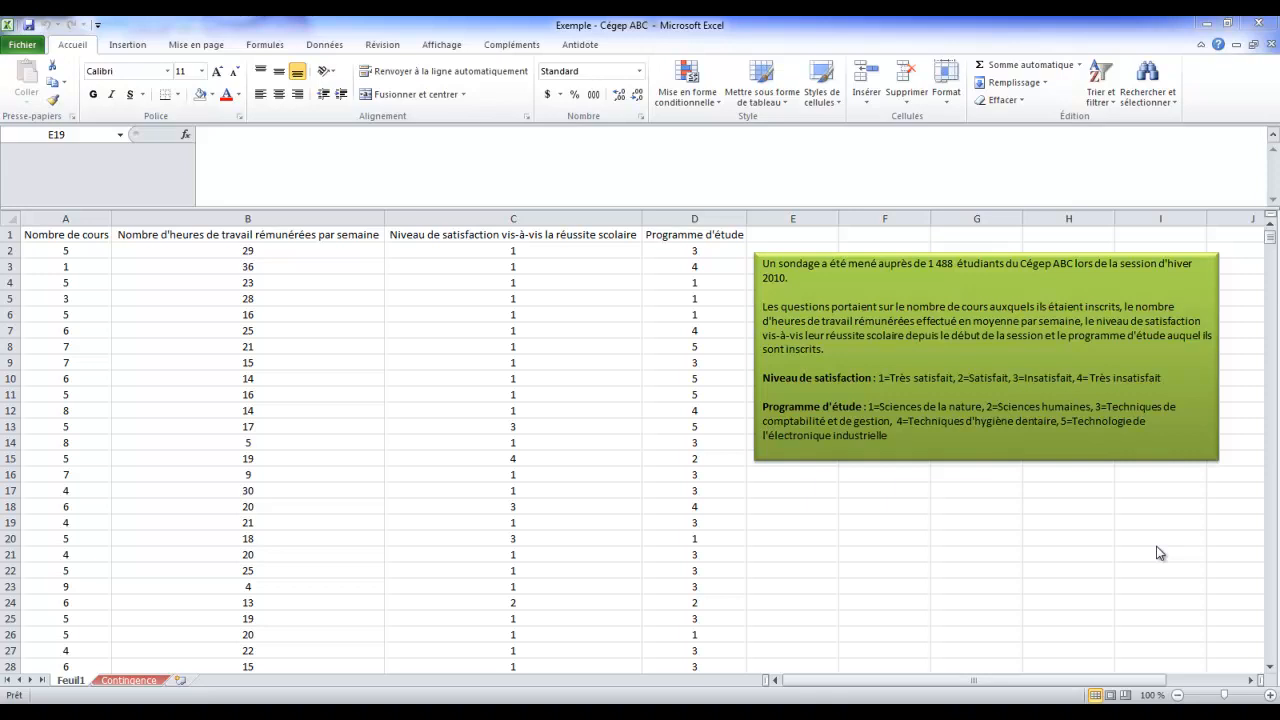
On the Contingence sheet, copy the frequency-count table in I3:N15 and paste the copy at I20.
left_click(136, 681)
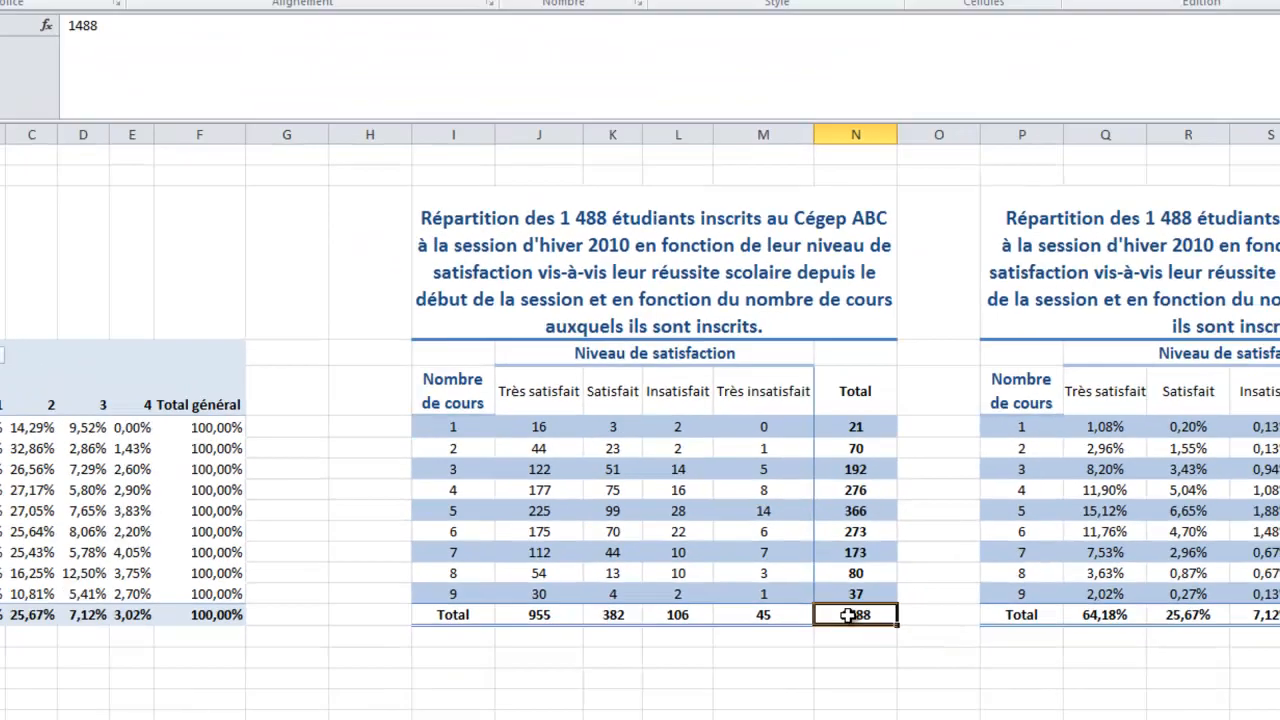
left_click_drag(943, 673, 498, 286)
left_click_drag(571, 389, 542, 361)
key("ctrl+c")
key("ctrl+c")
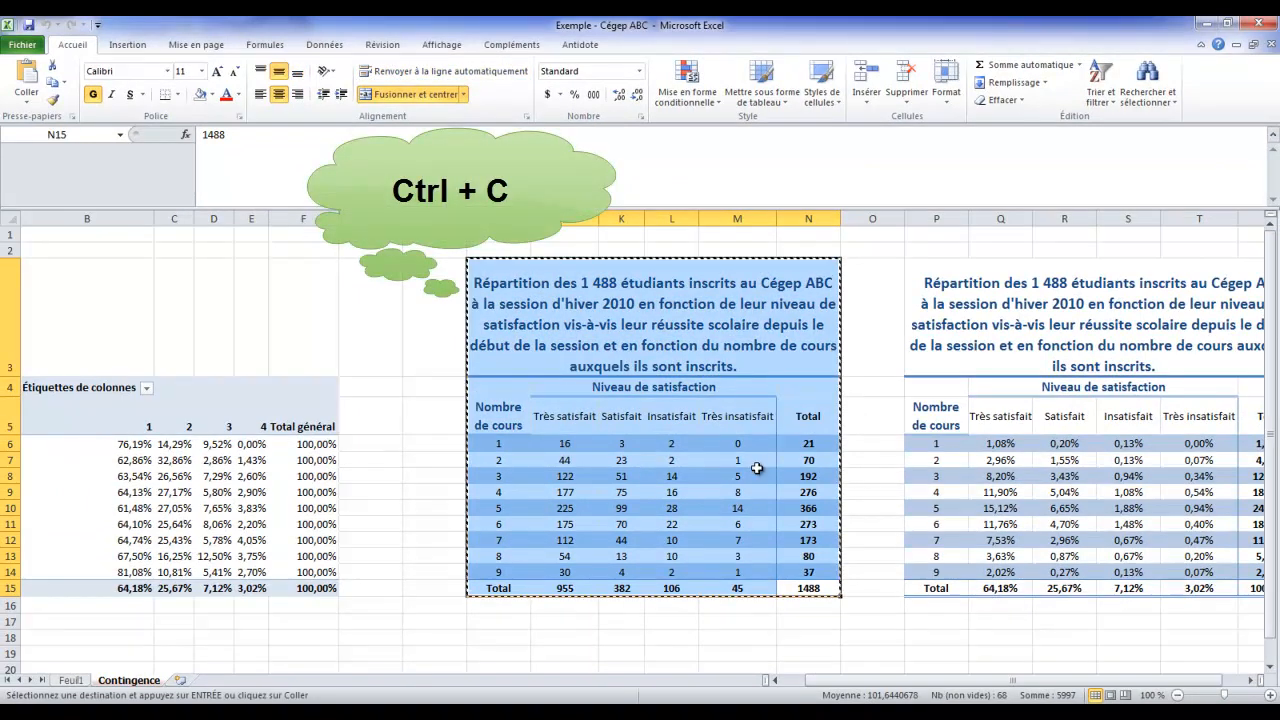
scroll(757, 468, "down", 1)
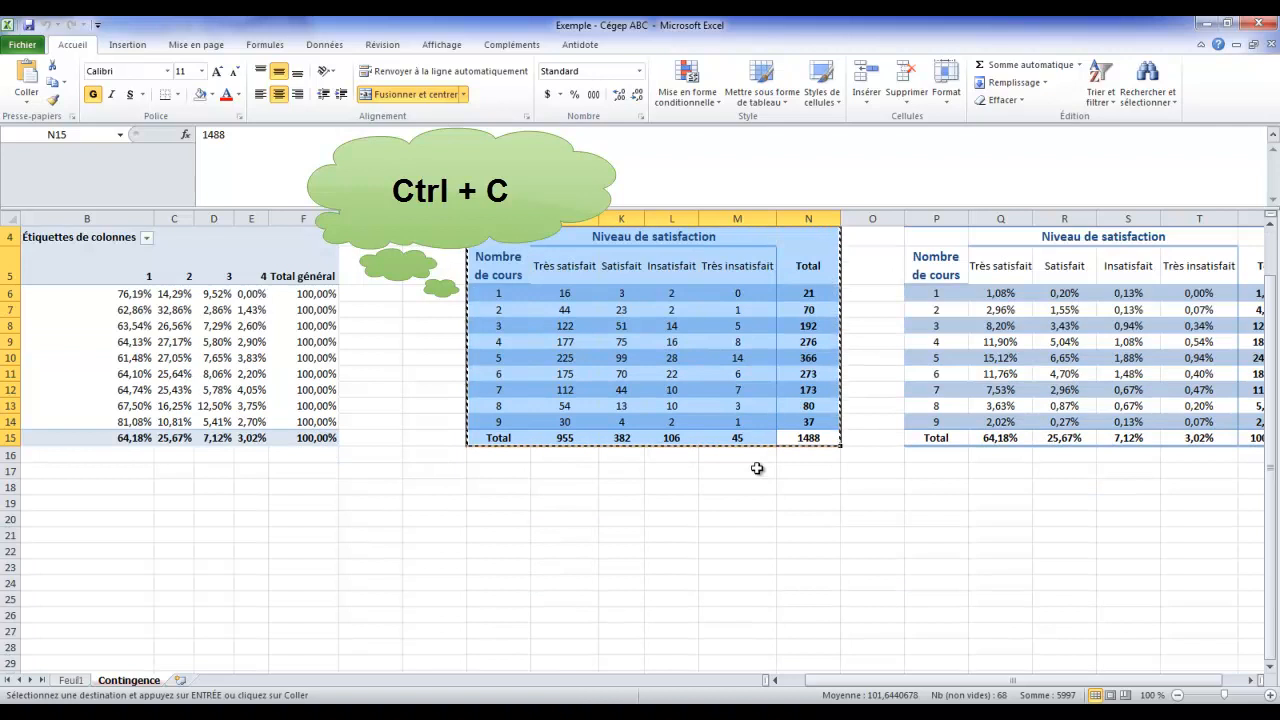
scroll(757, 468, "down", 1)
left_click(506, 442)
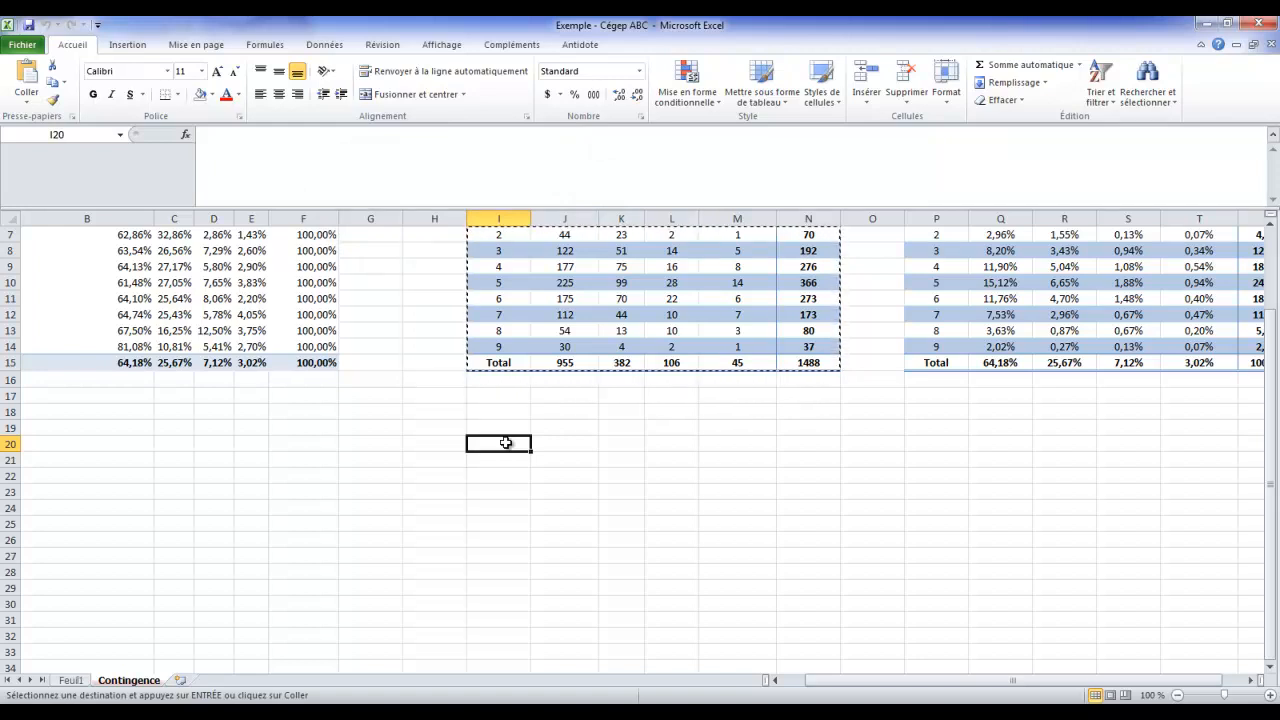
key("ctrl+v")
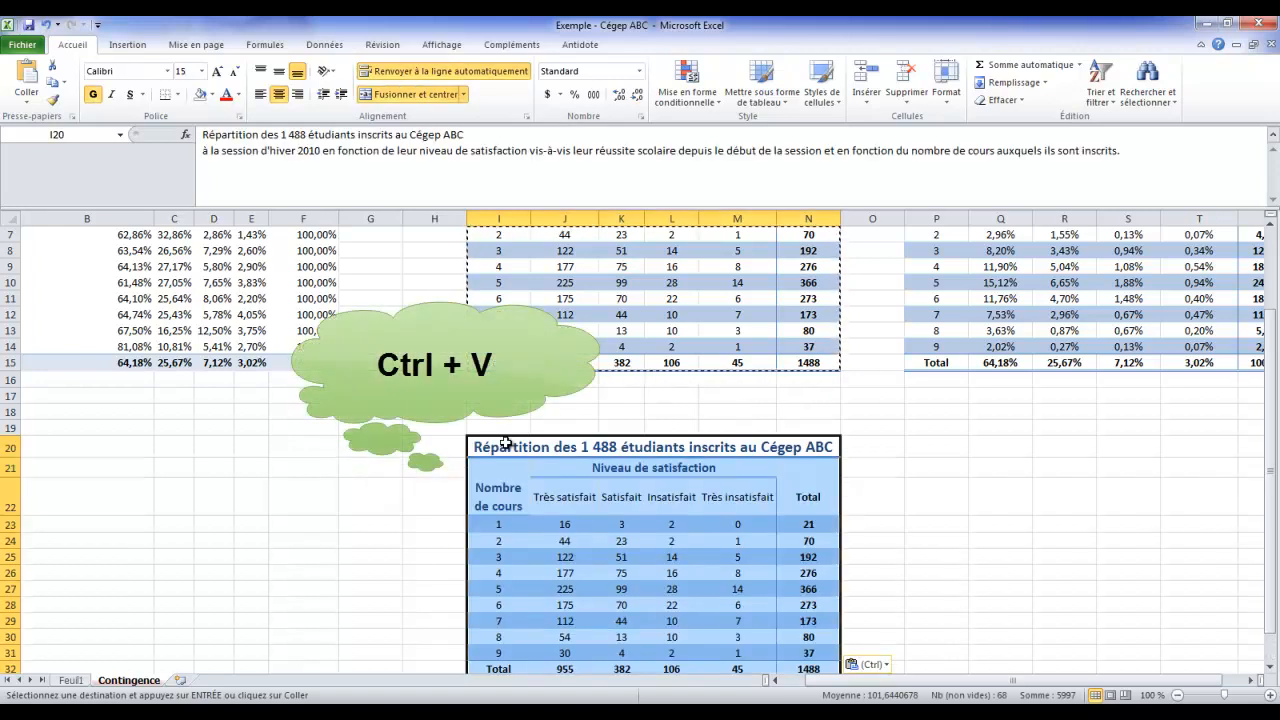
key("Escape")
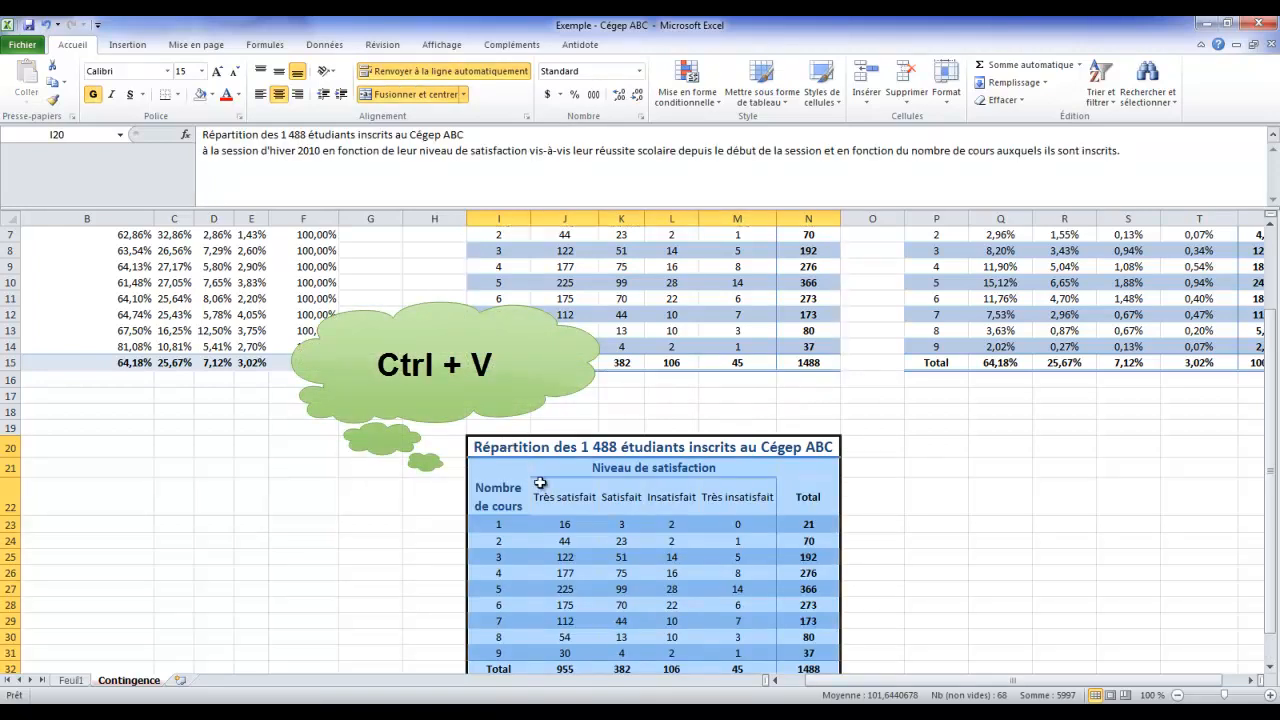
Increase row 20's height to fit the pasted table's full title, and add "(fréquences espérées)" before the title's final period.
left_click(429, 484)
left_click_drag(8, 457, 5, 556)
left_click(652, 500)
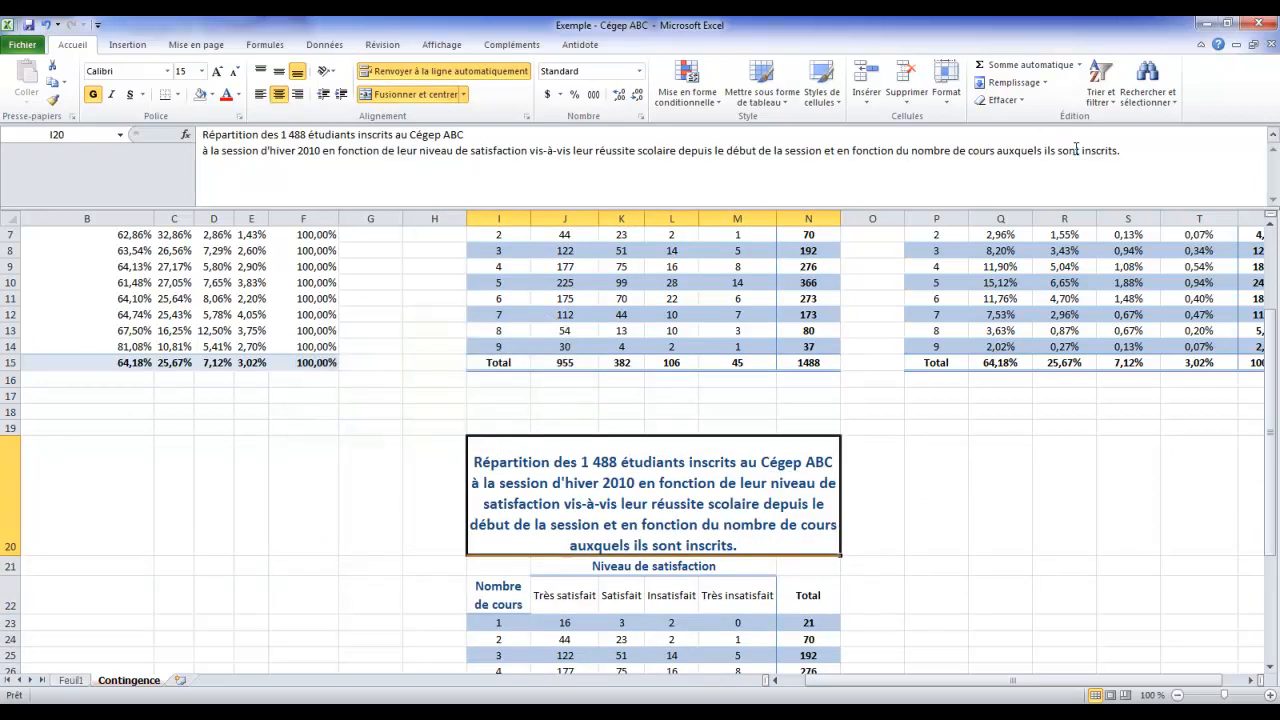
left_click(1117, 151)
type("(fré")
type("quences esp")
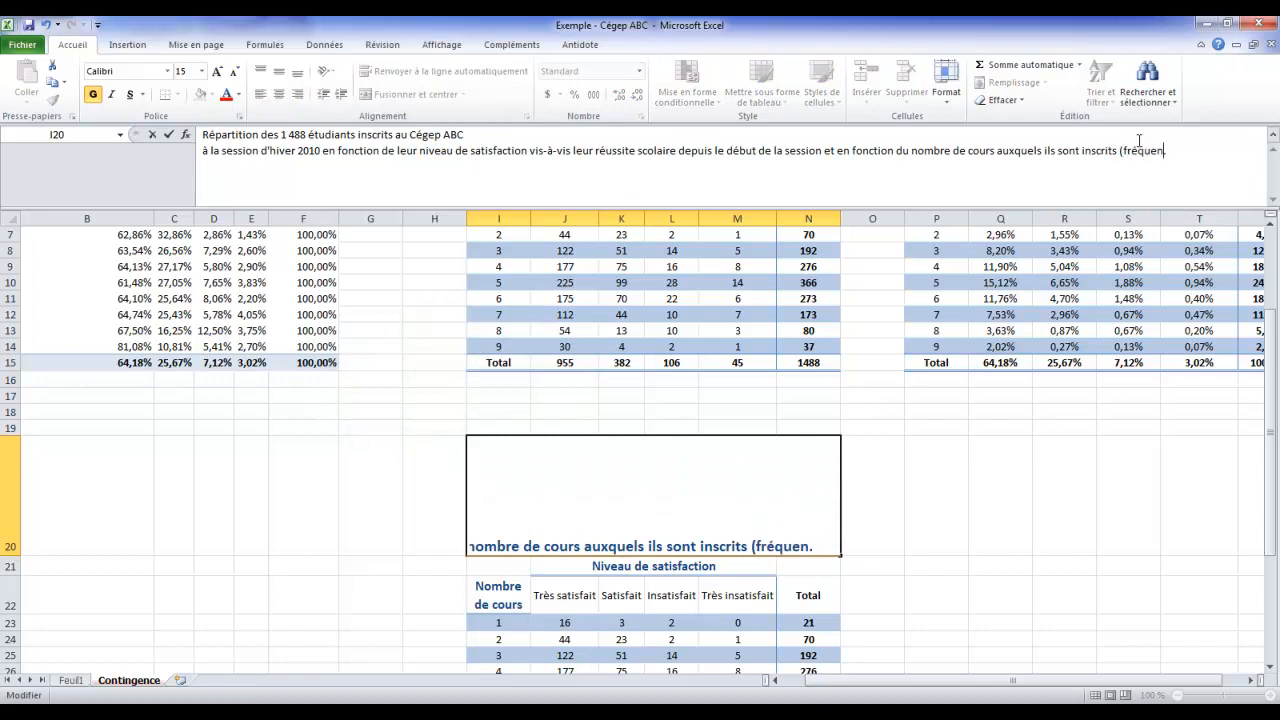
type("érées).")
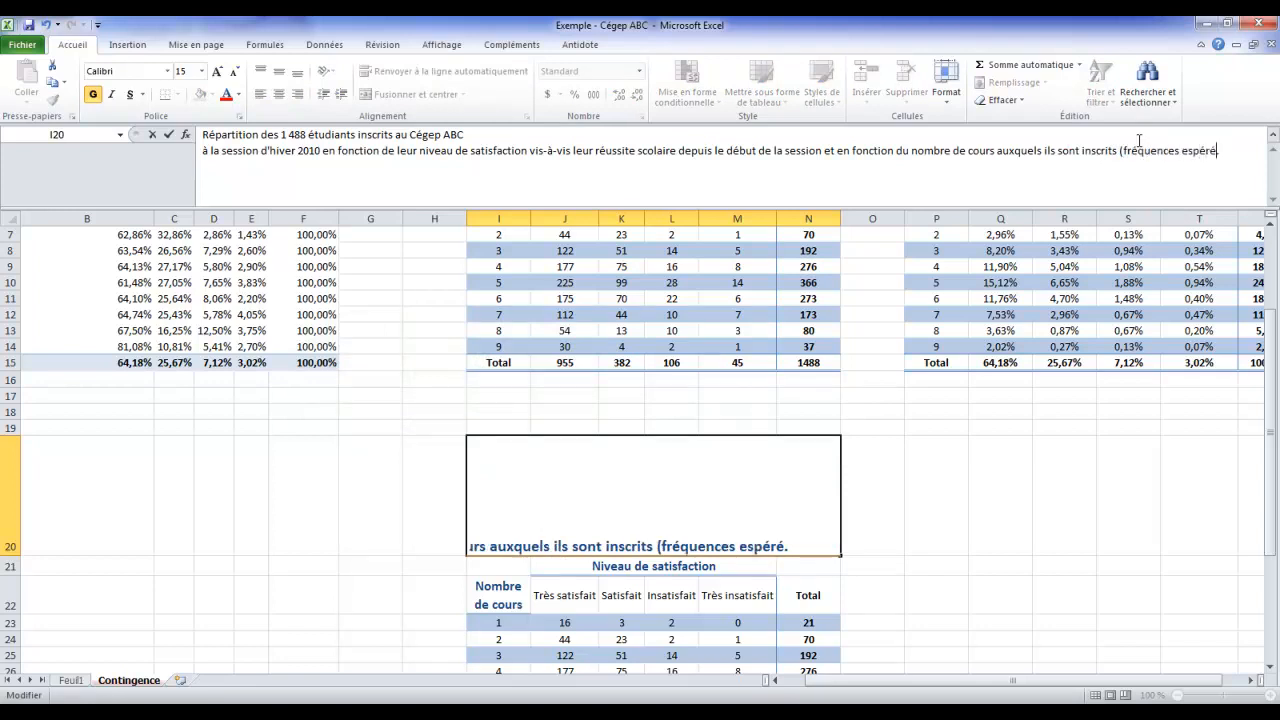
key("Return")
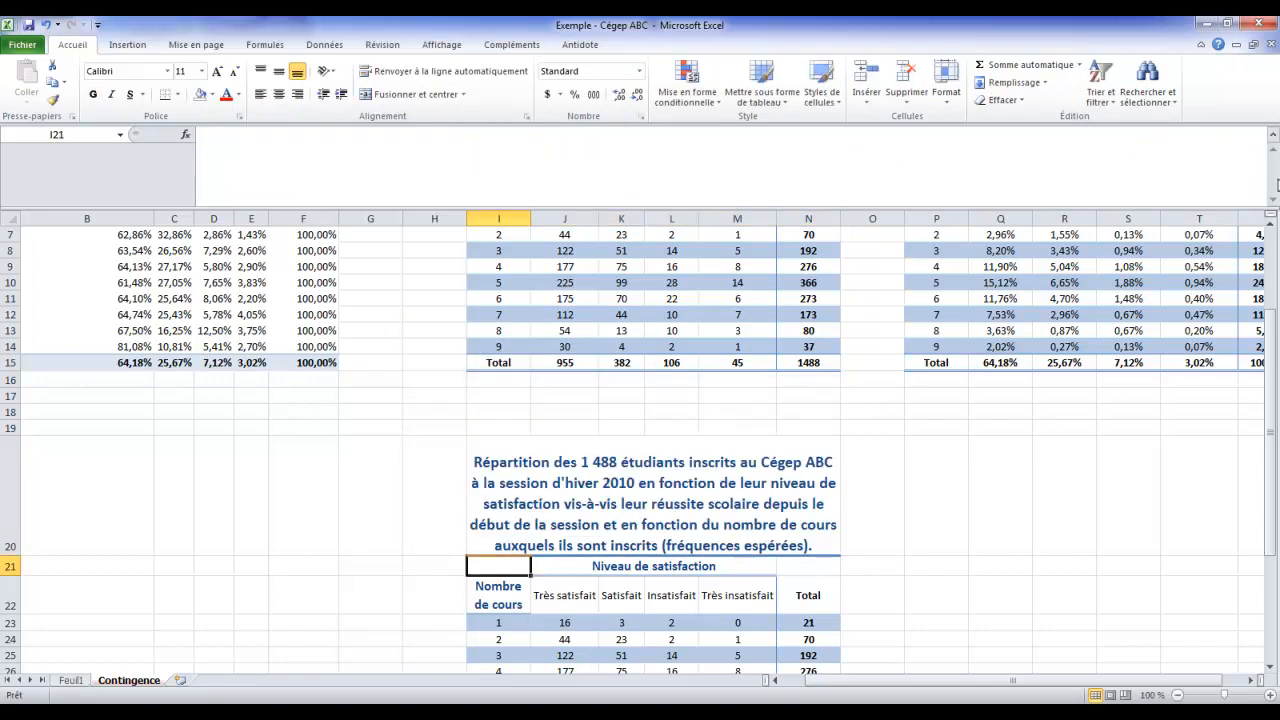
Clear the copied frequencies in J23:M31, keeping the row and column totals.
scroll(1084, 338, "down", 3)
left_click_drag(589, 481, 738, 603)
key("Delete")
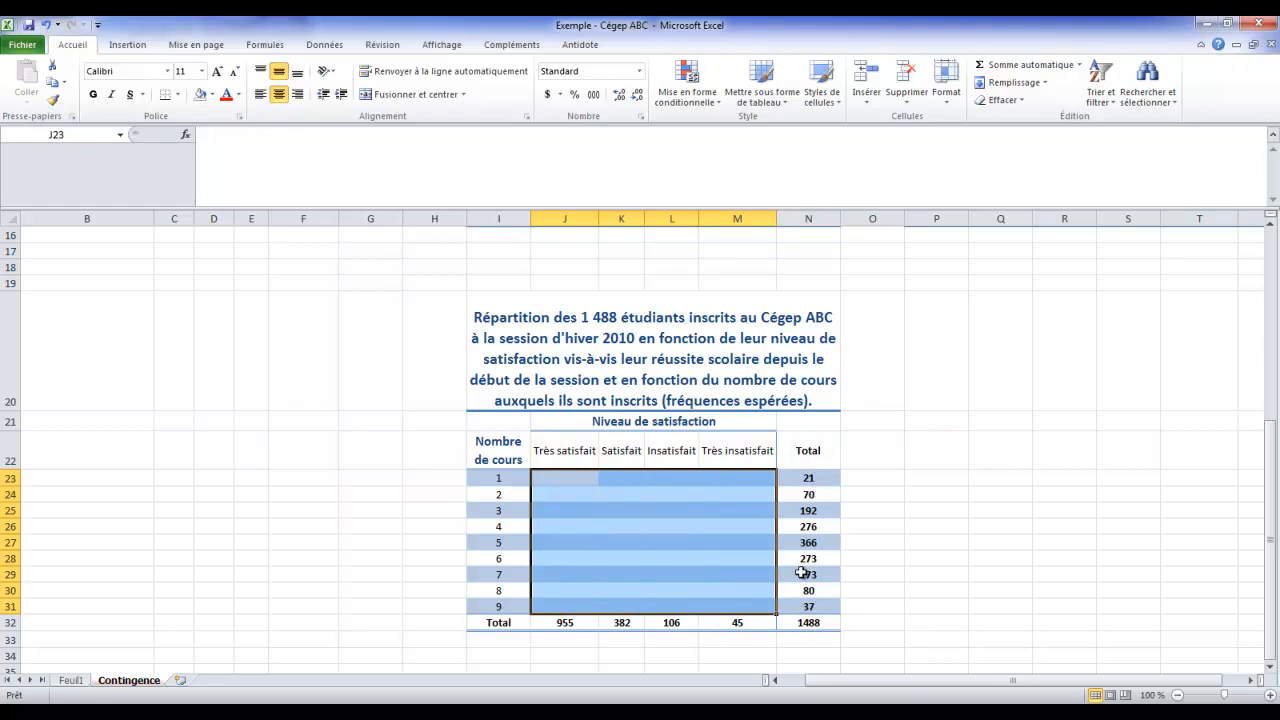
Enter the expected-frequency formula =J32*N23/N32 in cell J23.
scroll(803, 572, "up", 1)
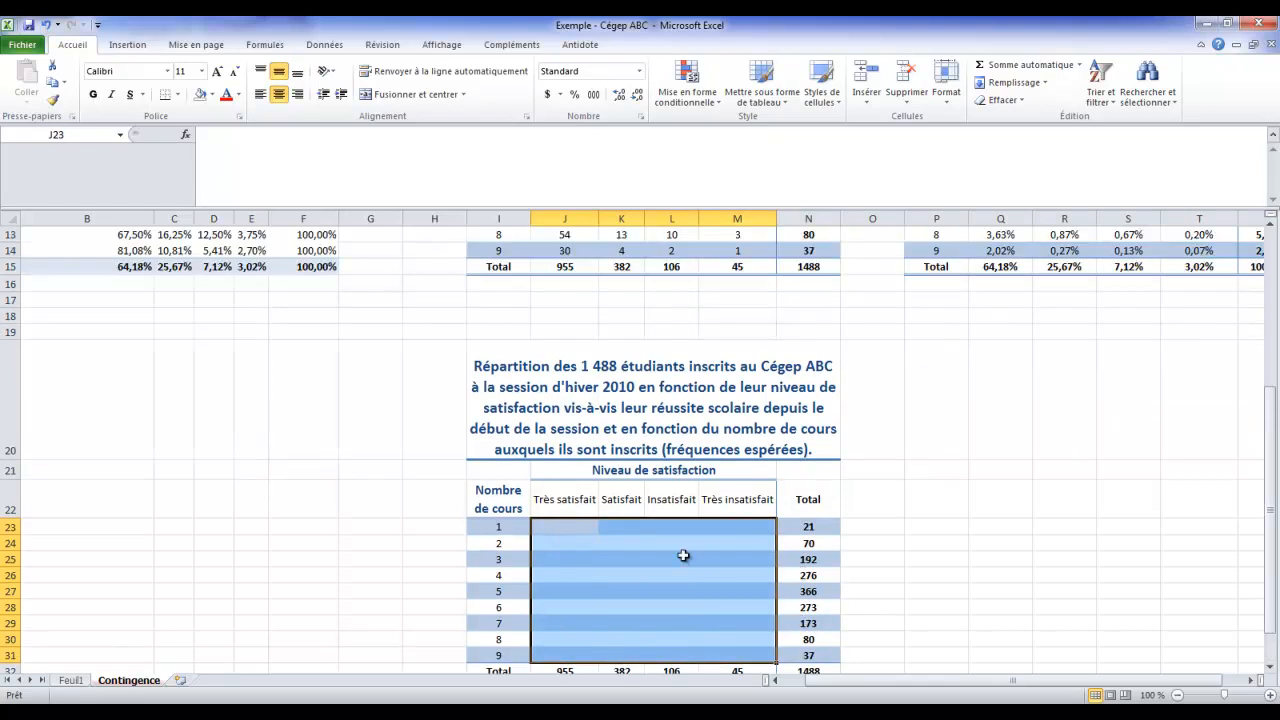
left_click(567, 531)
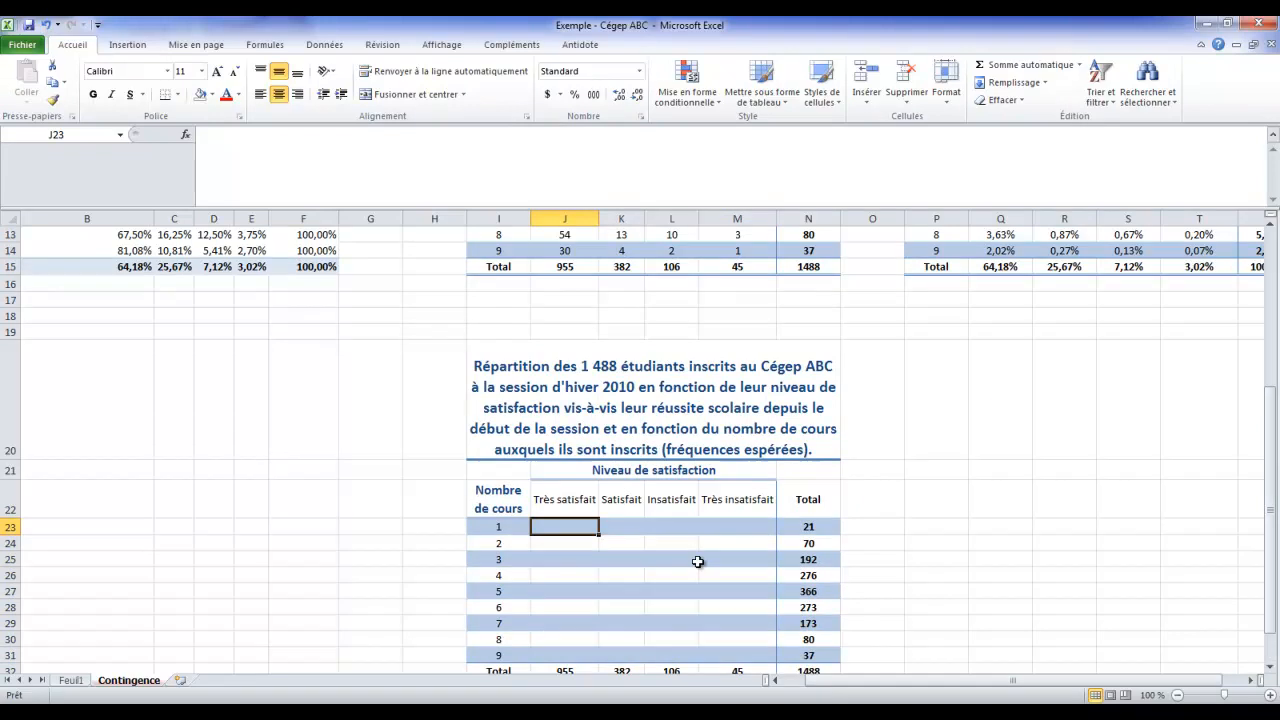
scroll(562, 480, "down", 1)
type("=")
left_click(636, 690)
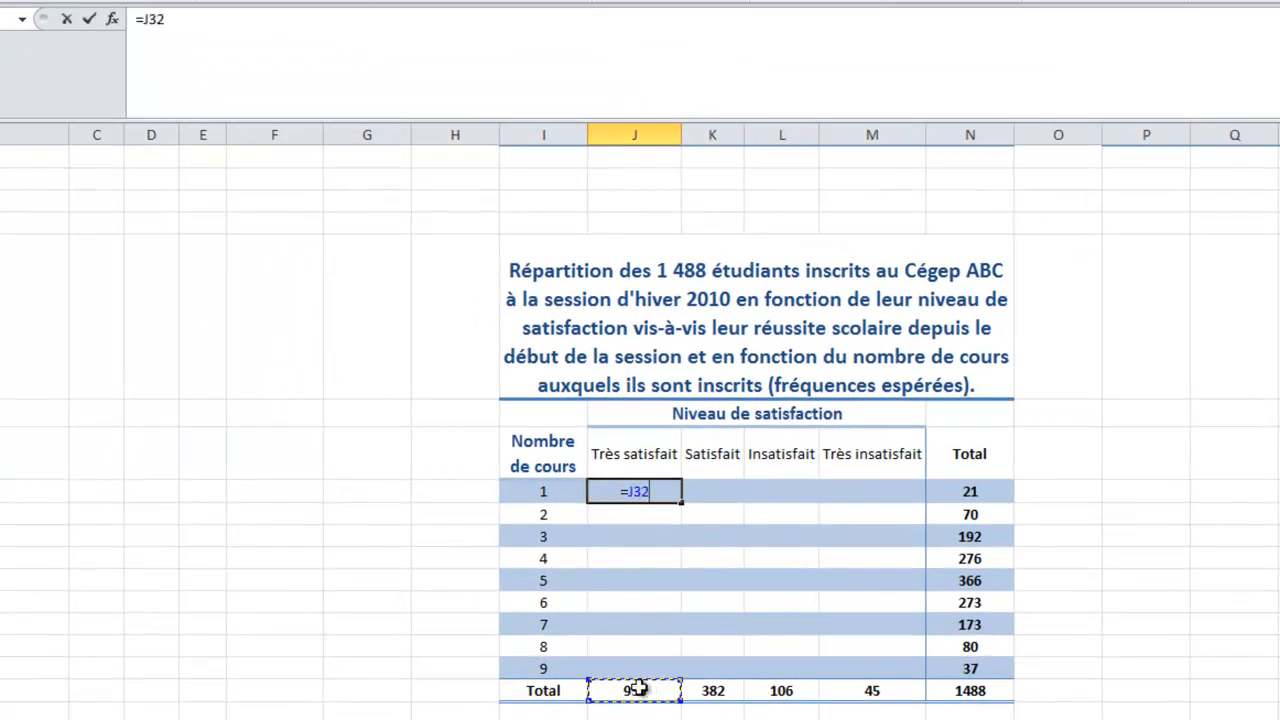
type("*")
left_click(966, 491)
type("/")
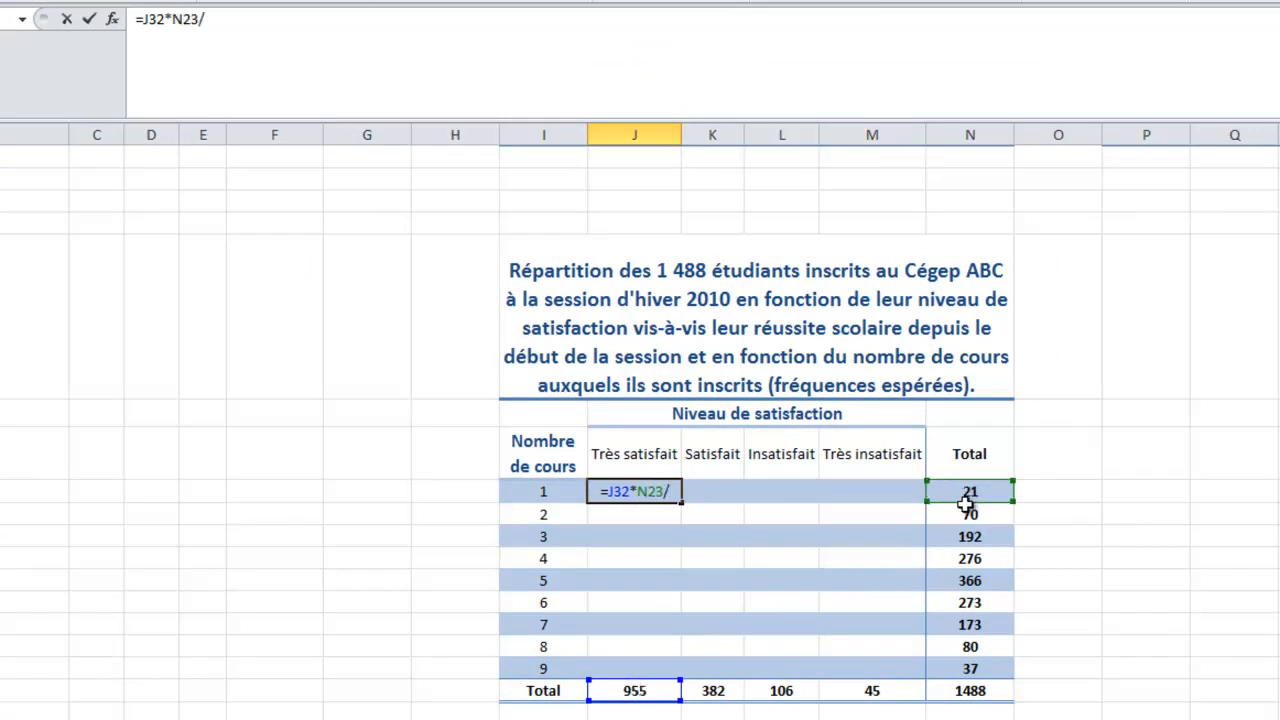
left_click(964, 690)
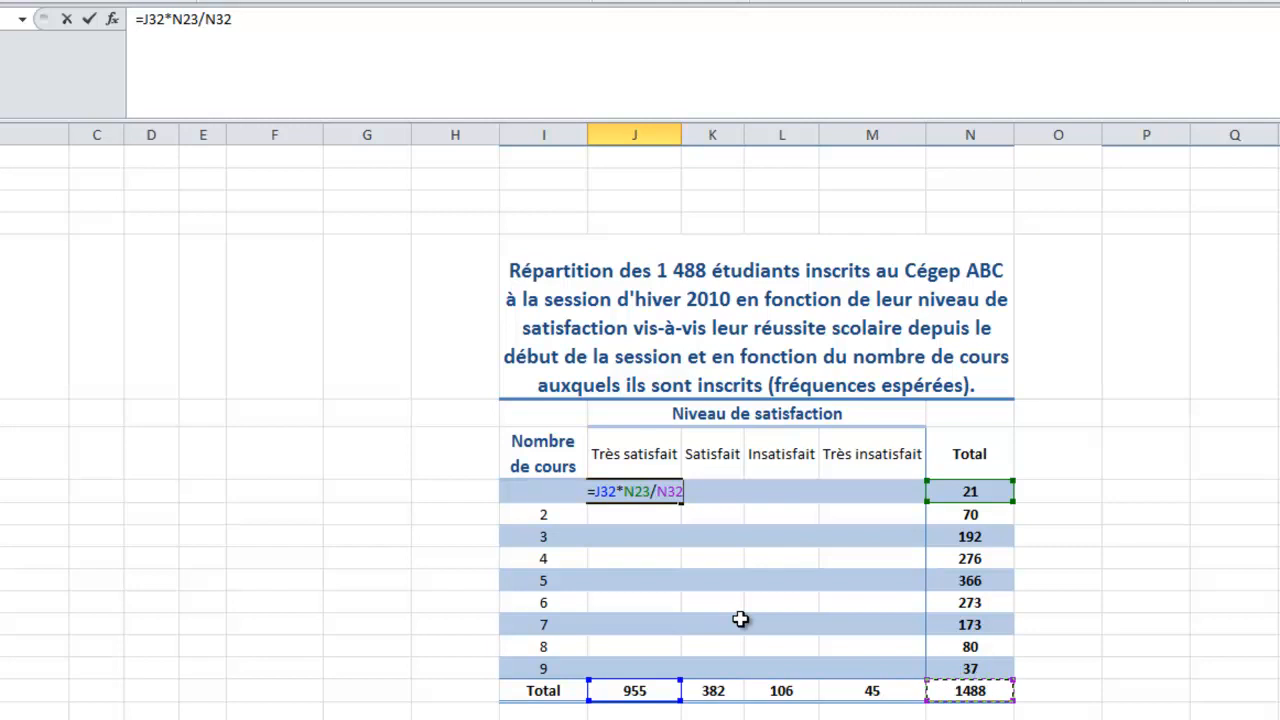
key("Return")
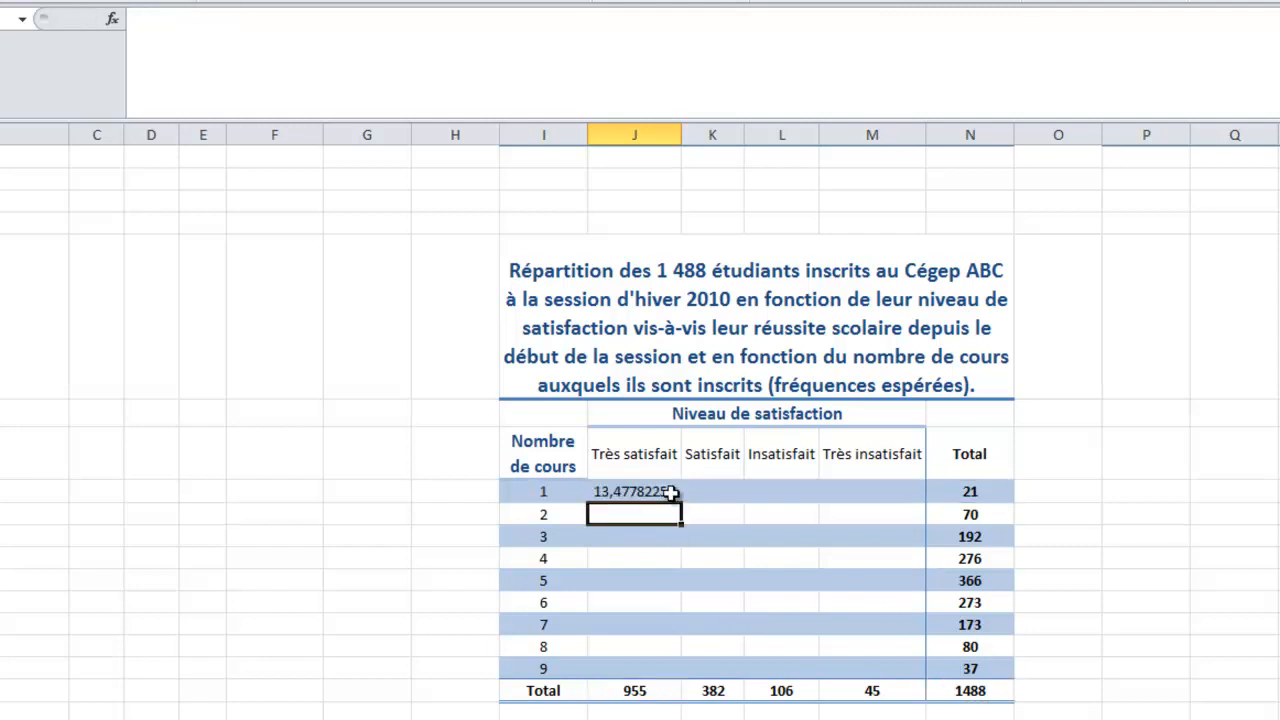
Make the grand total reference absolute in J23 so the formula reads =J32*N23/$N$32.
left_click(670, 491)
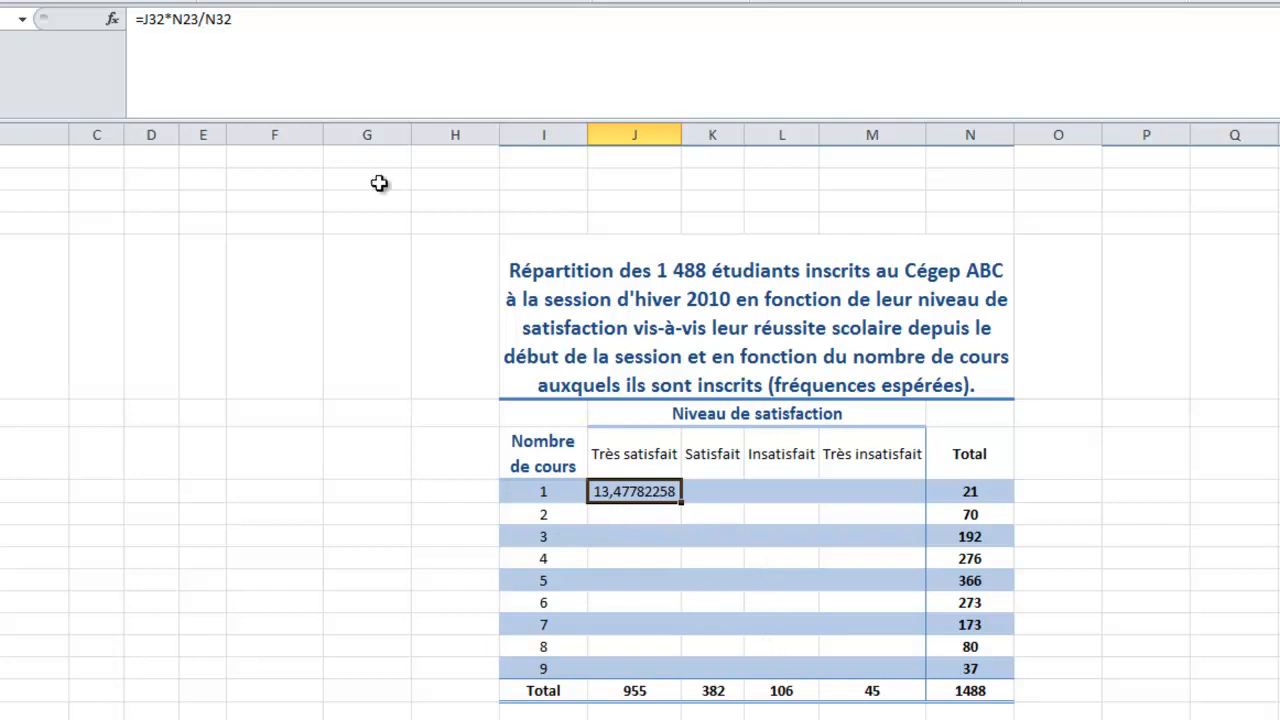
left_click(207, 19)
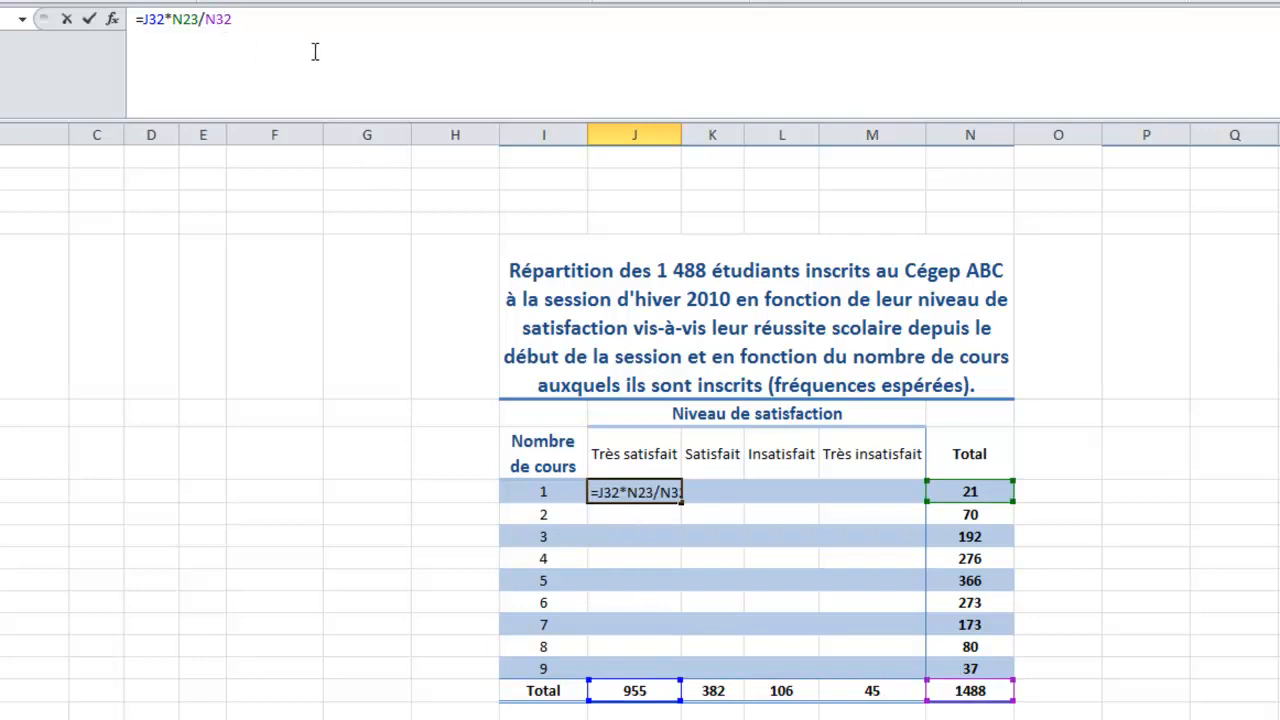
key("F4")
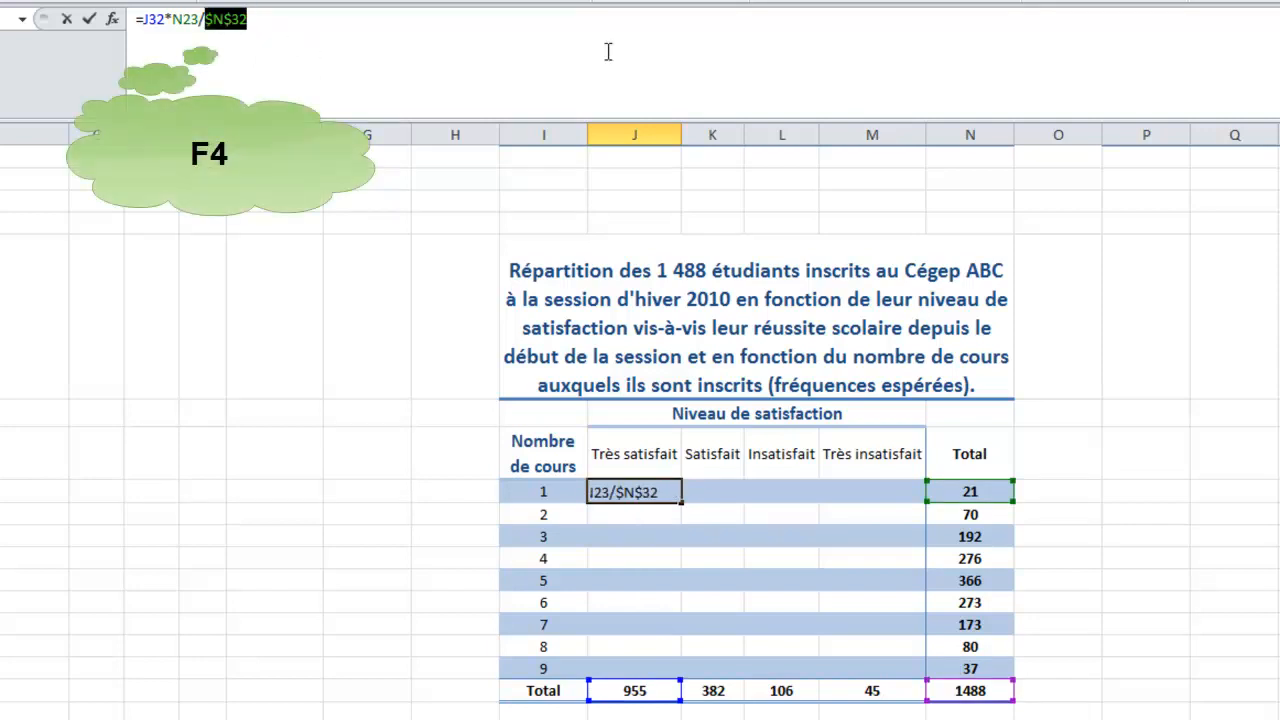
left_click(247, 20)
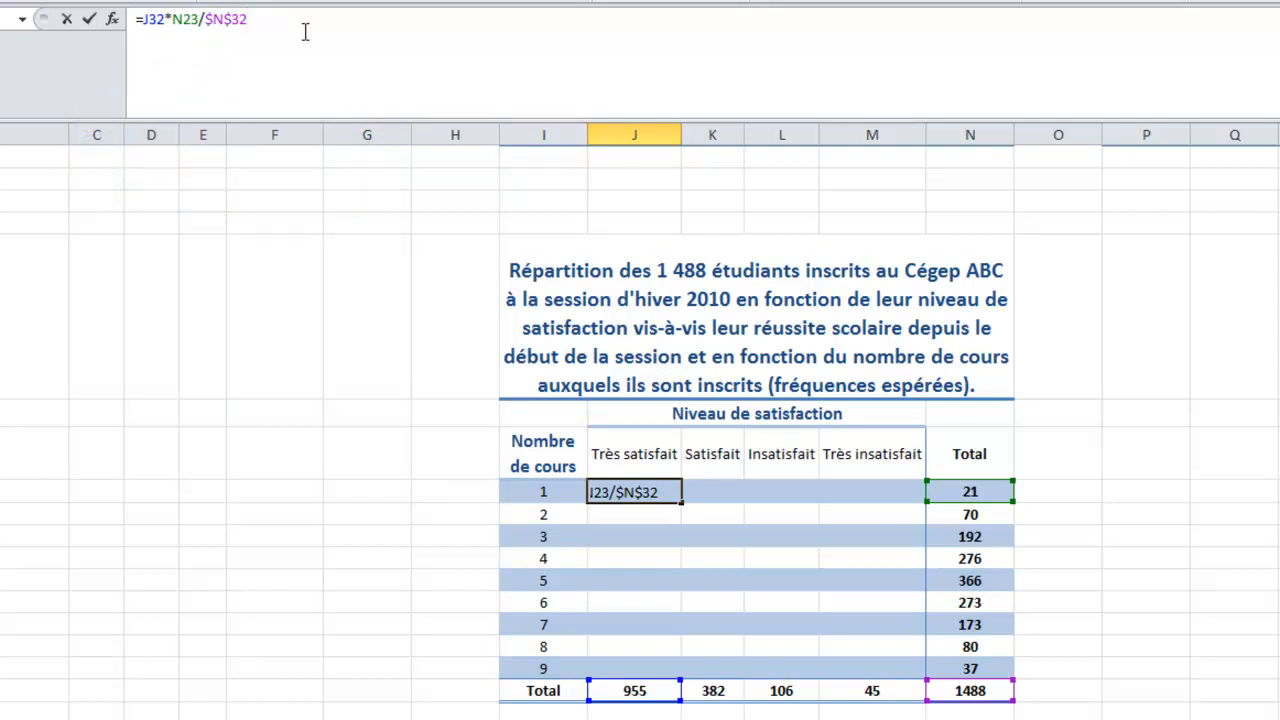
key("Return")
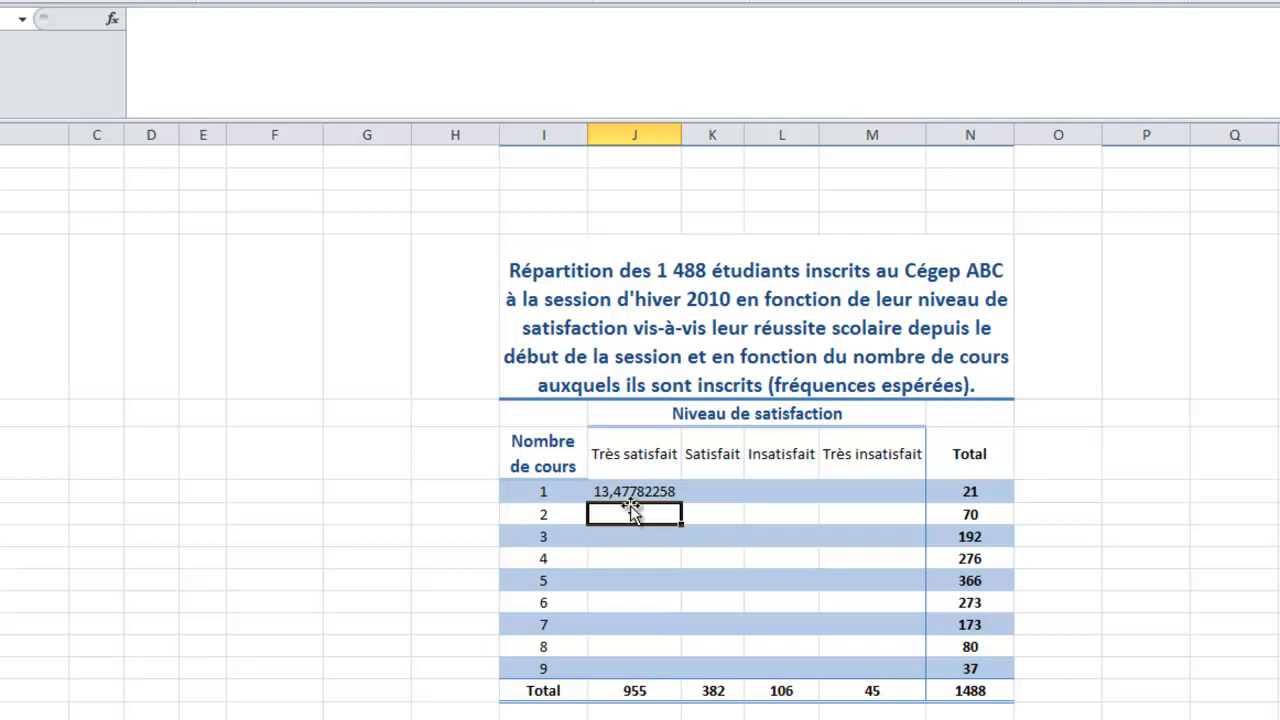
Fix the total row and total column references in J23 so the formula reads =J$32*$N23/$N$32.
left_click(634, 492)
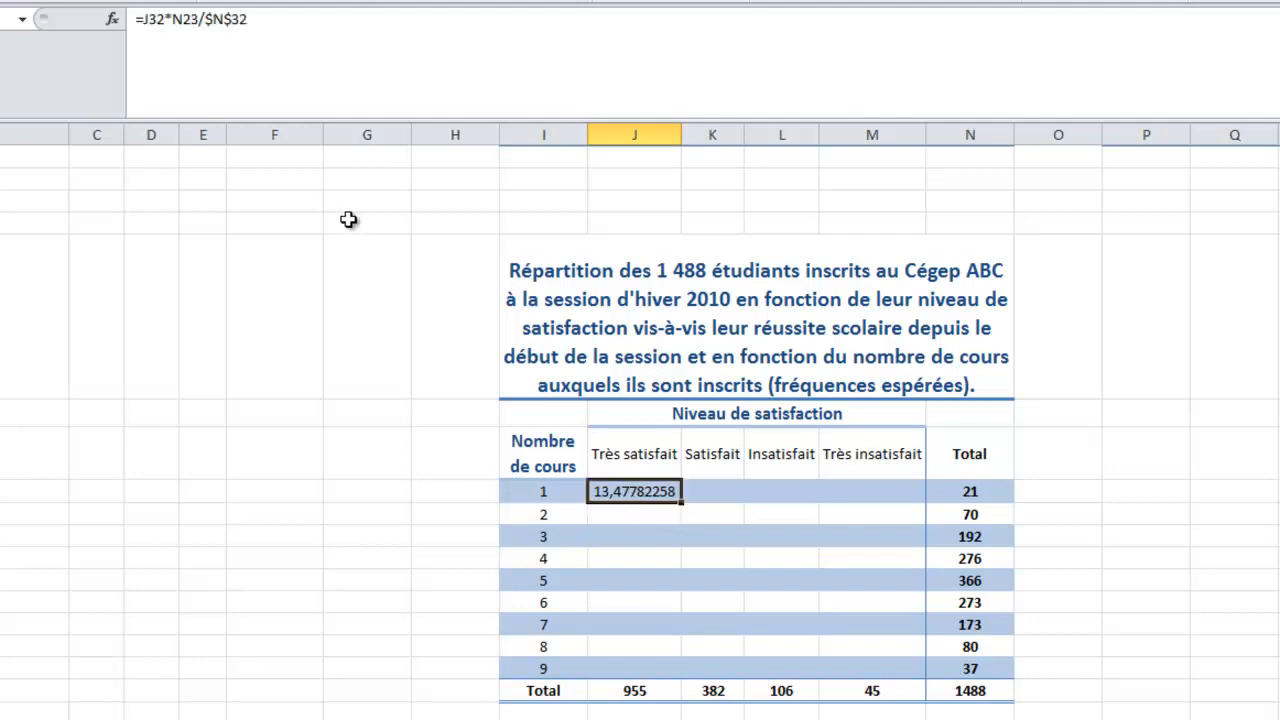
left_click(150, 24)
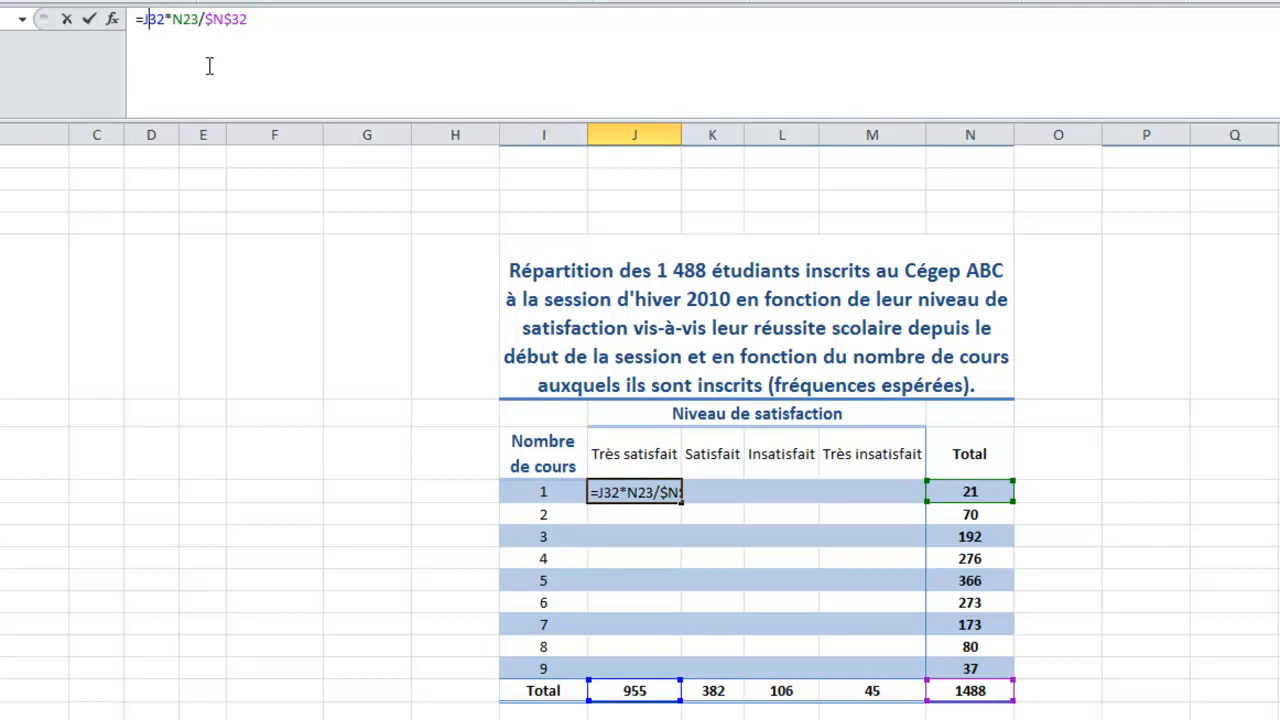
type("$")
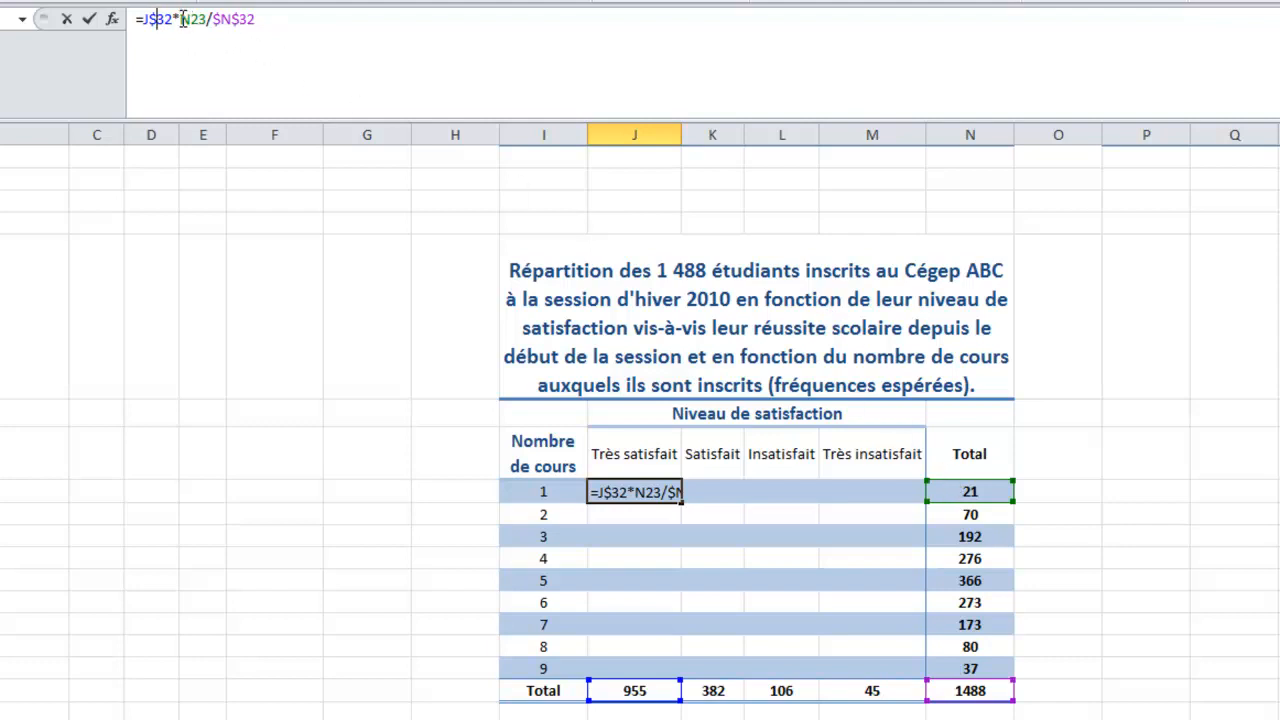
type("$")
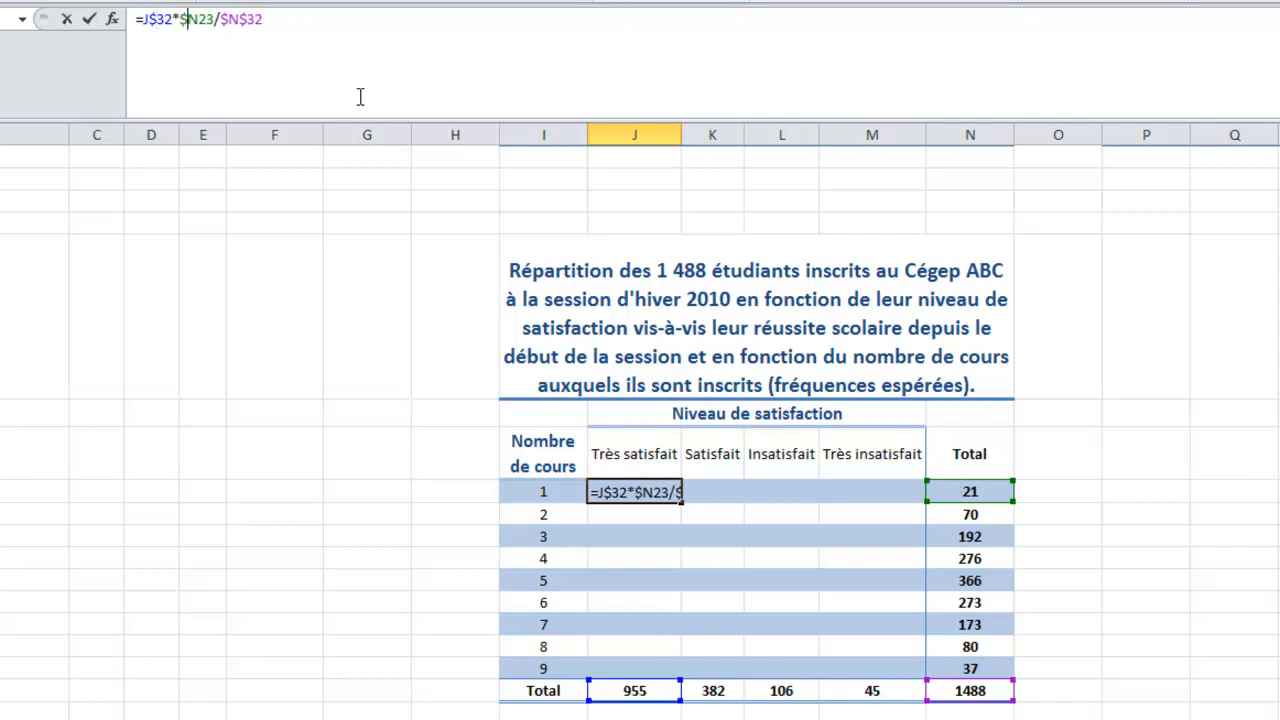
key("Return")
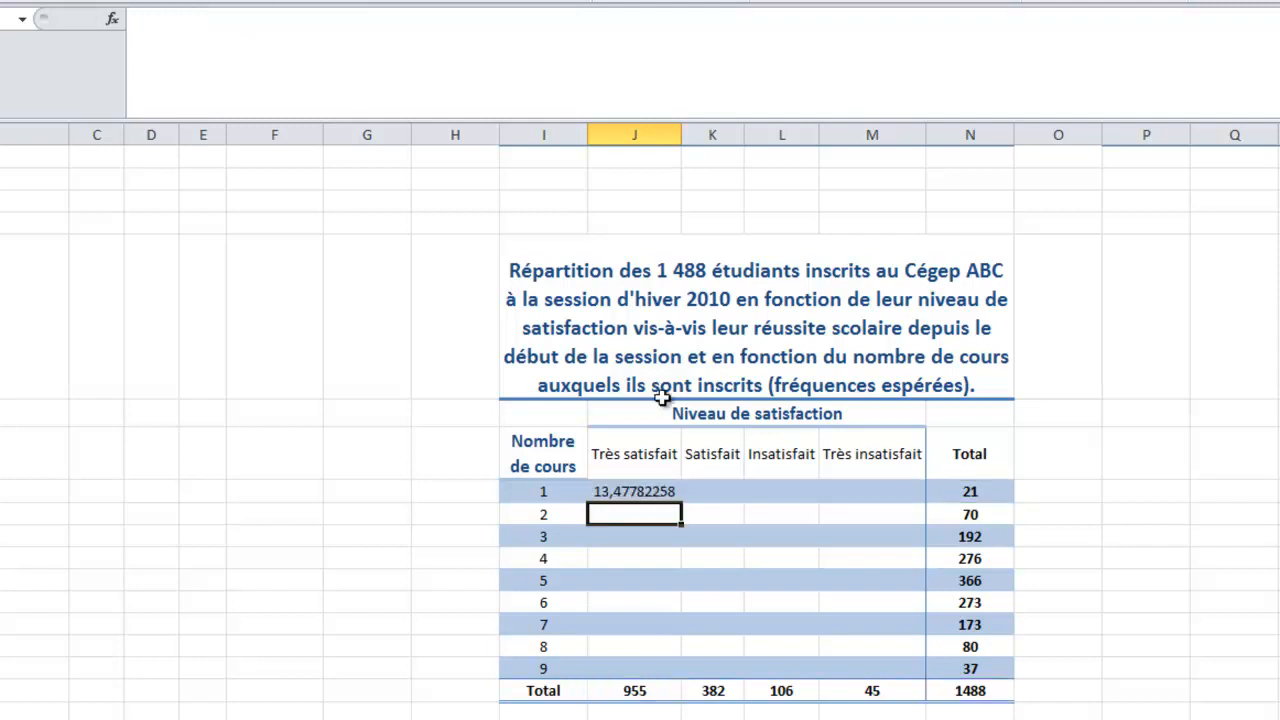
Fill the J23 formula across and down through the whole range J23:M31.
left_click(658, 488)
left_click_drag(681, 501, 872, 682)
left_click(843, 601)
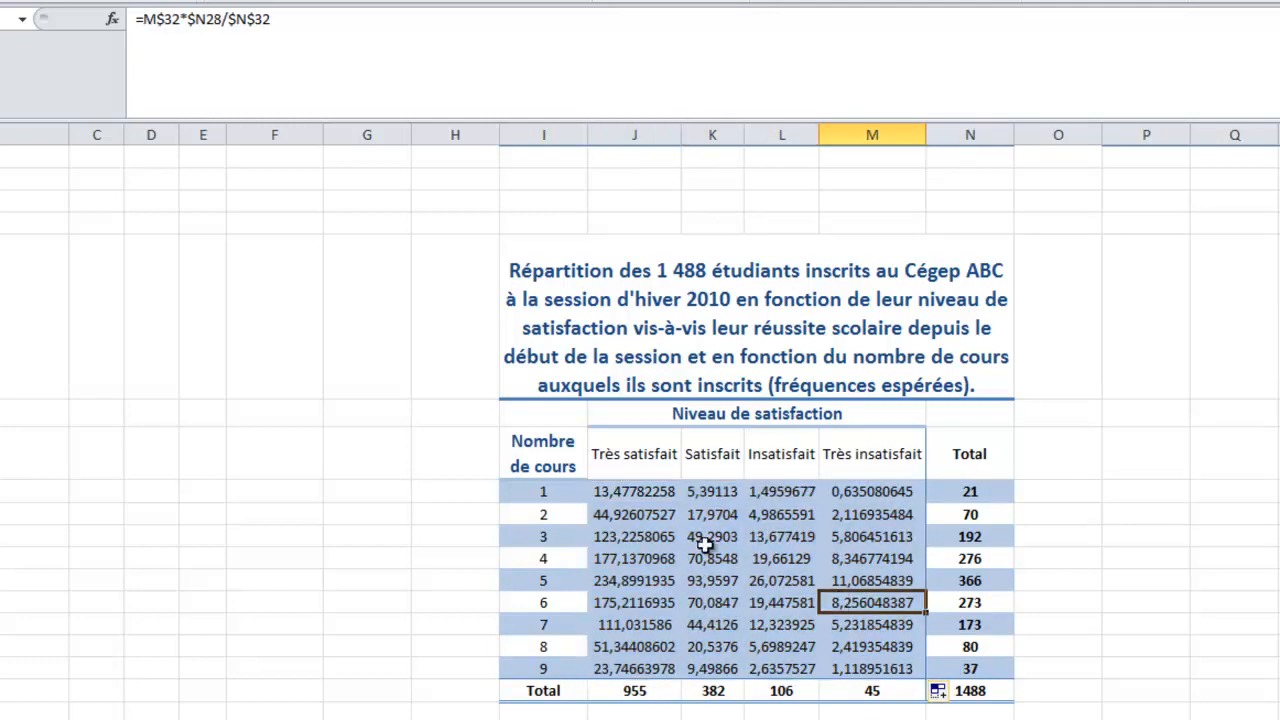
Remove the blue shading from the expected frequencies in the rows for 2, 4, 6 and 8 courses.
left_click_drag(590, 514, 866, 516)
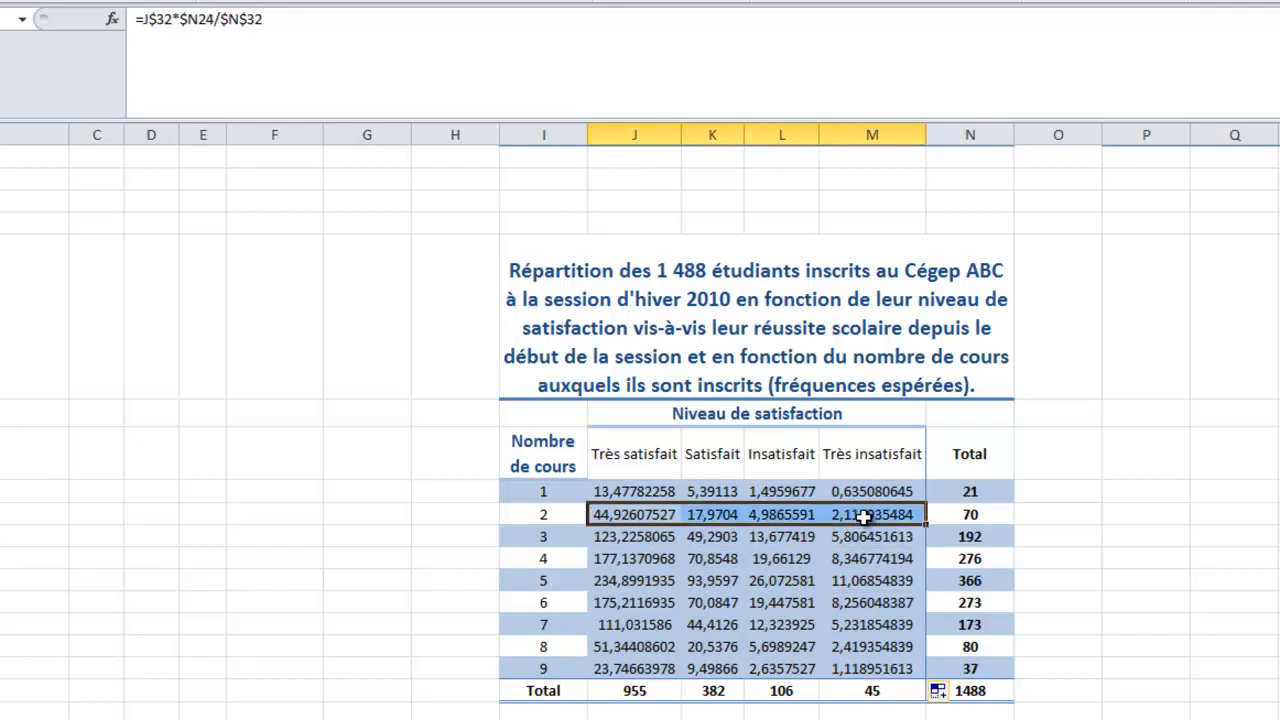
left_click_drag(594, 558, 863, 559)
left_click_drag(560, 602, 849, 603)
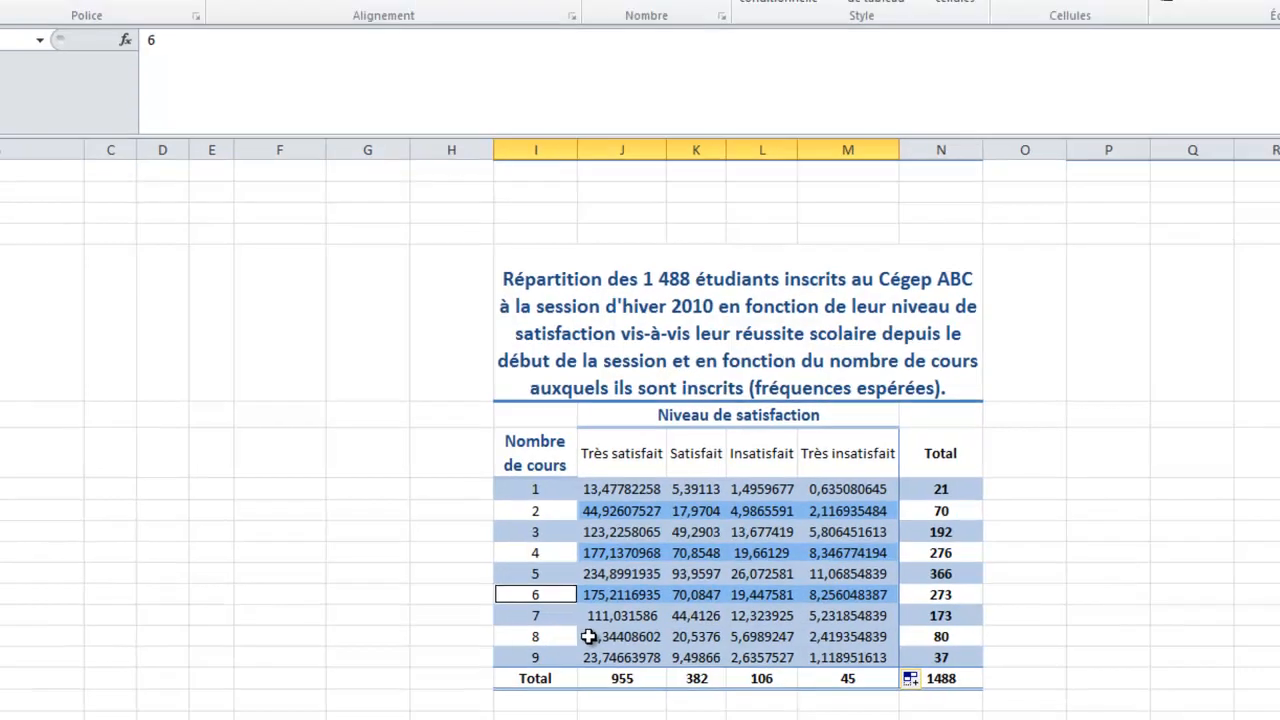
left_click_drag(589, 636, 815, 634)
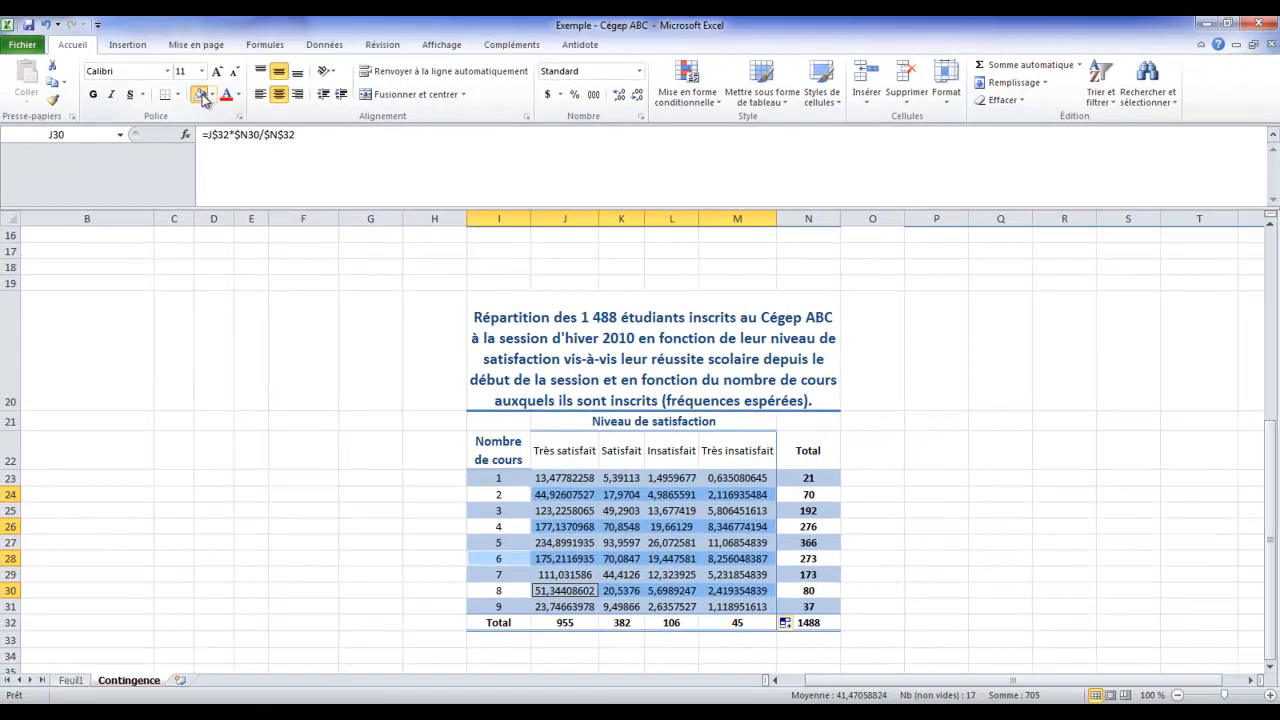
left_click(201, 95)
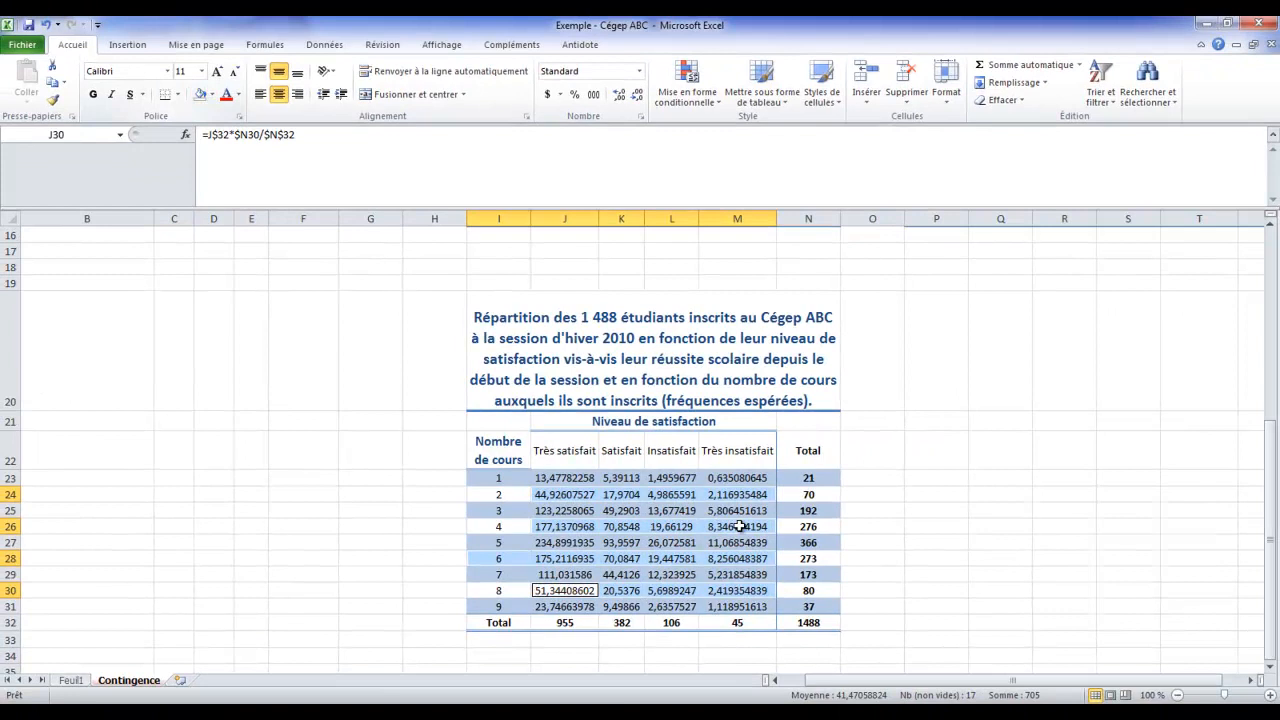
left_click(886, 563)
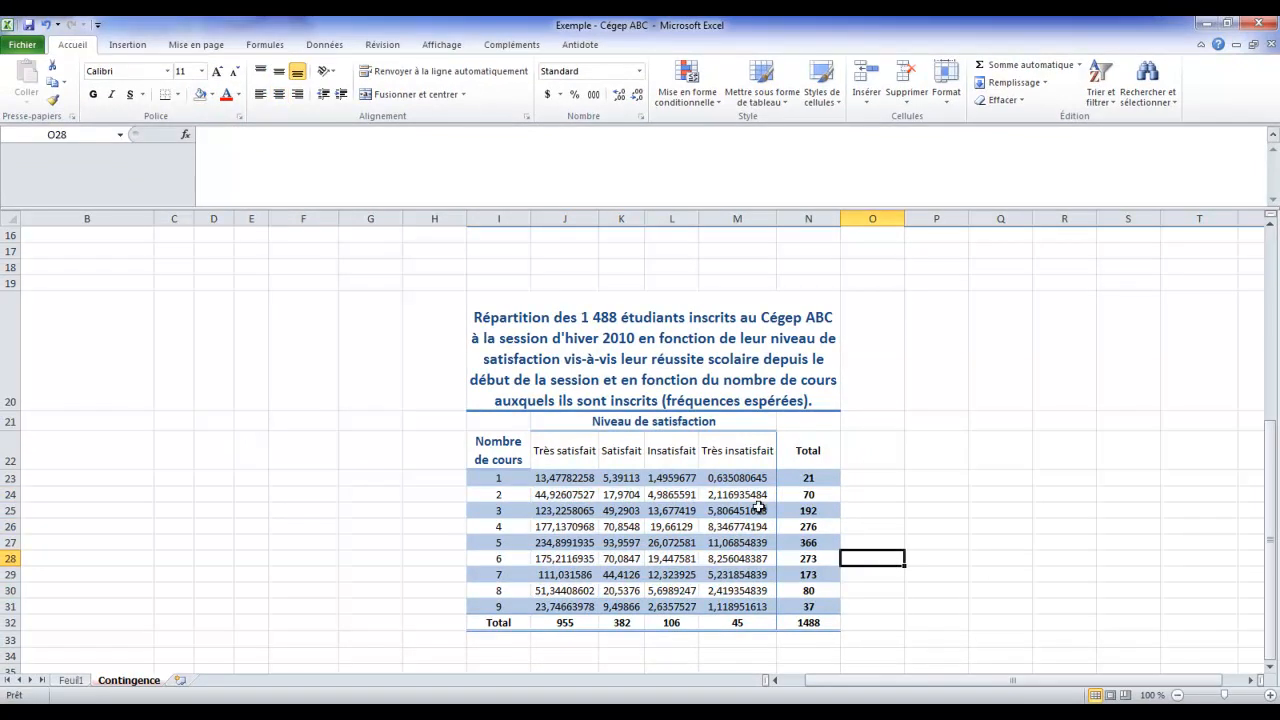
Format the expected frequencies in J23:M31 to show three decimal places.
left_click_drag(592, 478, 730, 602)
left_click(637, 95)
left_click(637, 95)
left_click(637, 95)
left_click(637, 95)
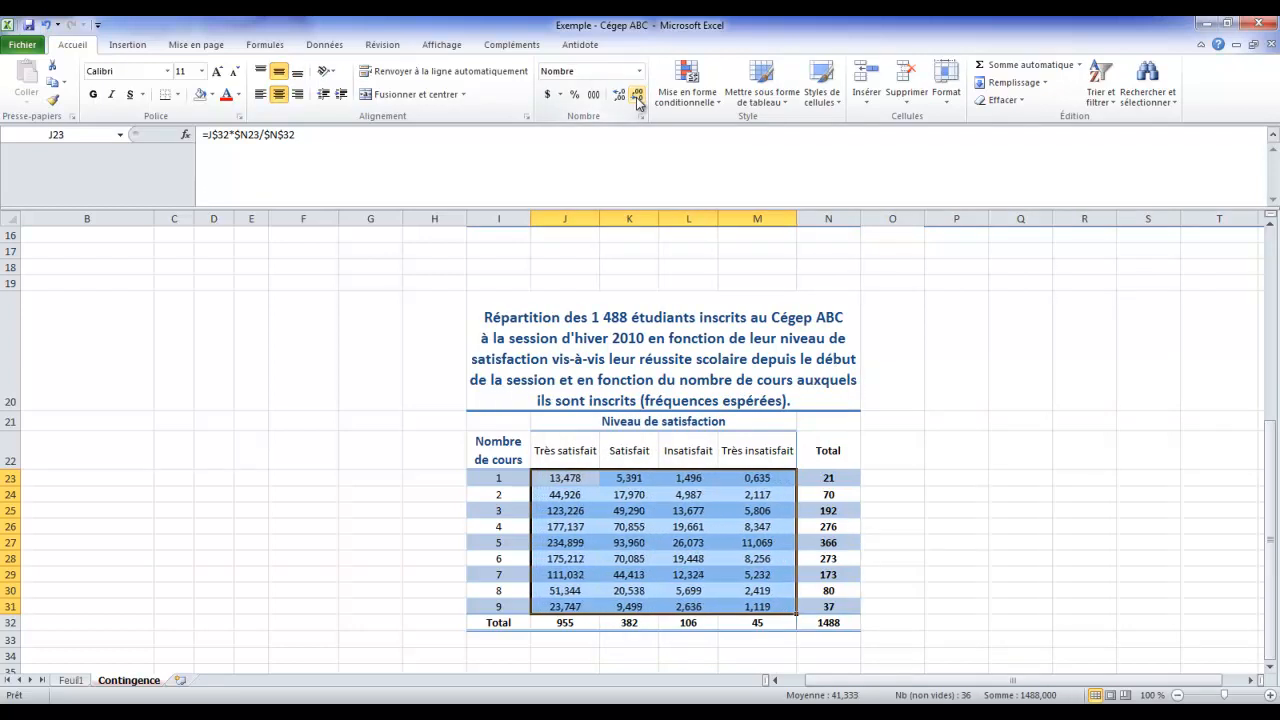
left_click(776, 560)
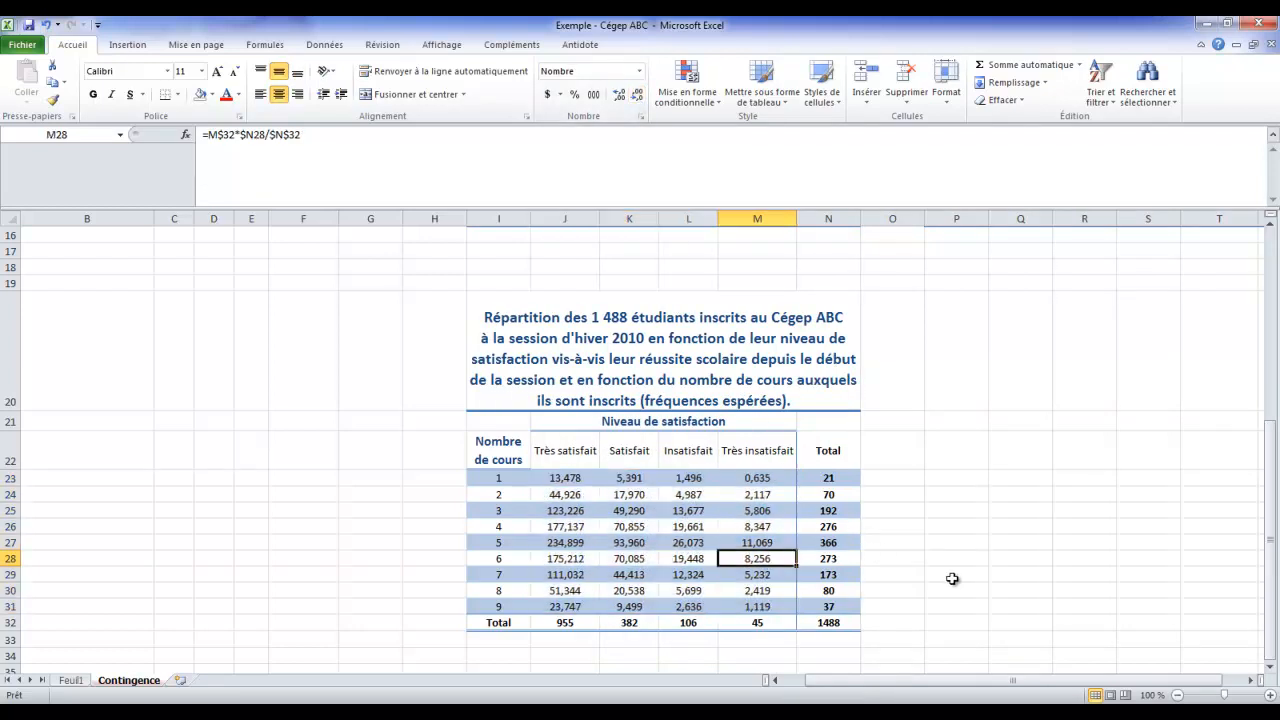
left_click(958, 577)
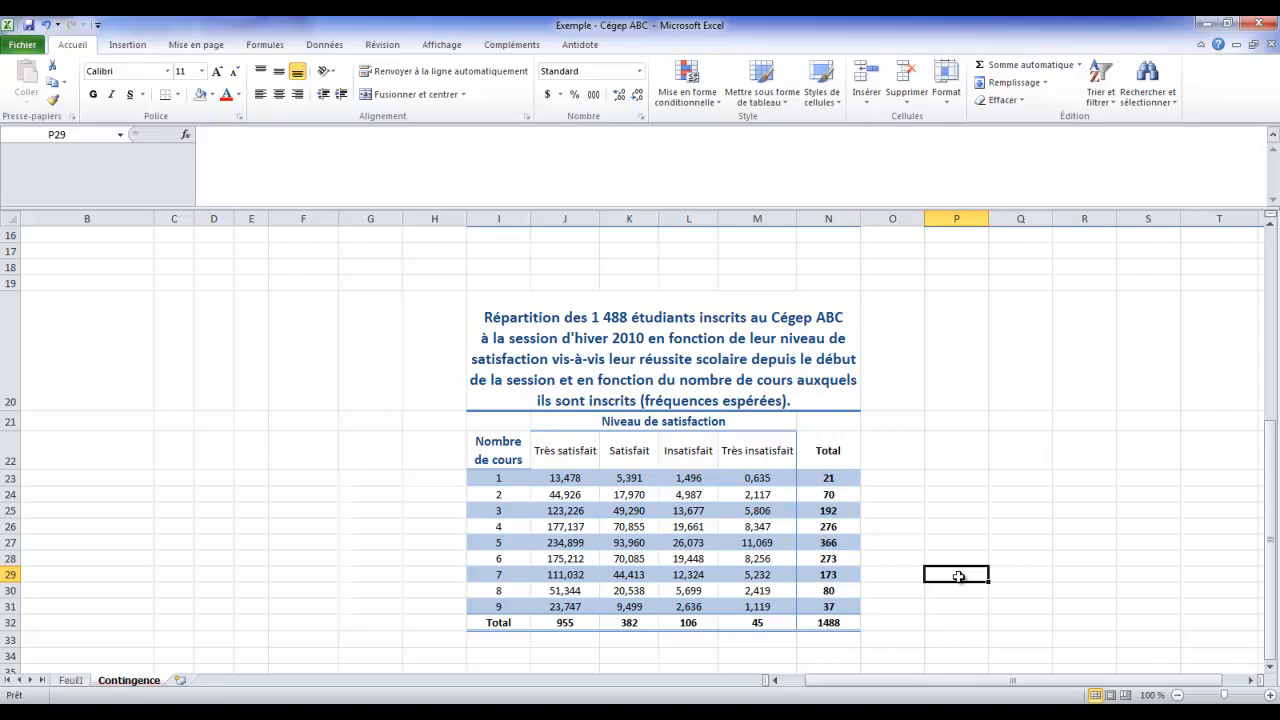
left_click(815, 622)
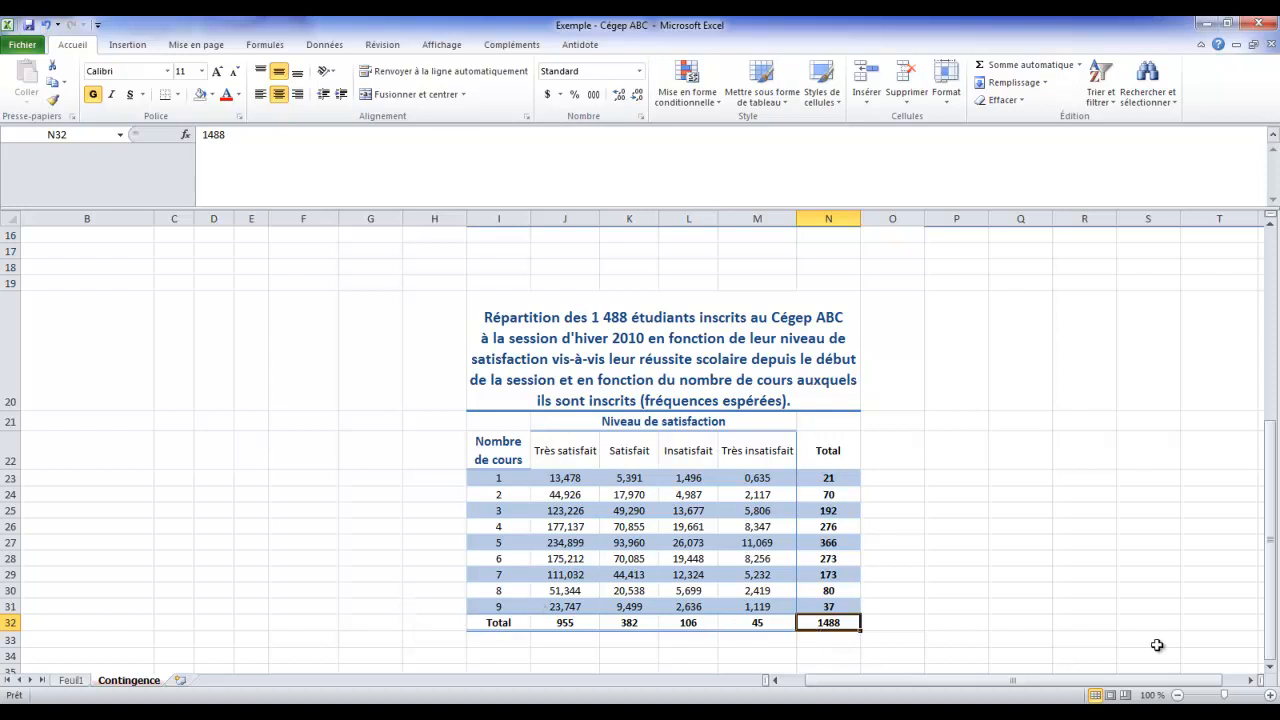
Copy the observed frequency table I3:N15, including its title, and paste the copy starting at W3.
scroll(1085, 600, "up", 5)
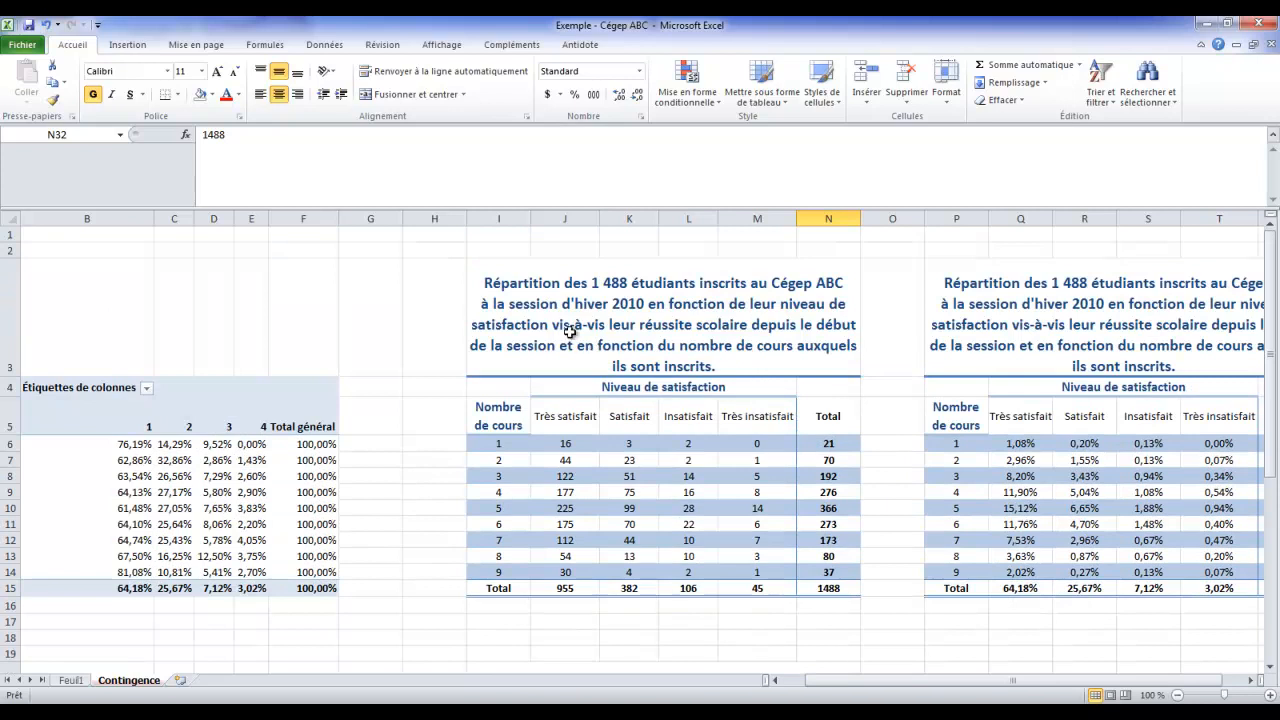
left_click_drag(568, 333, 650, 588)
key("ctrl+c")
key("ctrl+c")
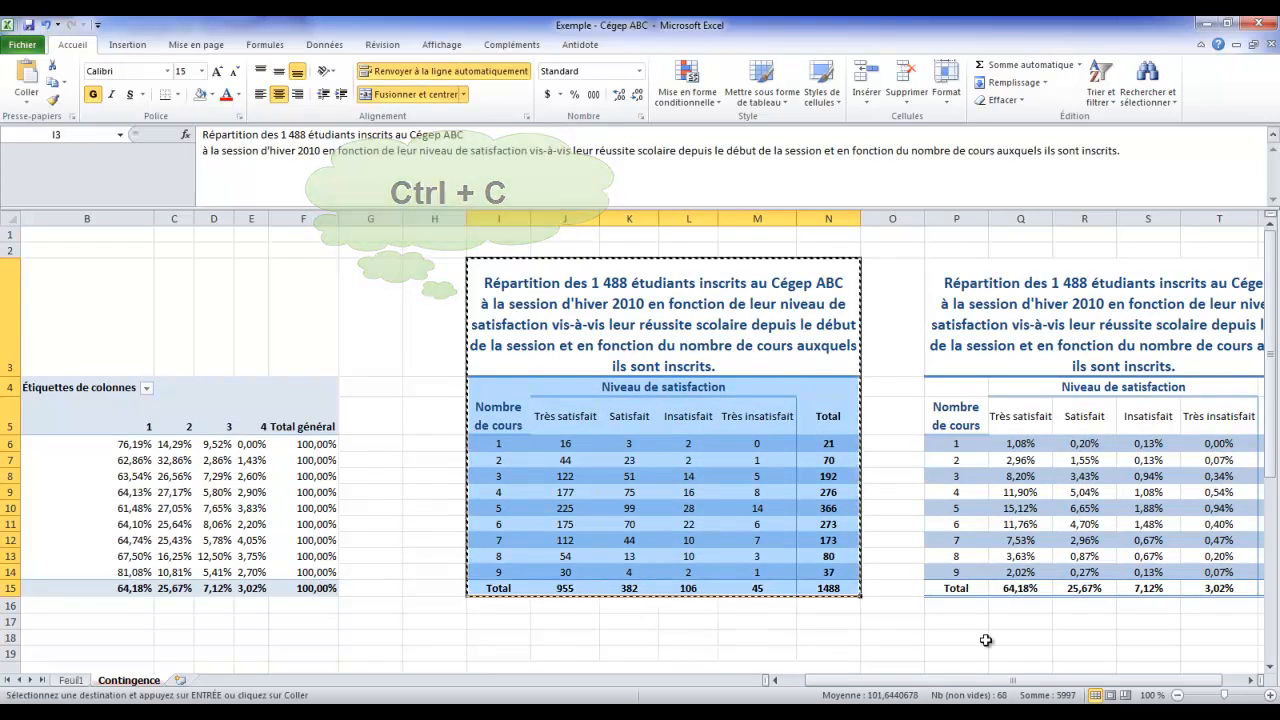
left_click(1252, 680)
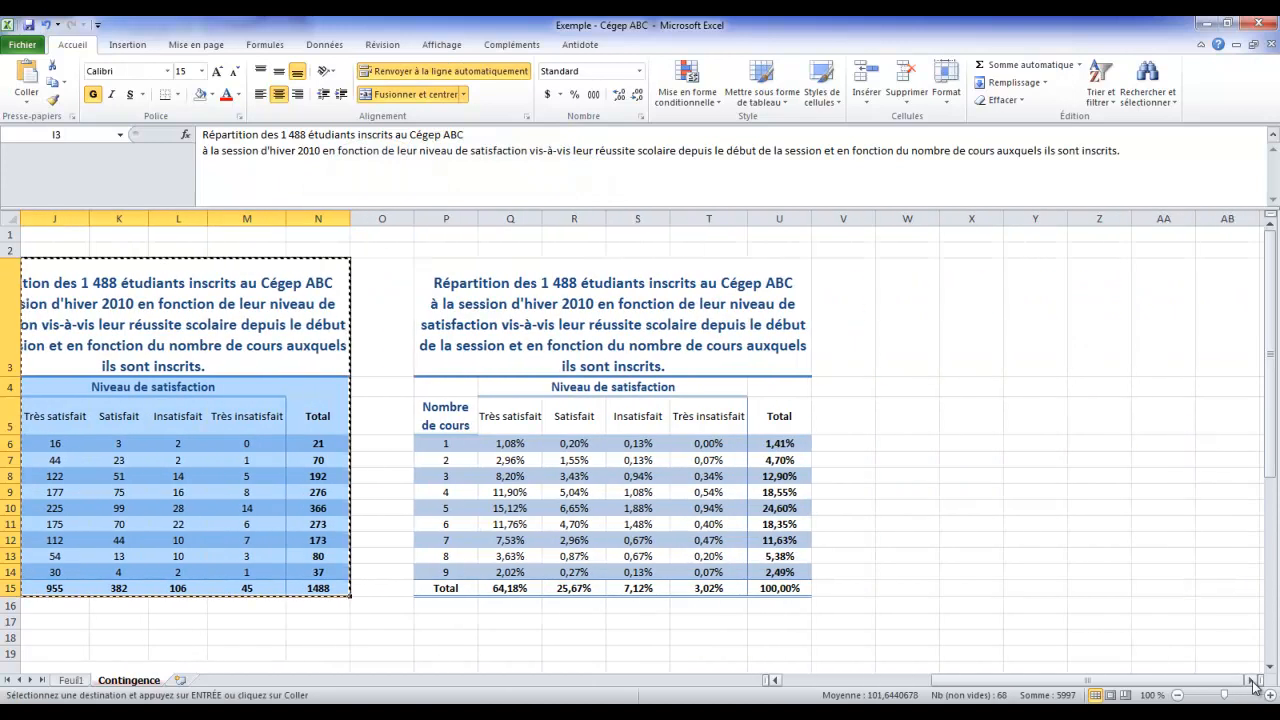
left_click(1255, 683)
left_click(737, 354)
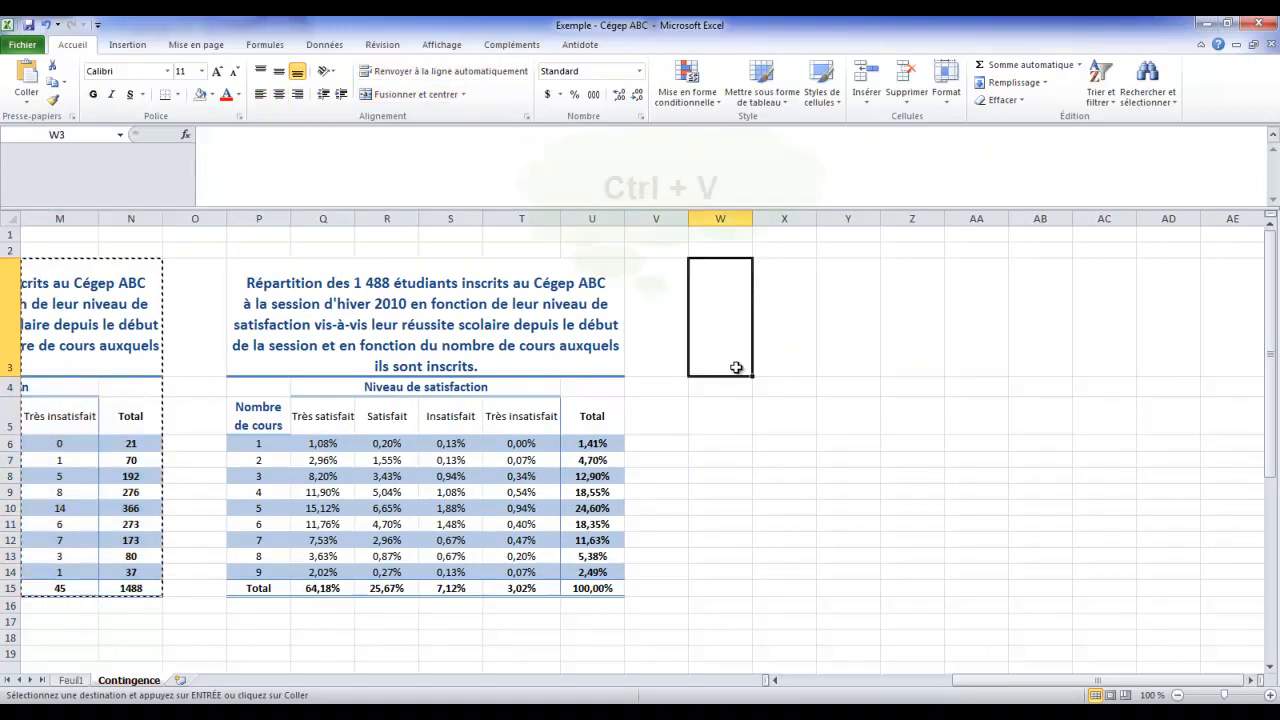
key("ctrl+v")
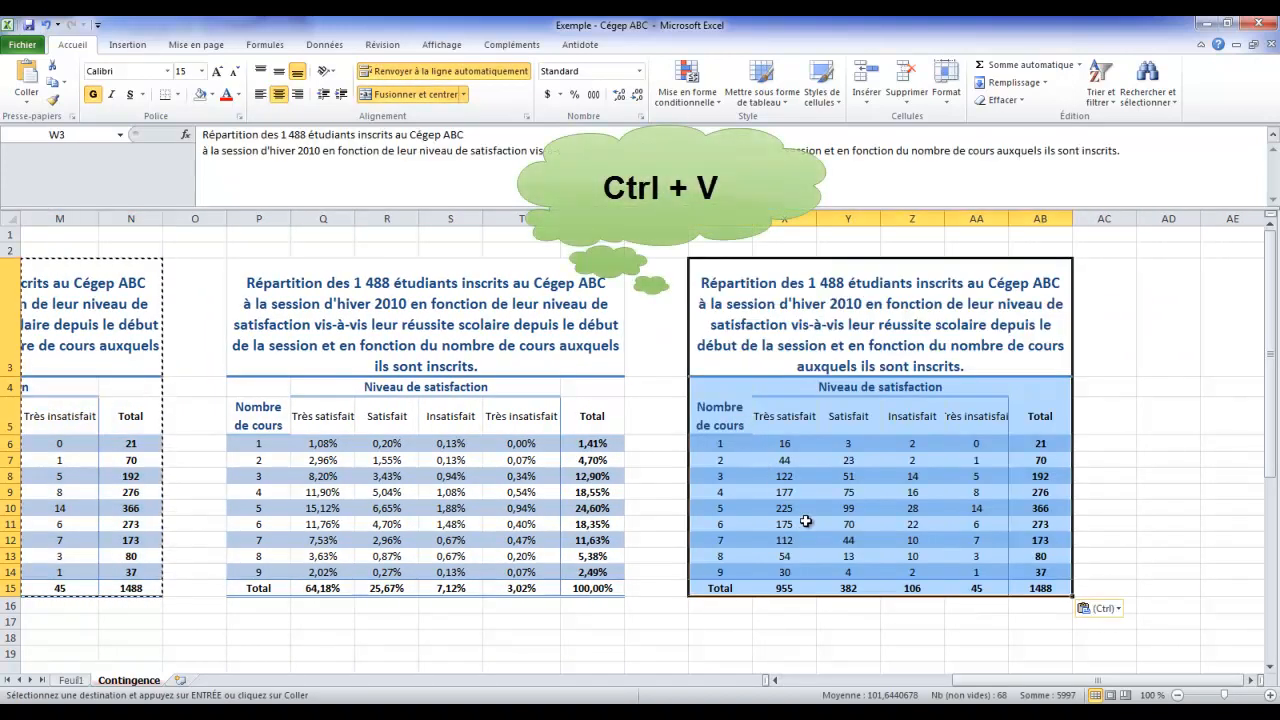
Replace the row-variable header in W5 of the pasted table with "Statut".
left_click(748, 523)
left_click(728, 428)
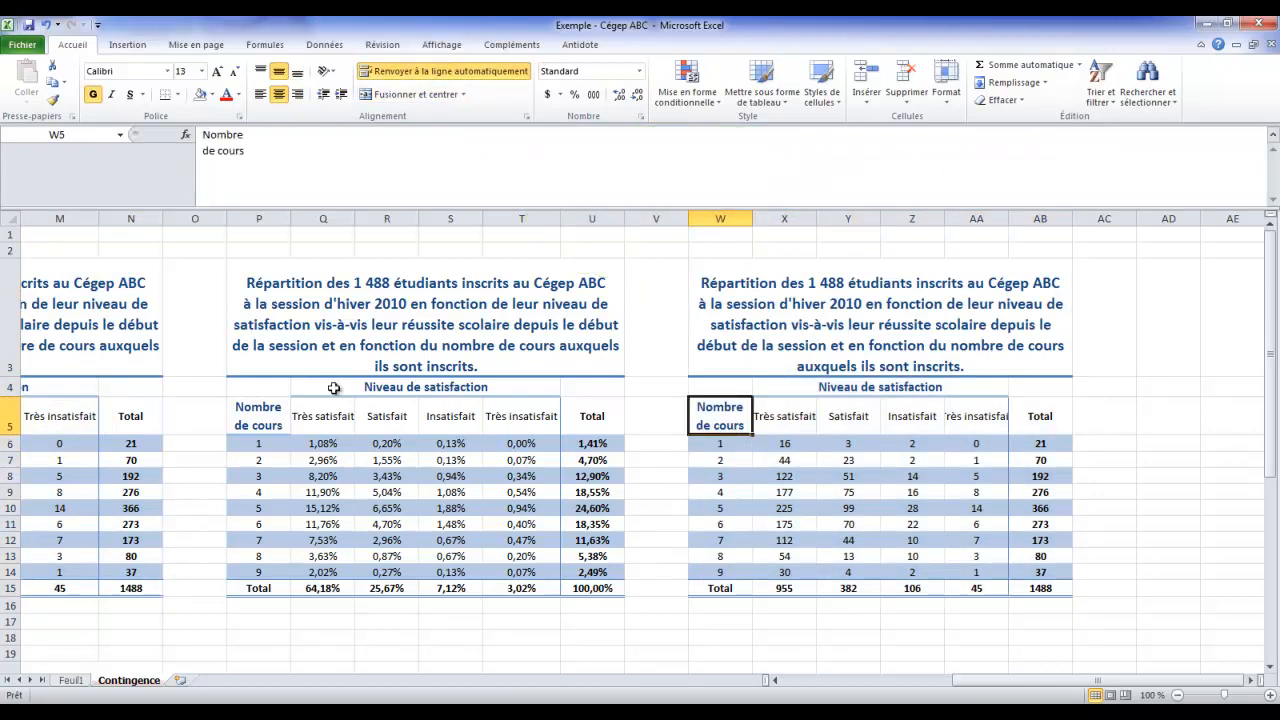
left_click_drag(248, 152, 189, 136)
type("S")
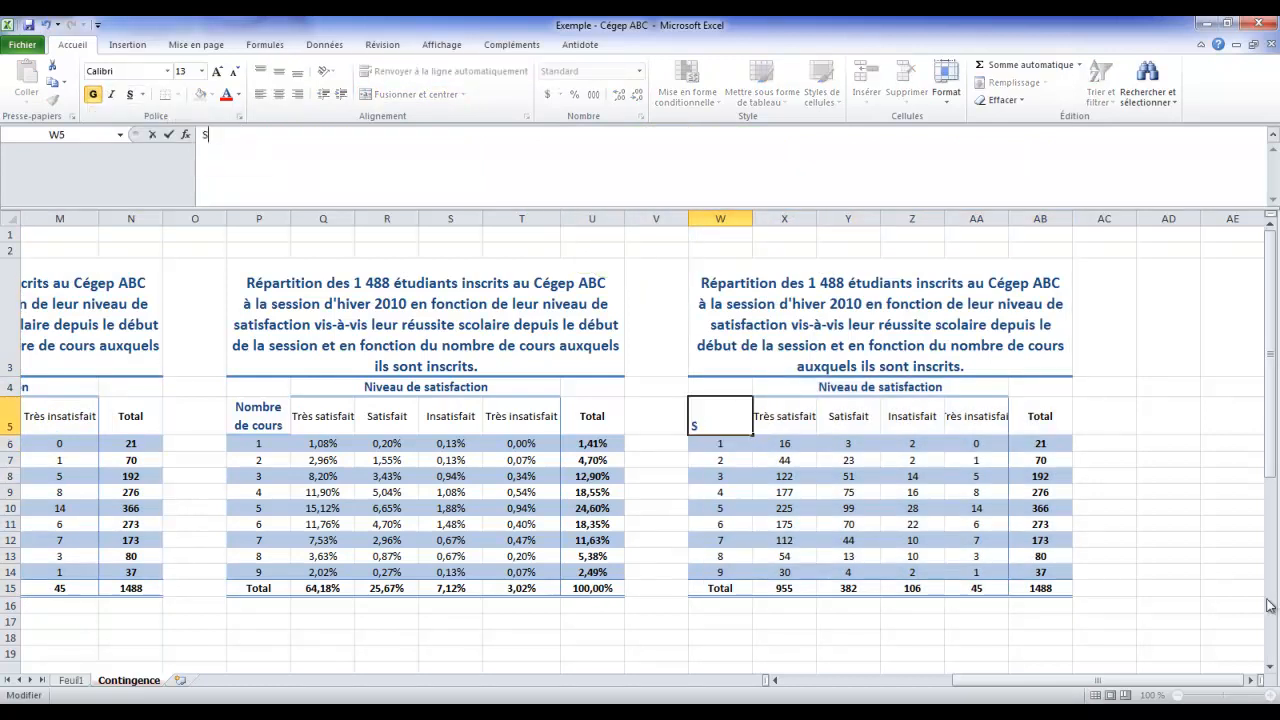
type("tatut")
Label the first two rows of the Statut column "Temps partiel" in W6 and "Temps plein" in W7.
left_click(732, 446)
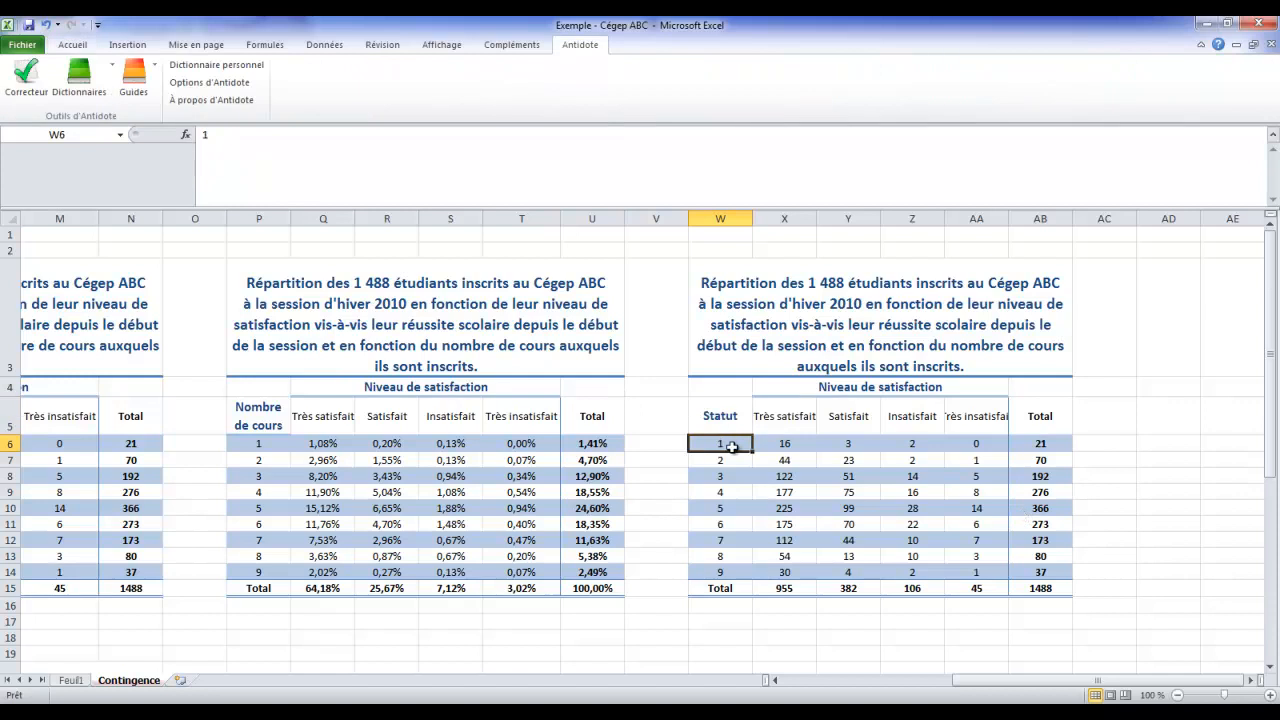
type("Temps partiel")
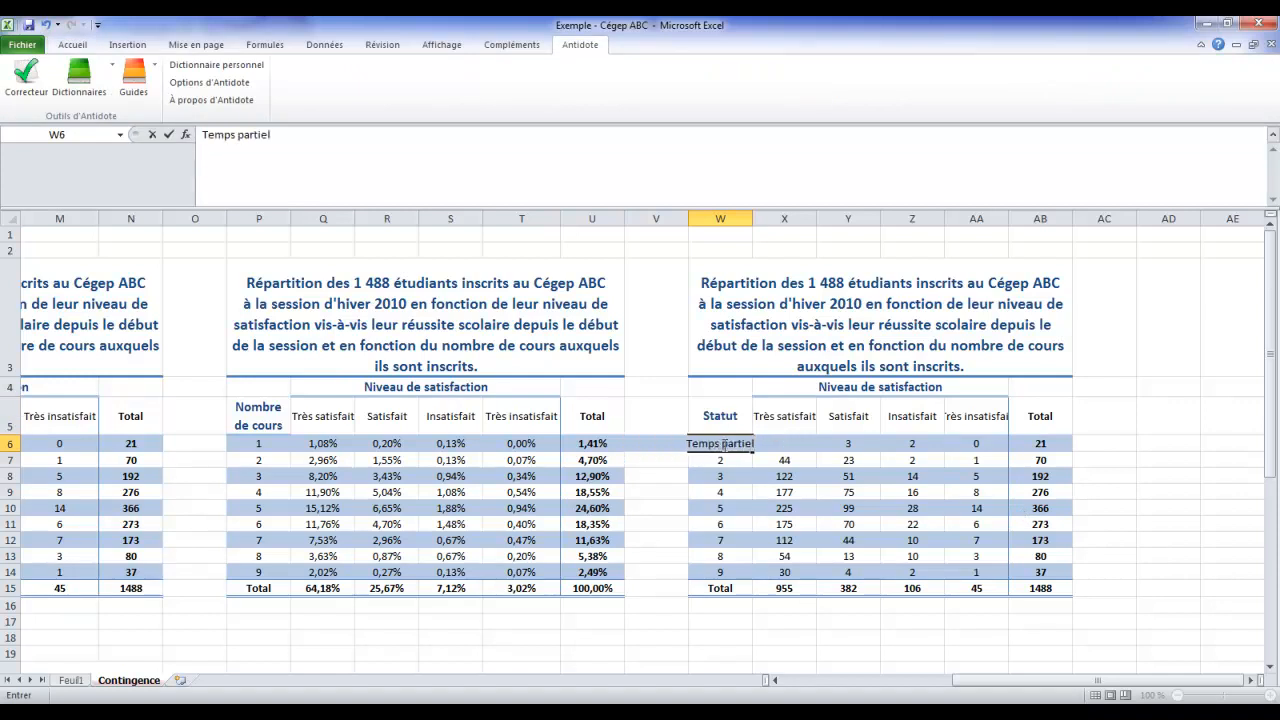
key("Return")
type("Temp")
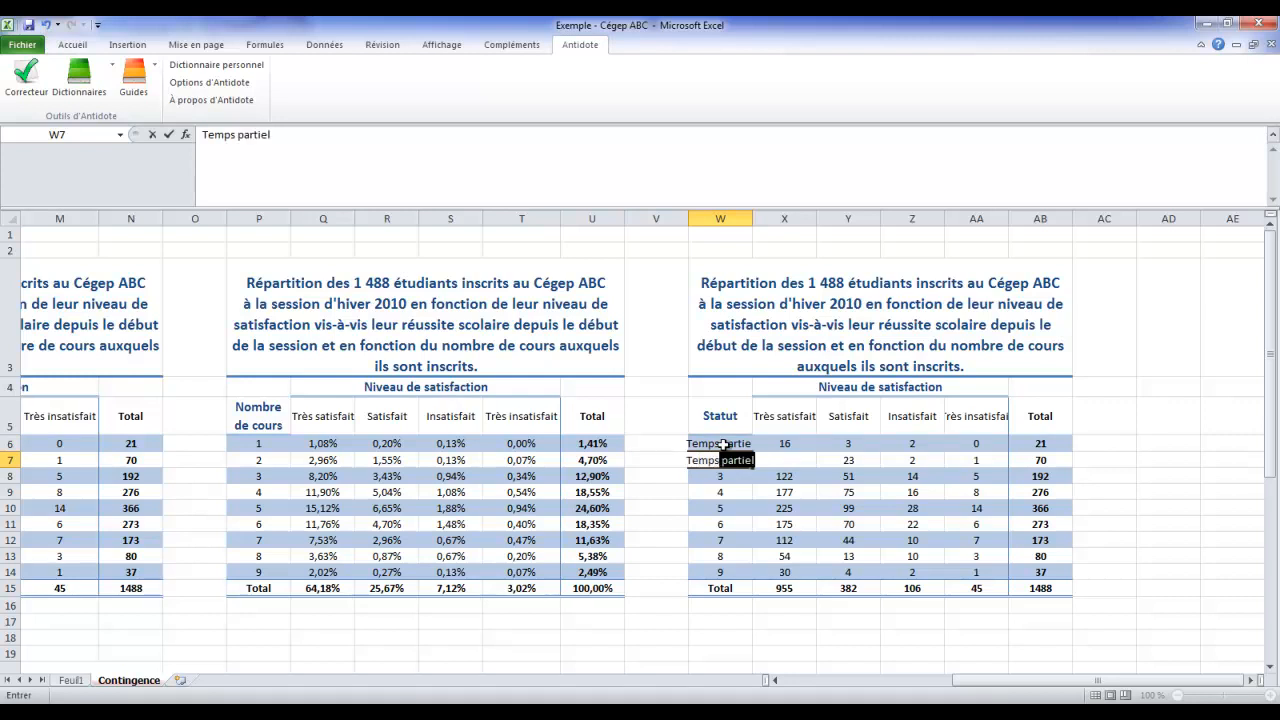
type("s plein")
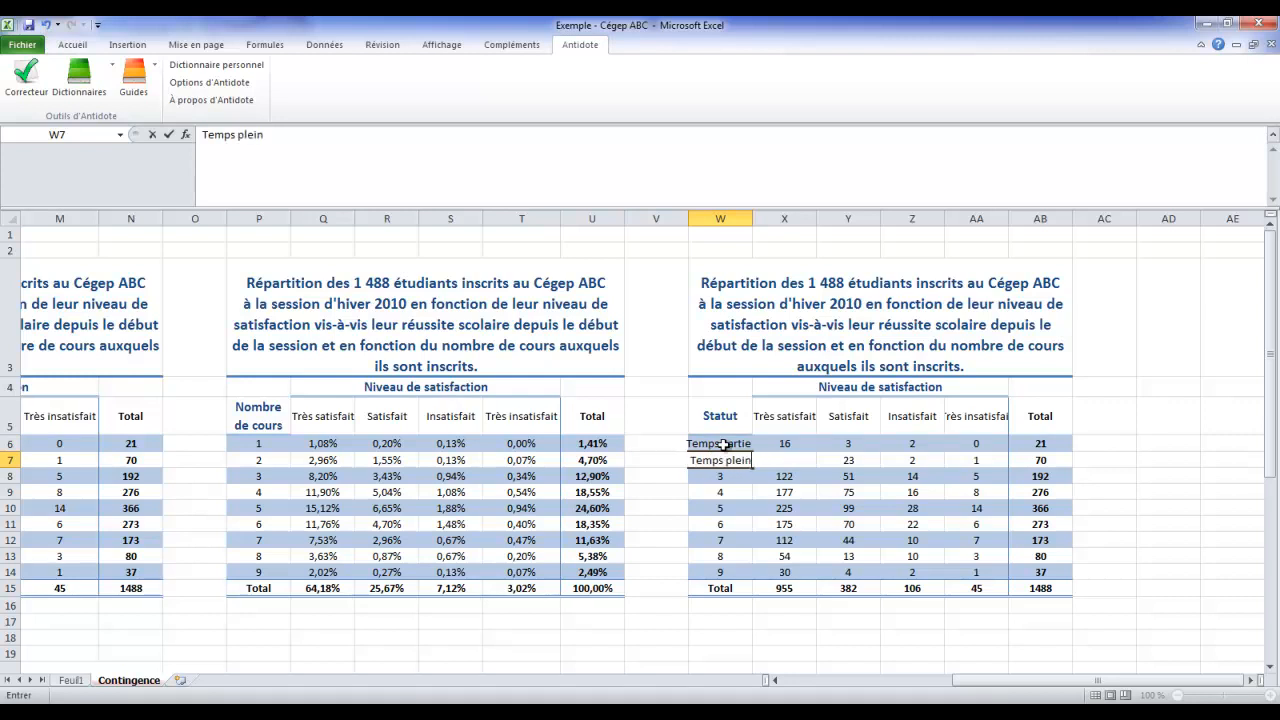
left_click(947, 481)
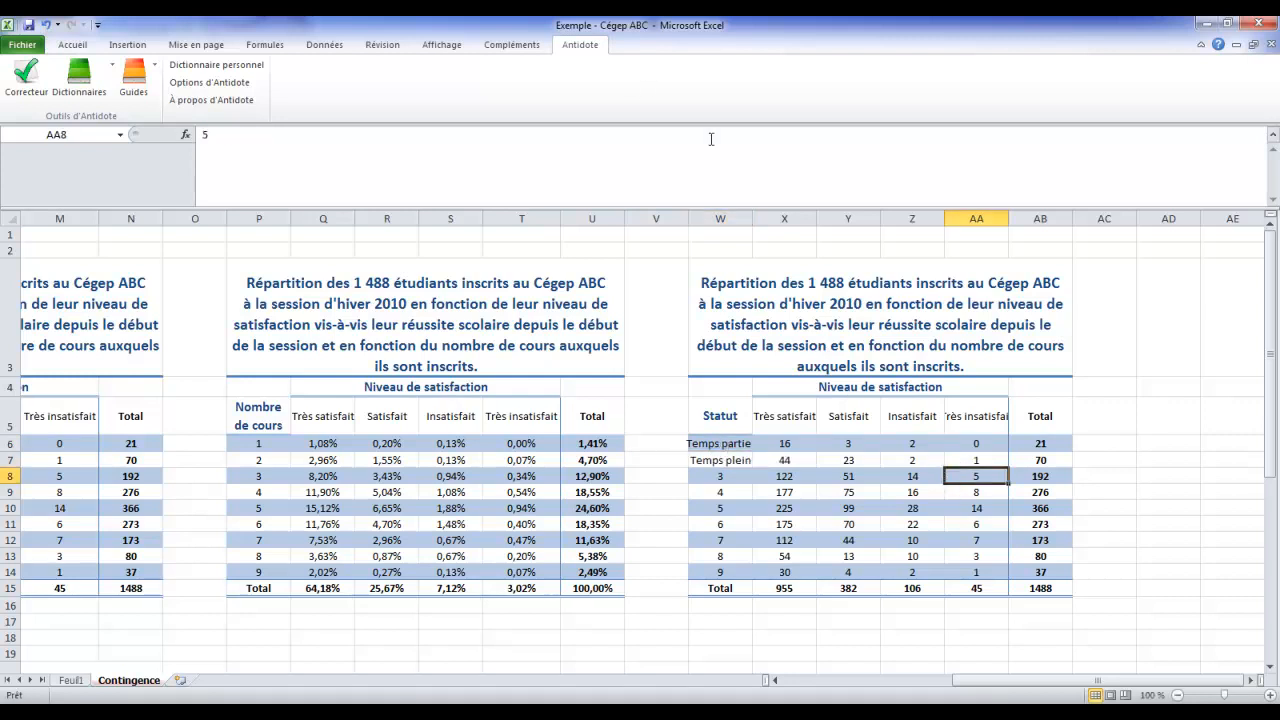
Autofit the widths of columns W through AB to their contents.
double_click(752, 218)
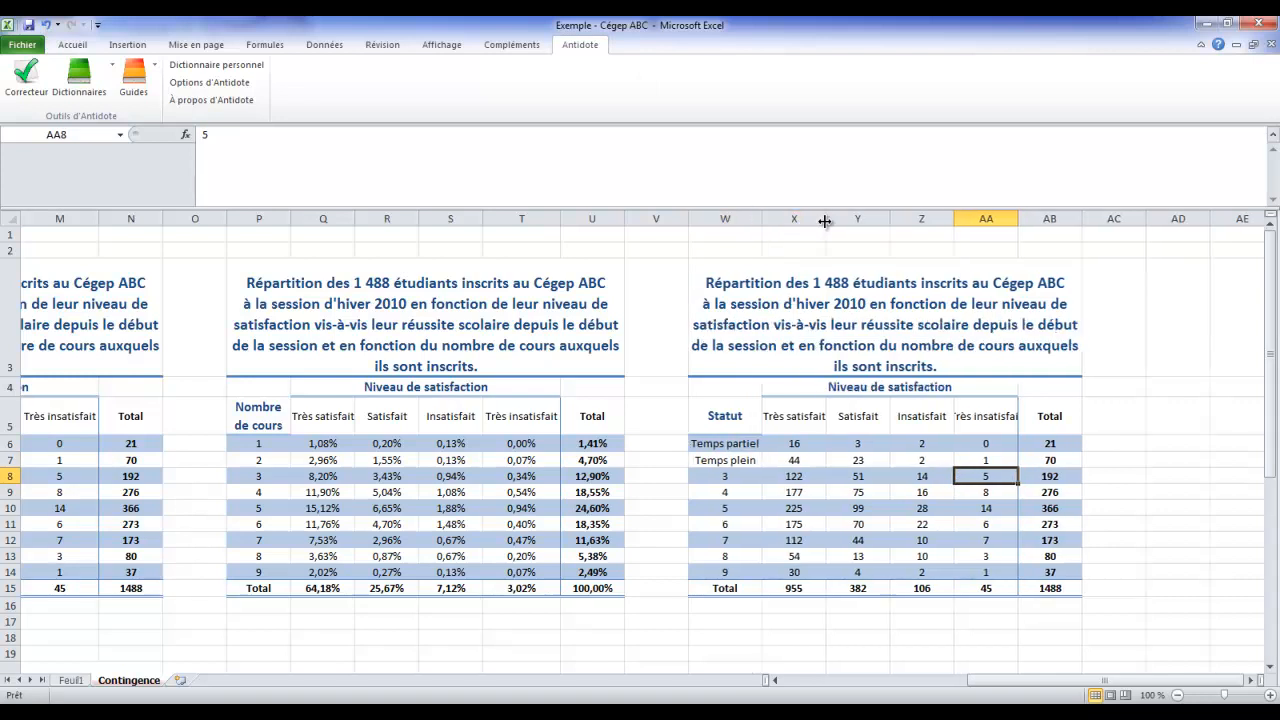
double_click(826, 218)
double_click(893, 218)
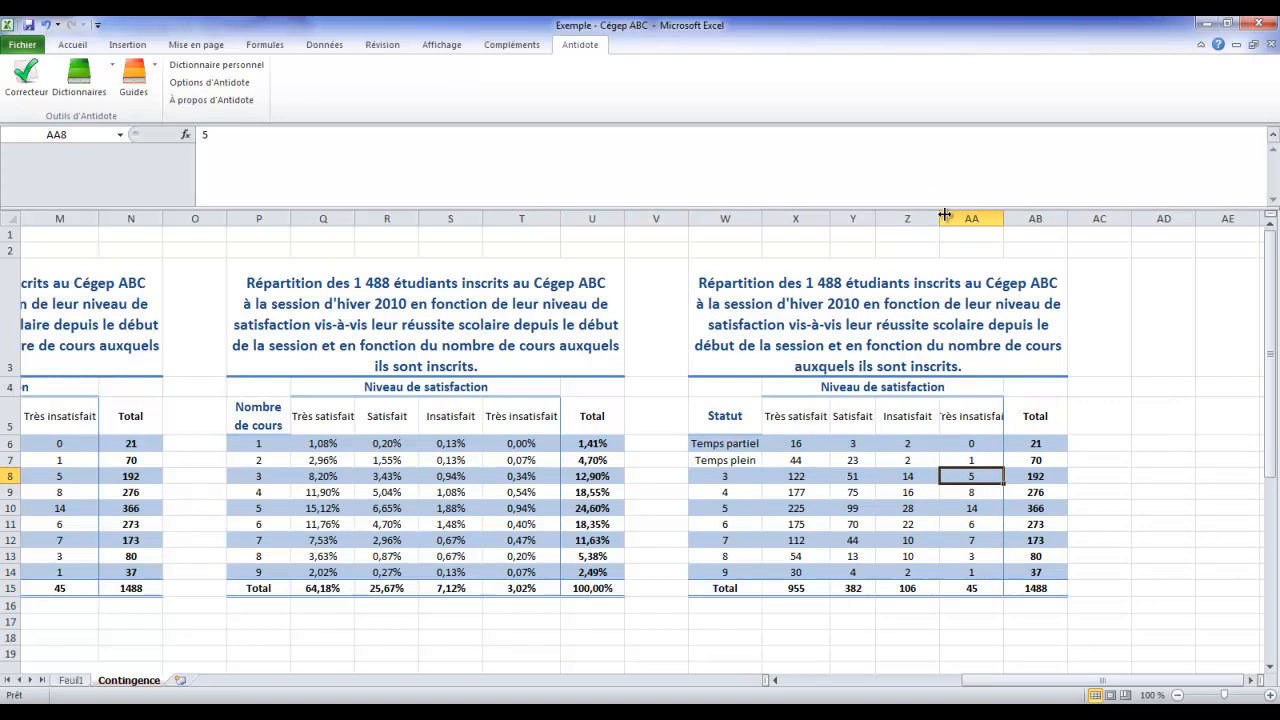
double_click(944, 216)
double_click(995, 217)
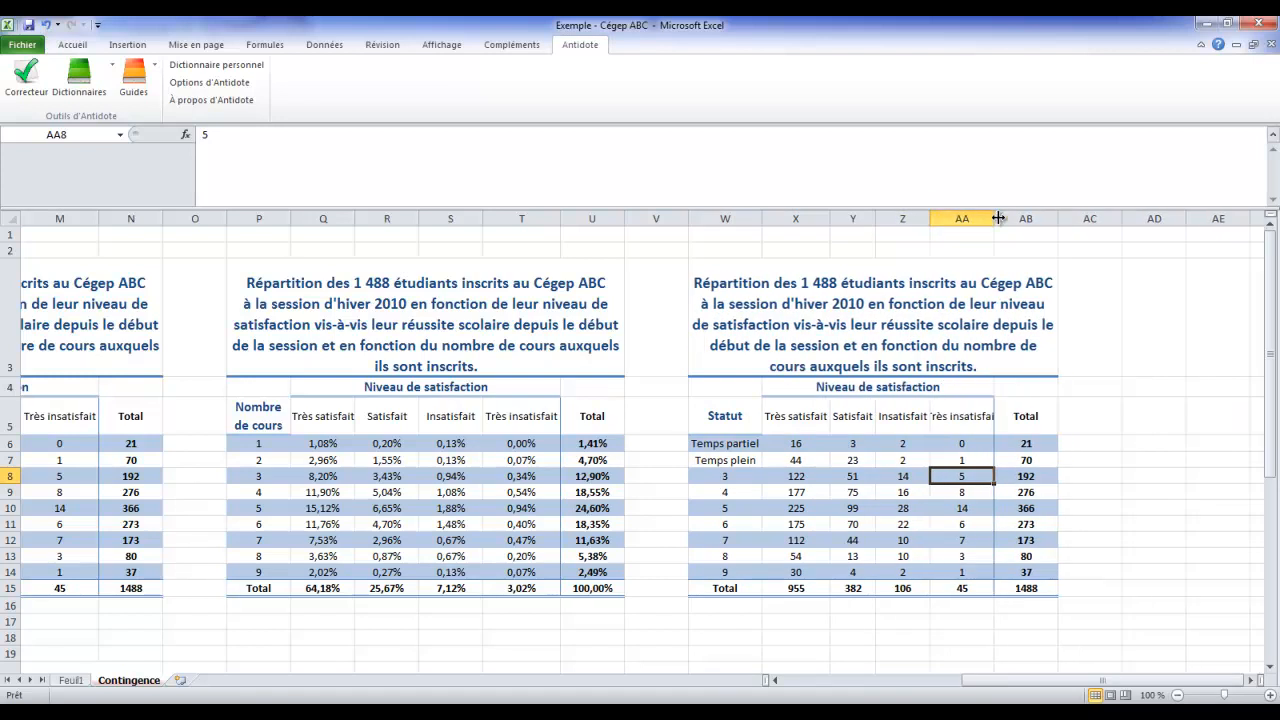
double_click(1070, 218)
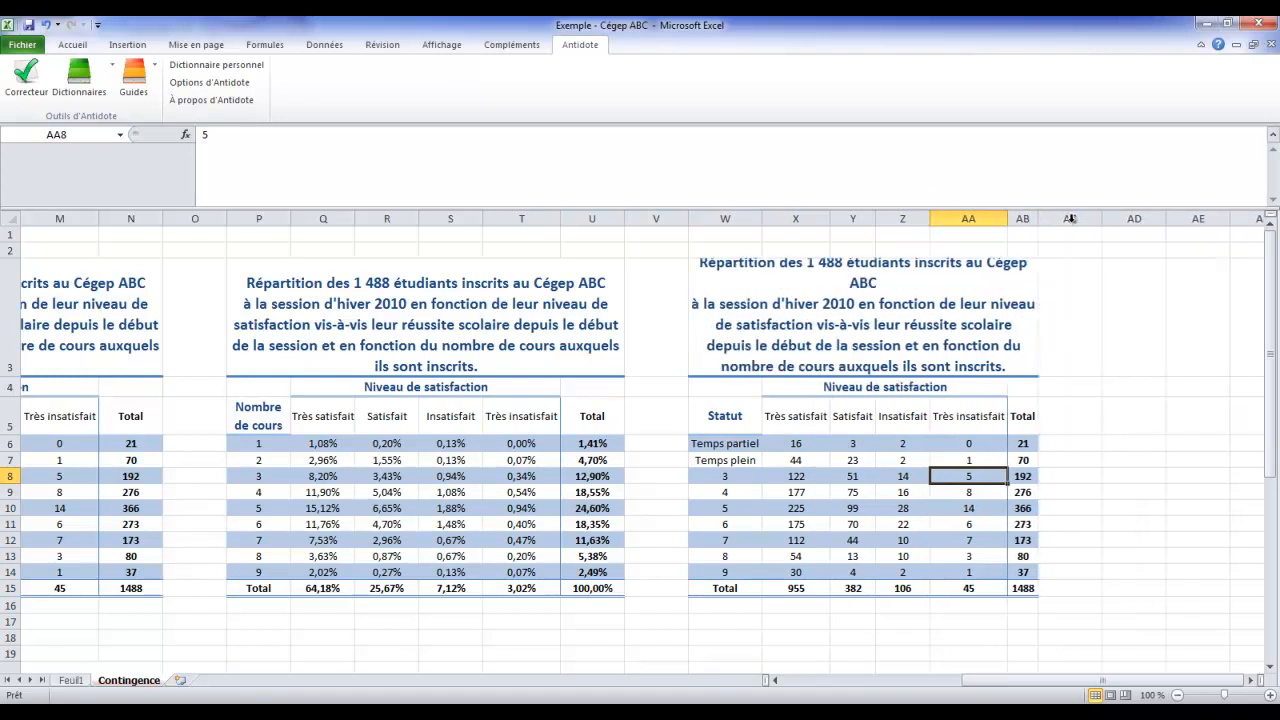
Clear the frequencies and totals in X6:AB15 and the leftover course-number labels in W8:W14.
left_click_drag(808, 443, 1012, 582)
key("Delete")
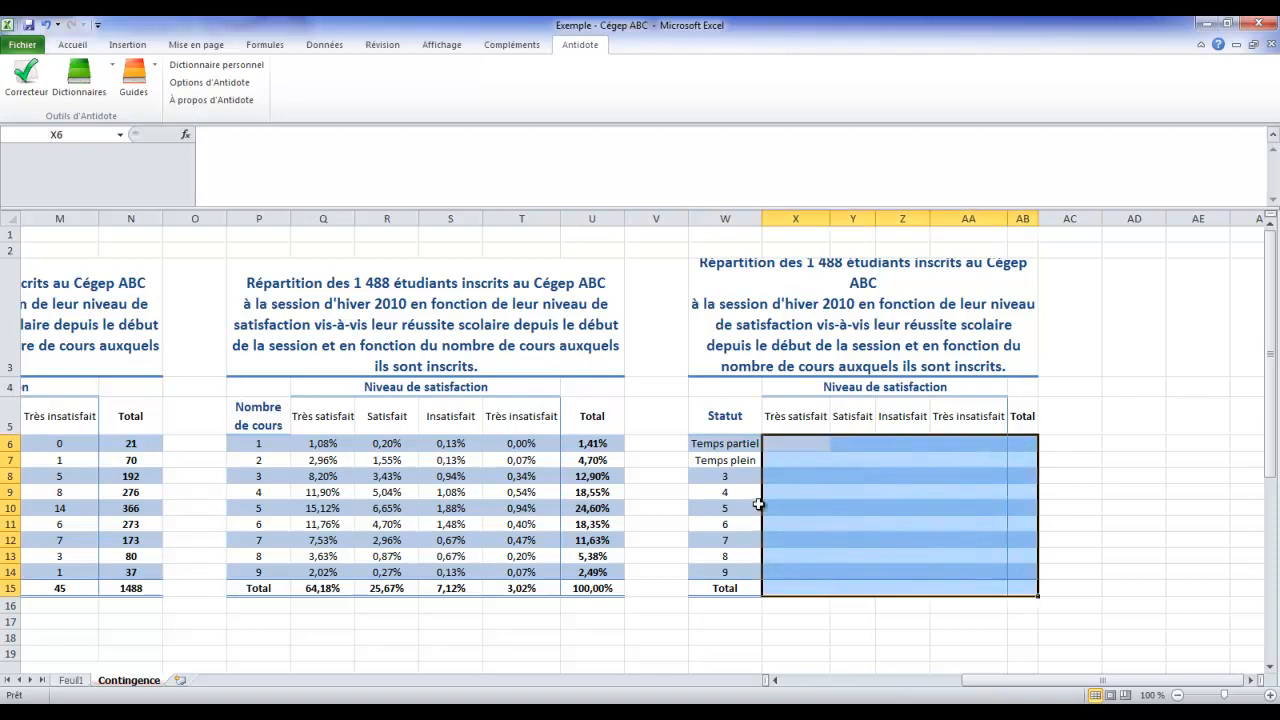
left_click_drag(749, 478, 788, 572)
key("Delete")
left_click(842, 514)
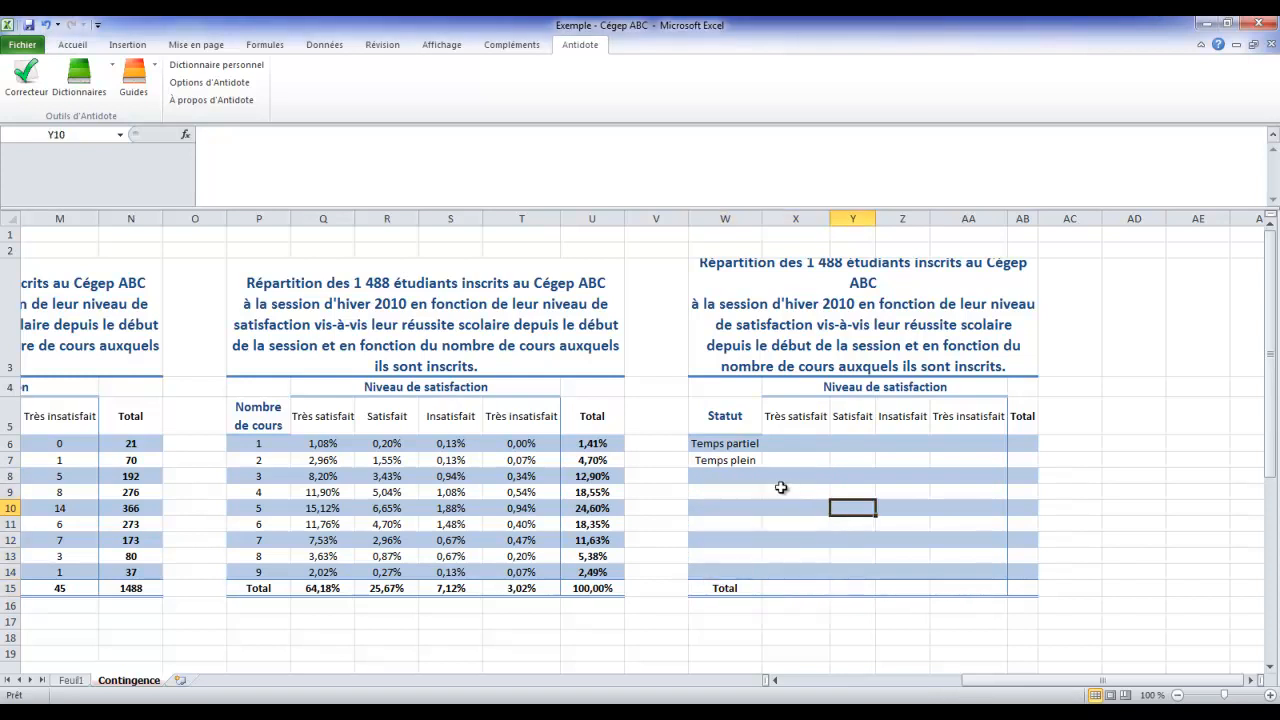
Delete the empty cells W8:AB14, shifting cells up so the Total row sits directly under Temps plein.
left_click_drag(759, 479, 1014, 571)
right_click(773, 556)
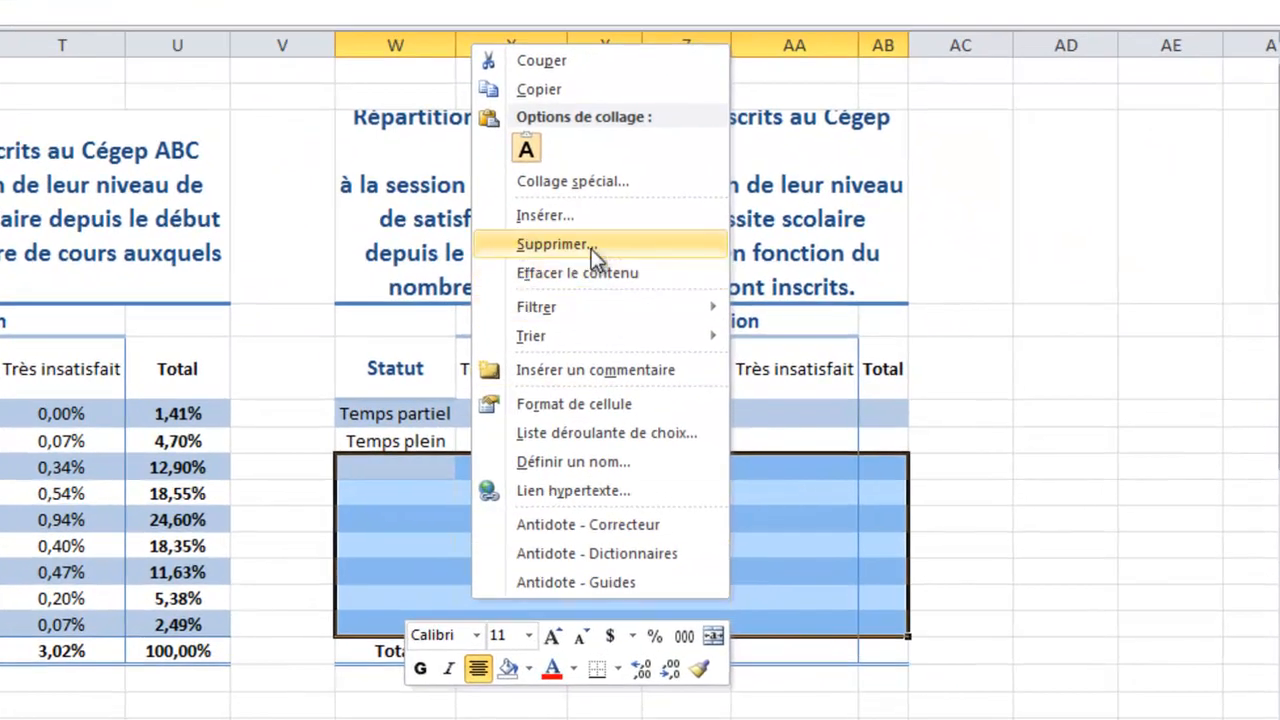
left_click(591, 245)
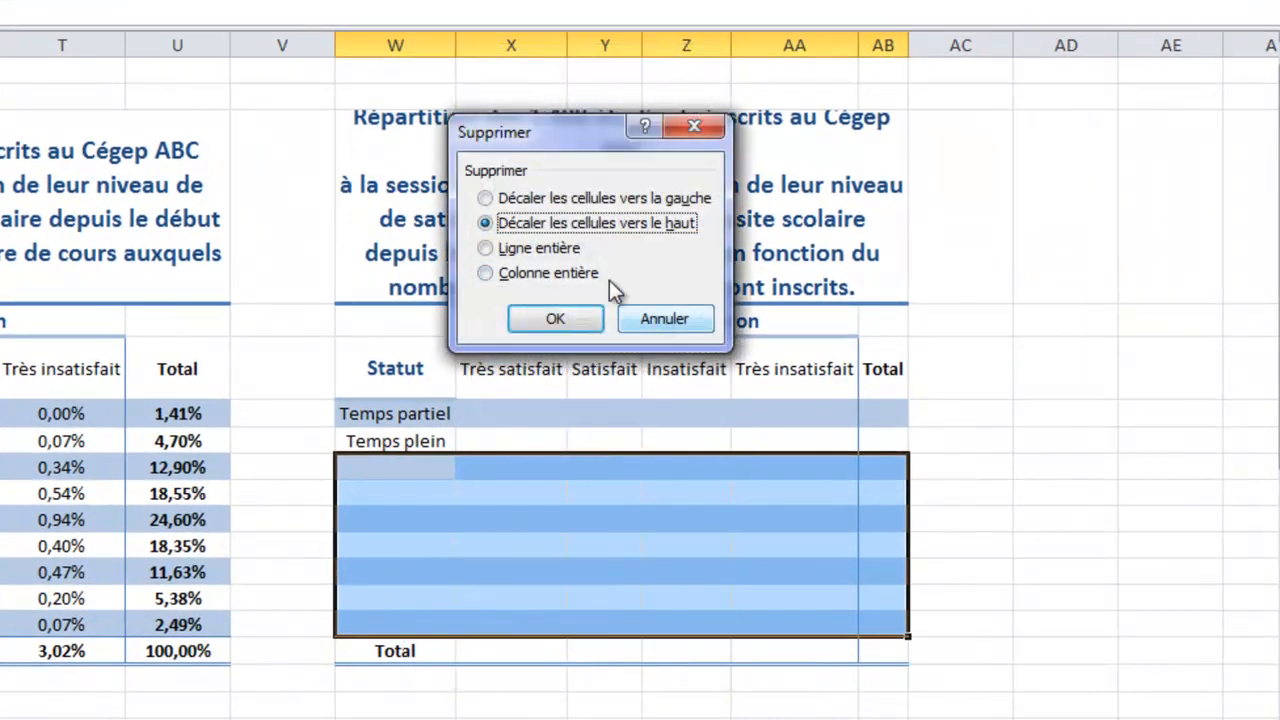
left_click(560, 317)
left_click(922, 580)
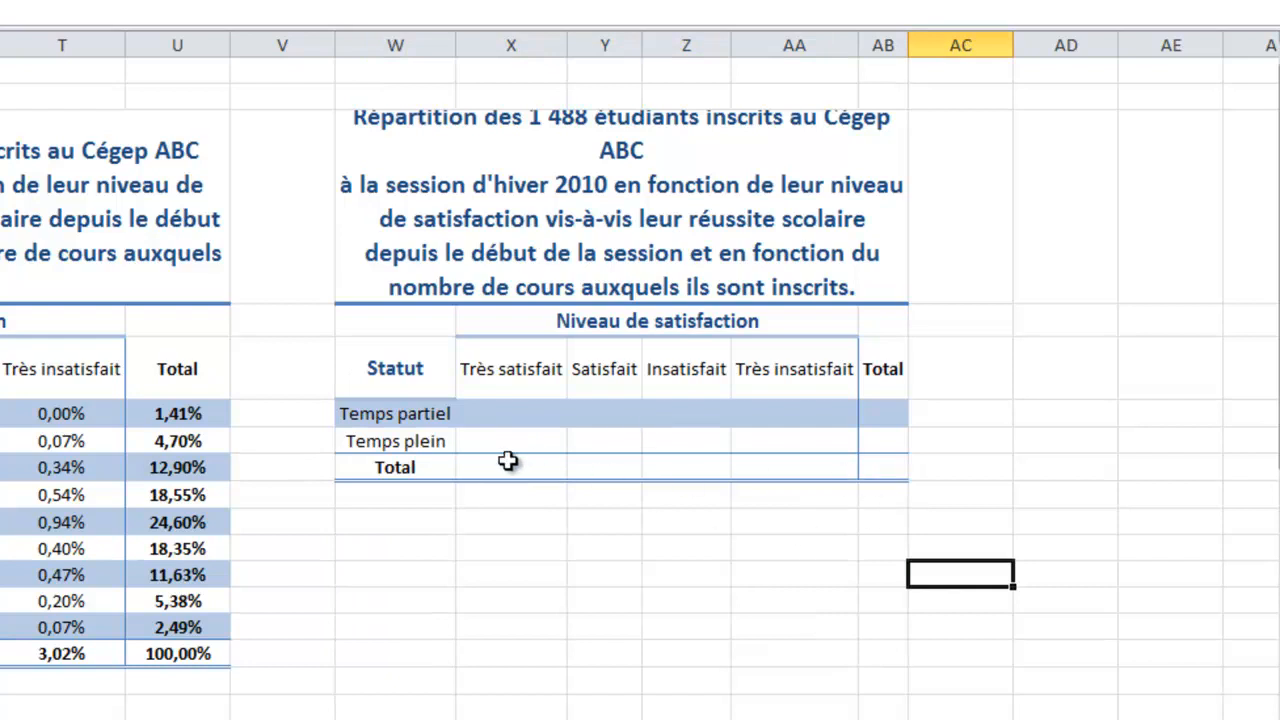
Enter =SOMME(J6:J8) in X6 to total the very satisfied part-time students taking 1 to 3 courses.
left_click(486, 413)
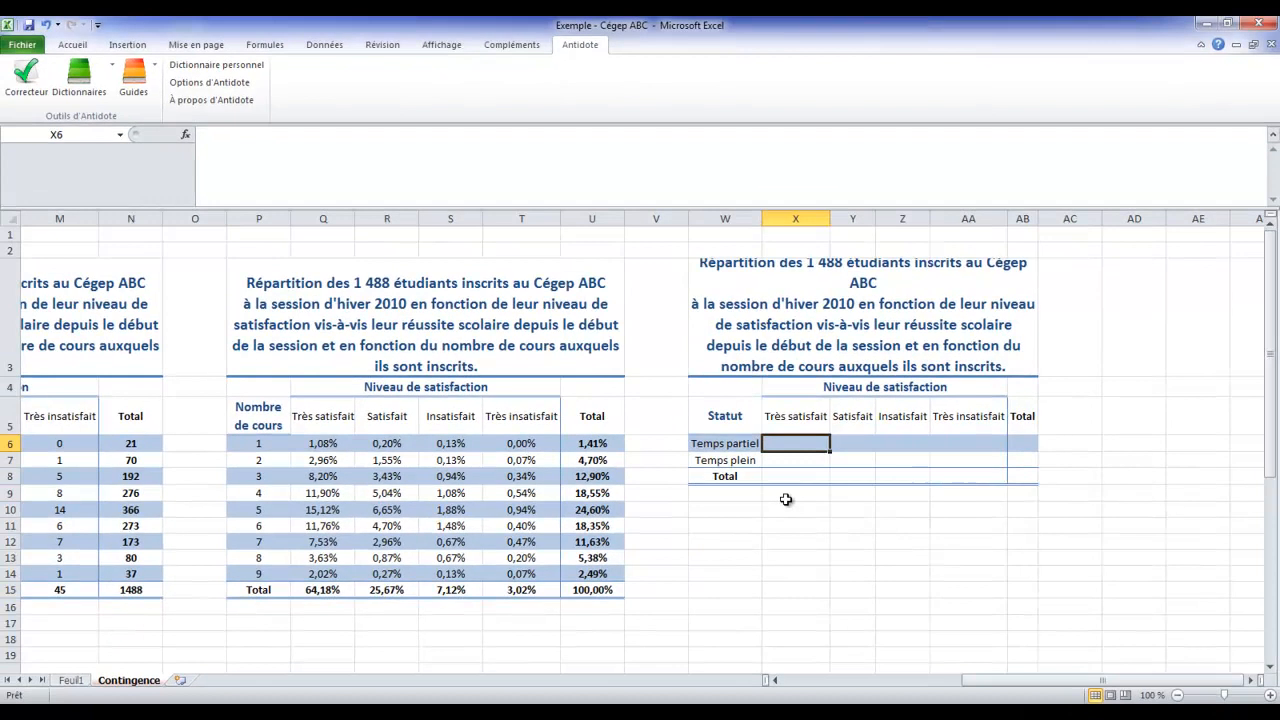
type("=")
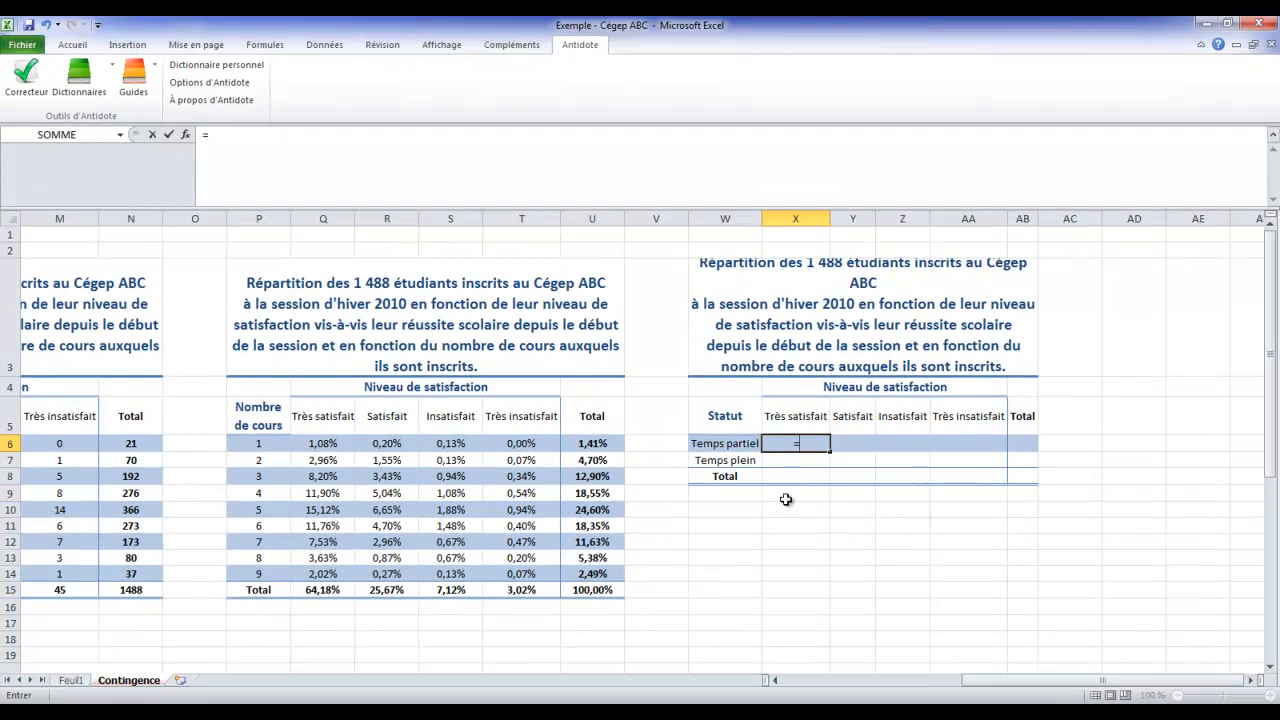
left_click(777, 680)
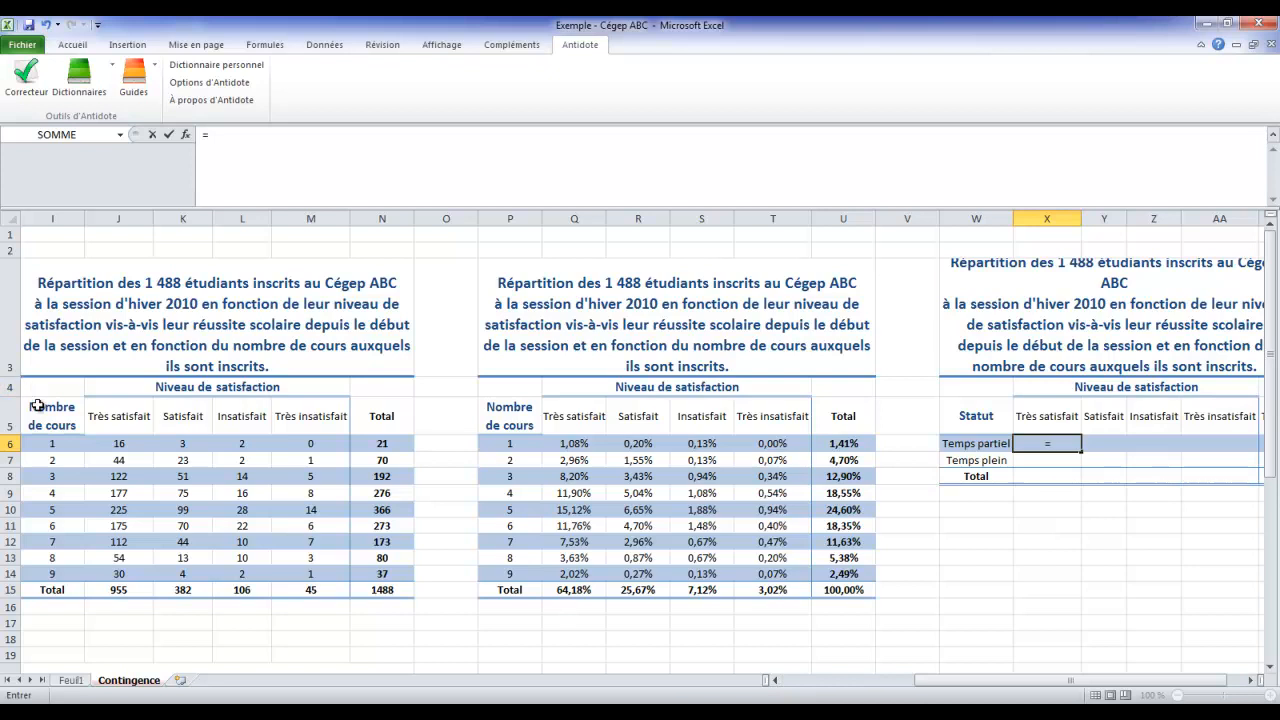
left_click_drag(110, 444, 114, 476)
key("BackSpace")
key("BackSpace")
key("BackSpace")
key("BackSpace")
key("BackSpace")
type("som")
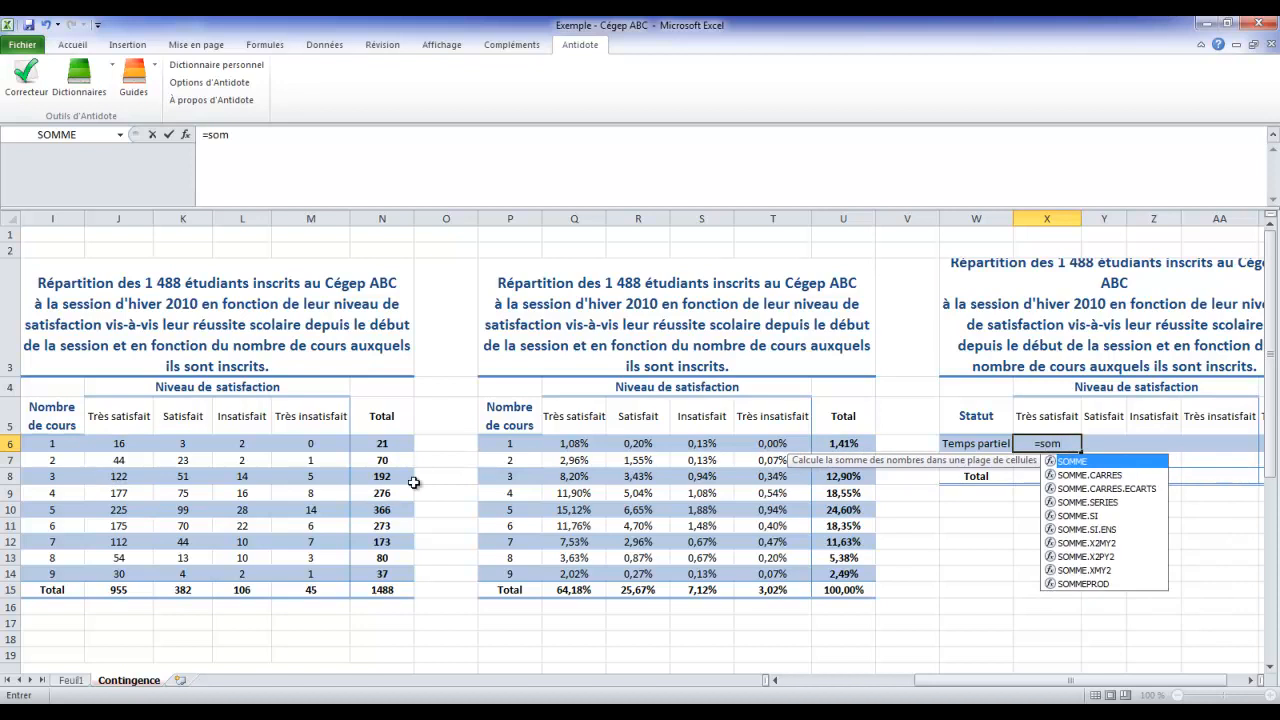
double_click(1114, 463)
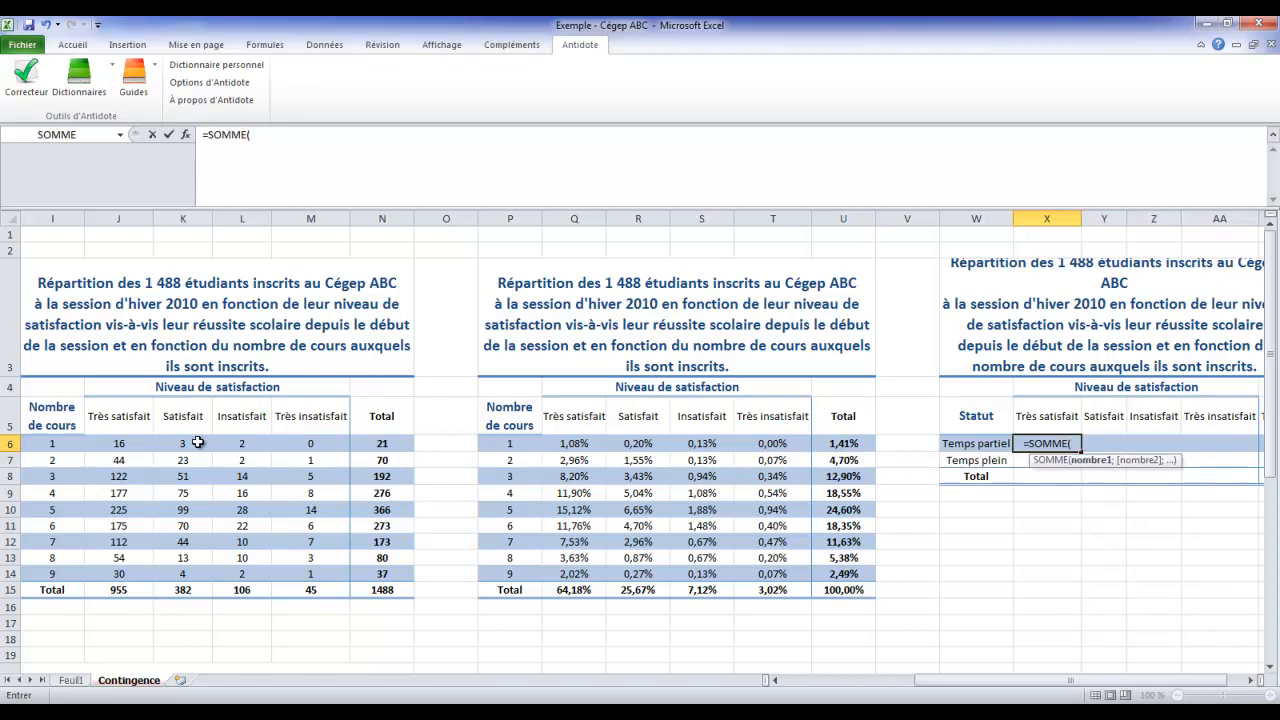
left_click_drag(155, 444, 139, 477)
key("Return")
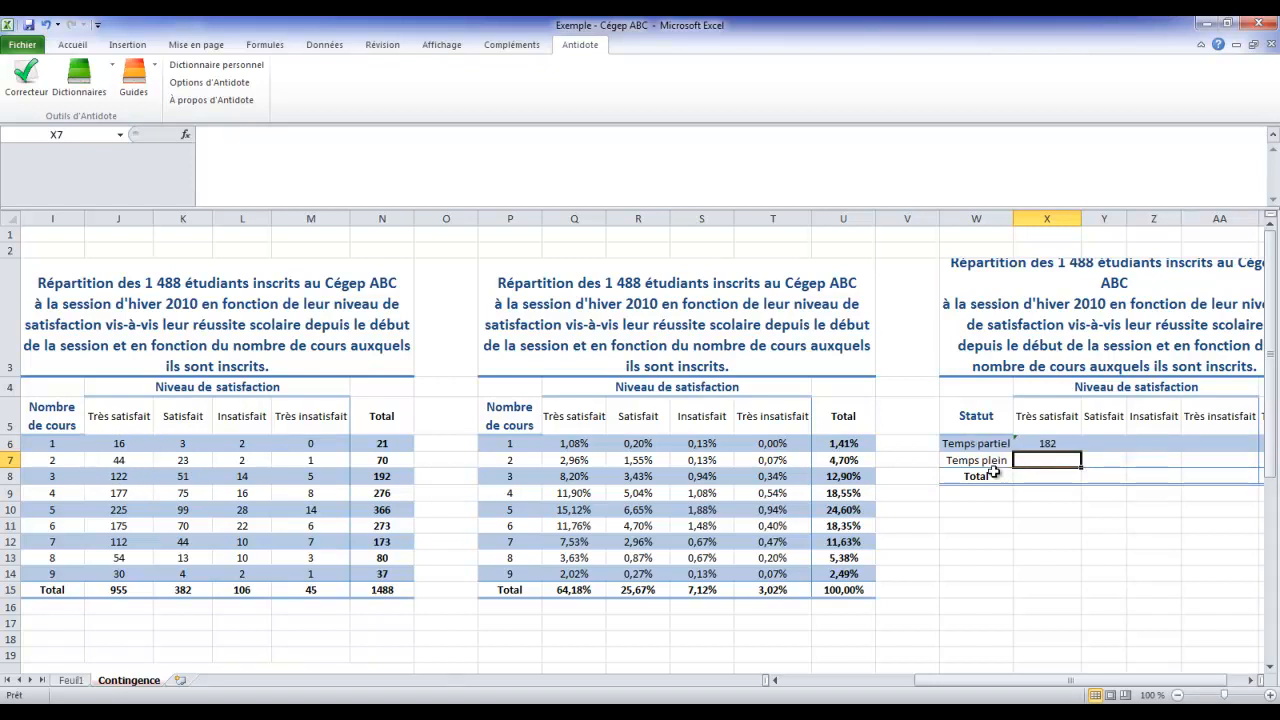
Enter a SOMME formula over J9:J14 in X7 to total the very satisfied full-time students.
type("=som")
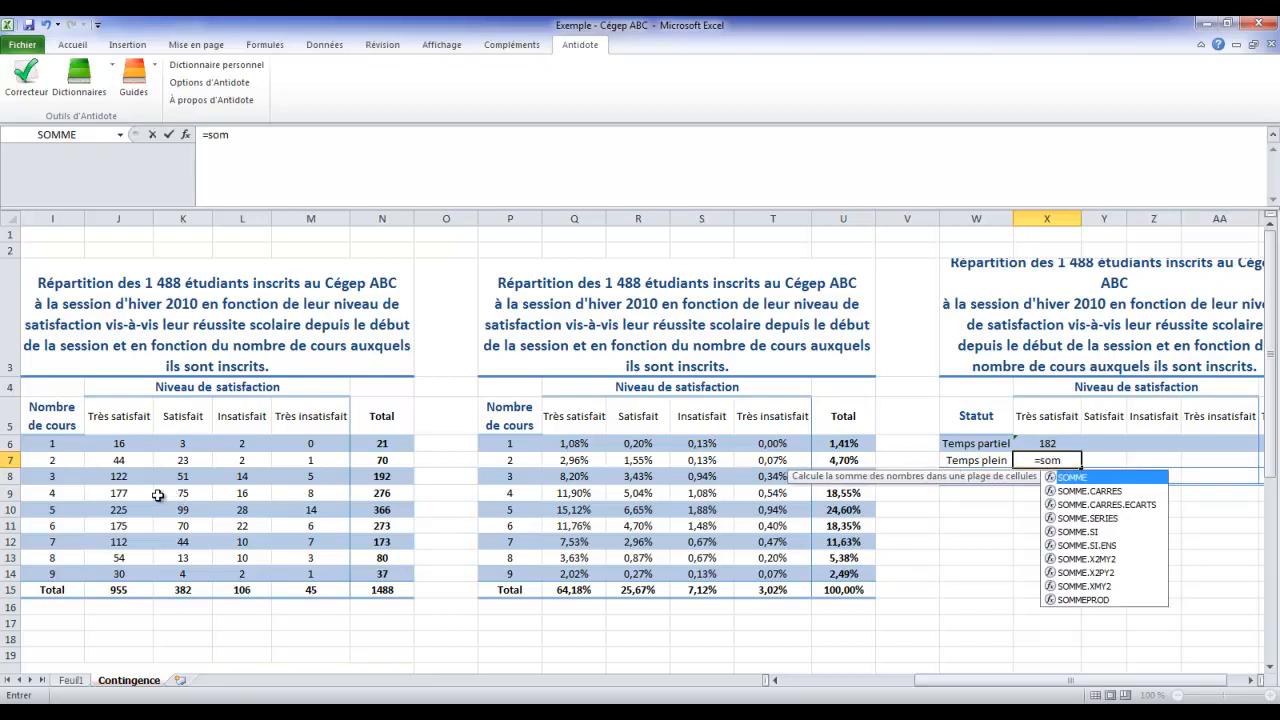
left_click_drag(120, 493, 128, 570)
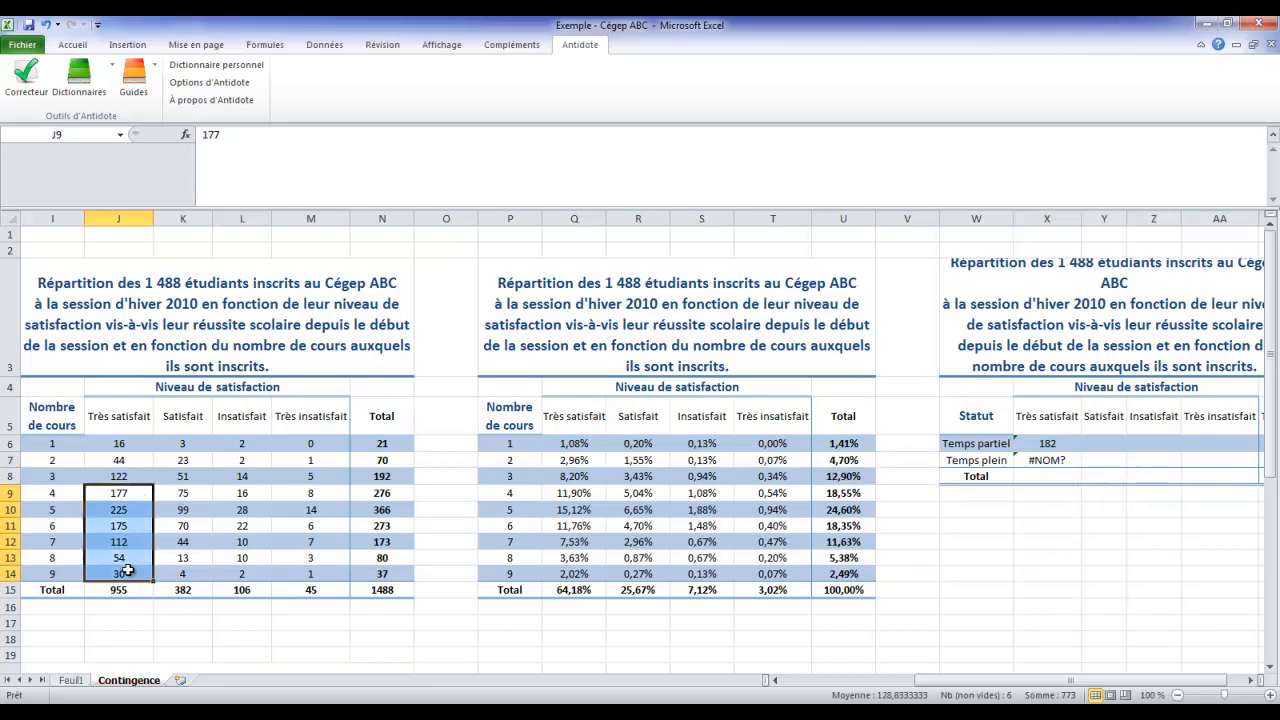
left_click(1047, 460)
key("F2")
type("mm")
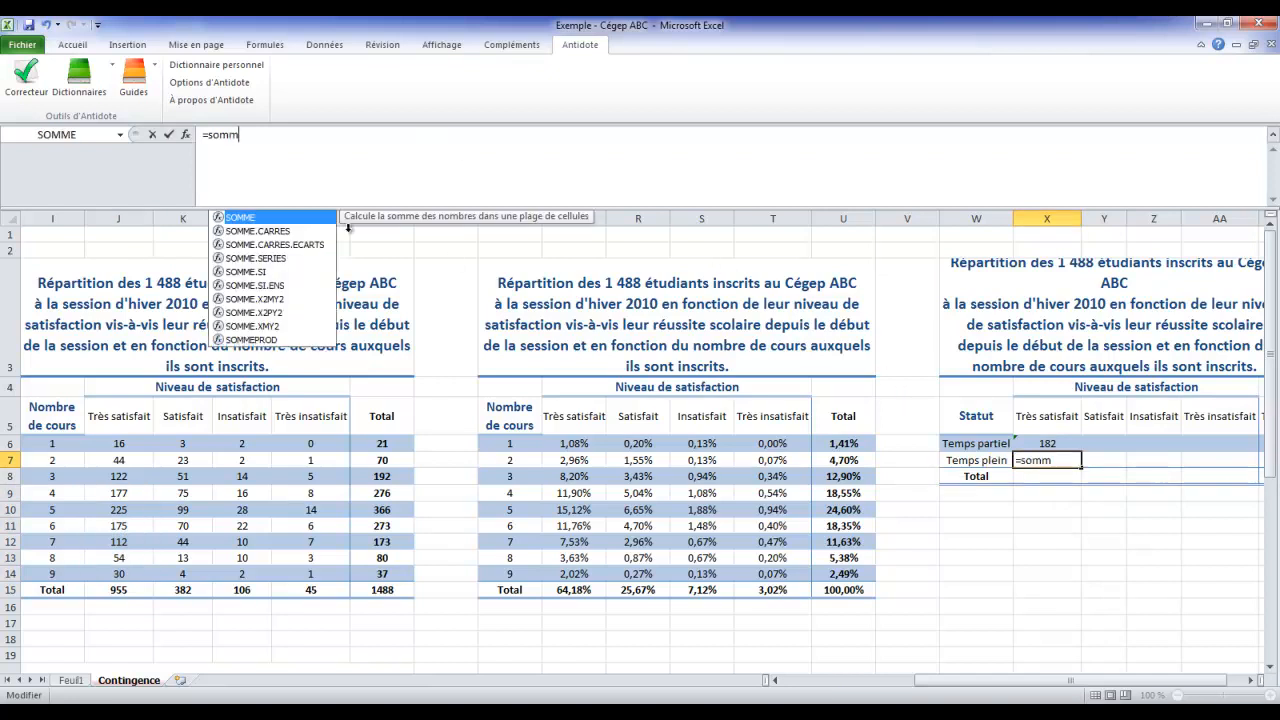
double_click(311, 224)
left_click_drag(130, 494, 129, 567)
key("Return")
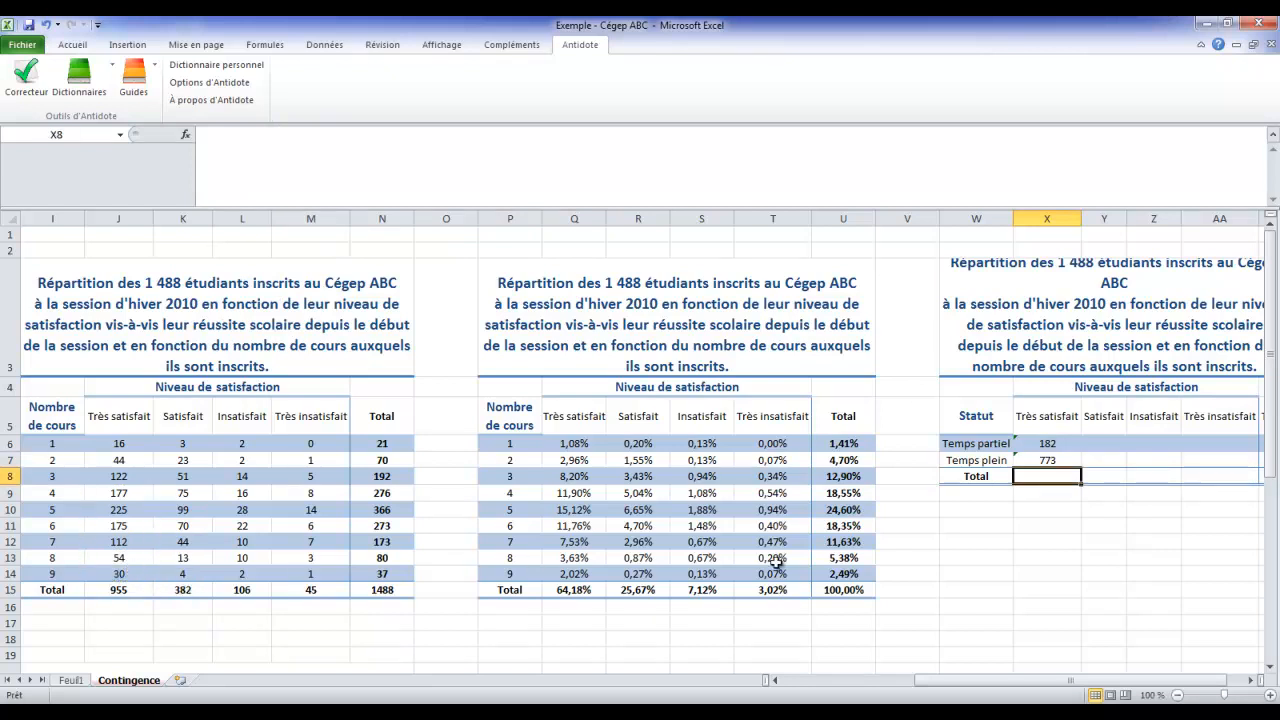
Fill the X6:X7 sum formulas across the other satisfaction levels through column AA.
left_click_drag(1043, 442, 1050, 461)
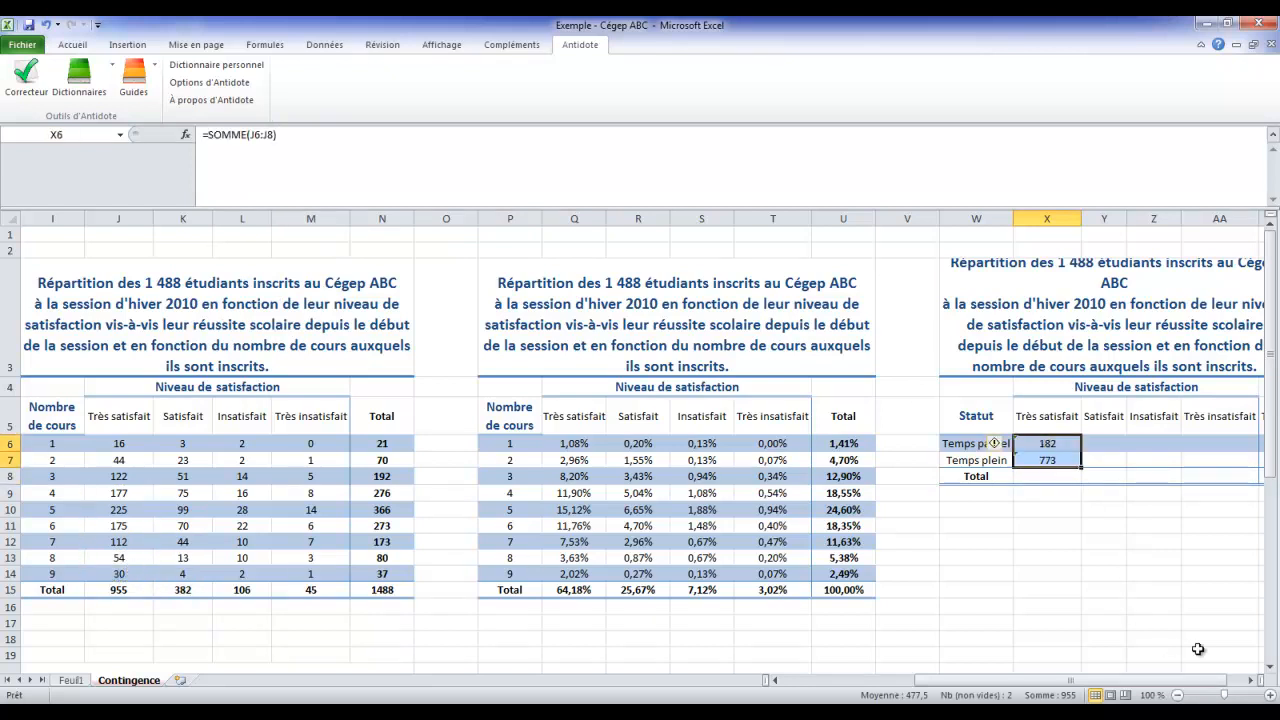
left_click(1250, 681)
left_click(1250, 681)
left_click_drag(947, 467, 1097, 470)
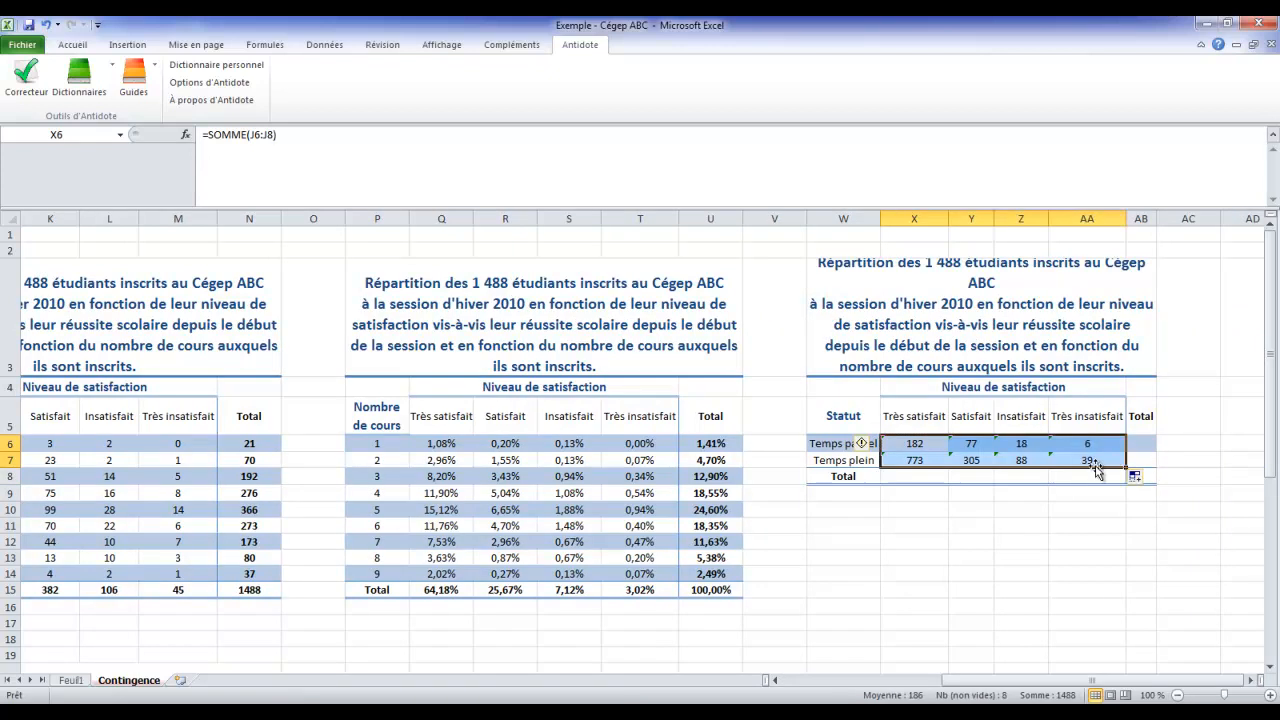
Enter =SOMME(X6:X7) in X8 as the very satisfied column total and fill it across to AA8.
left_click(1122, 543)
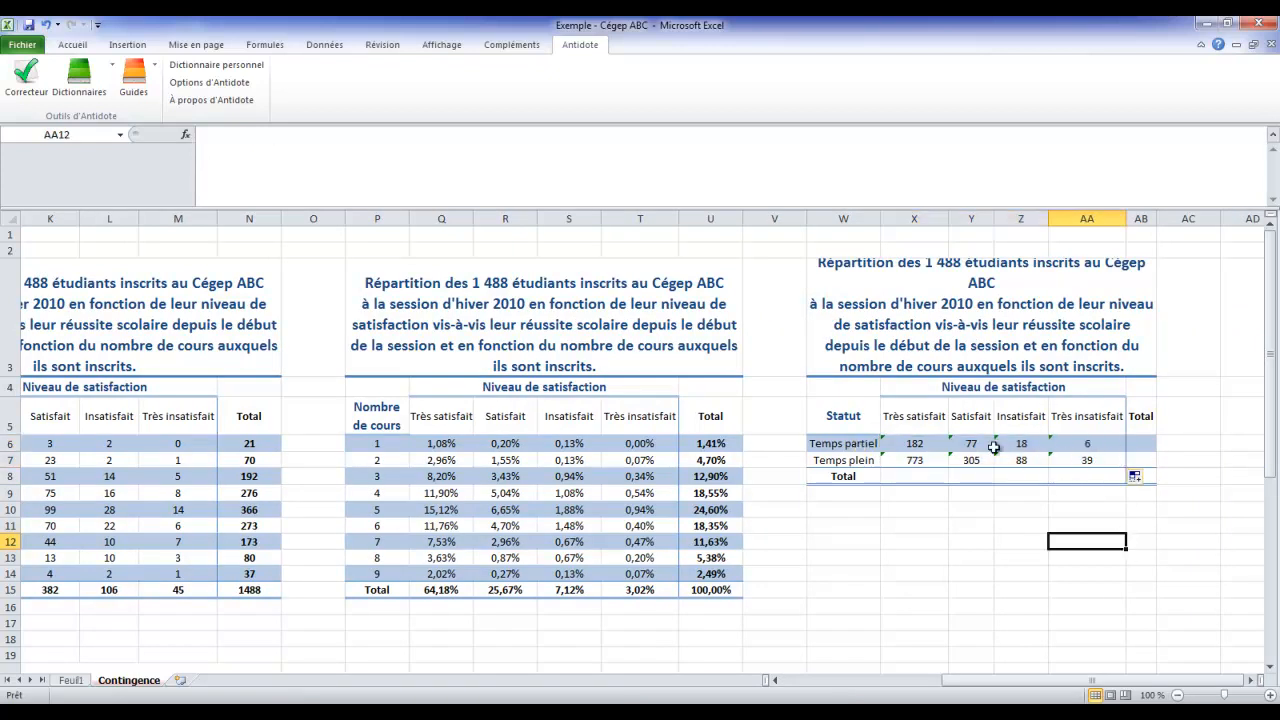
left_click(933, 479)
type("=so")
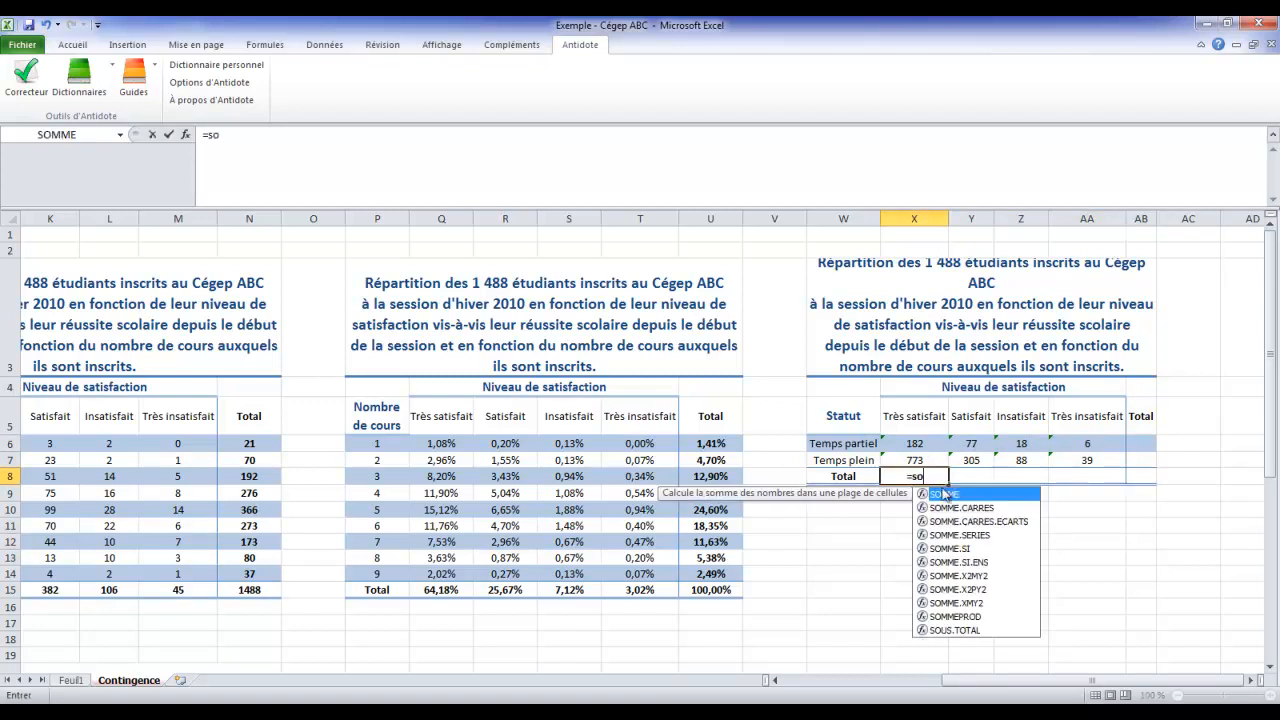
double_click(945, 494)
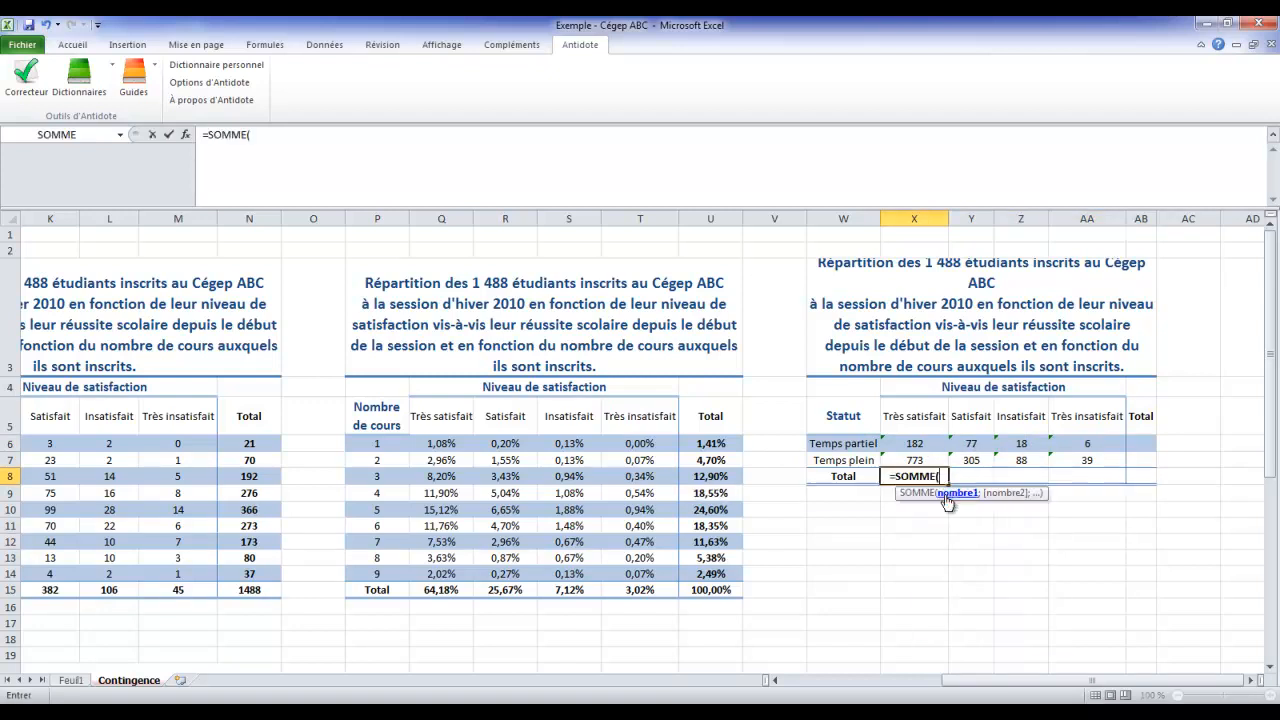
left_click_drag(904, 441, 910, 459)
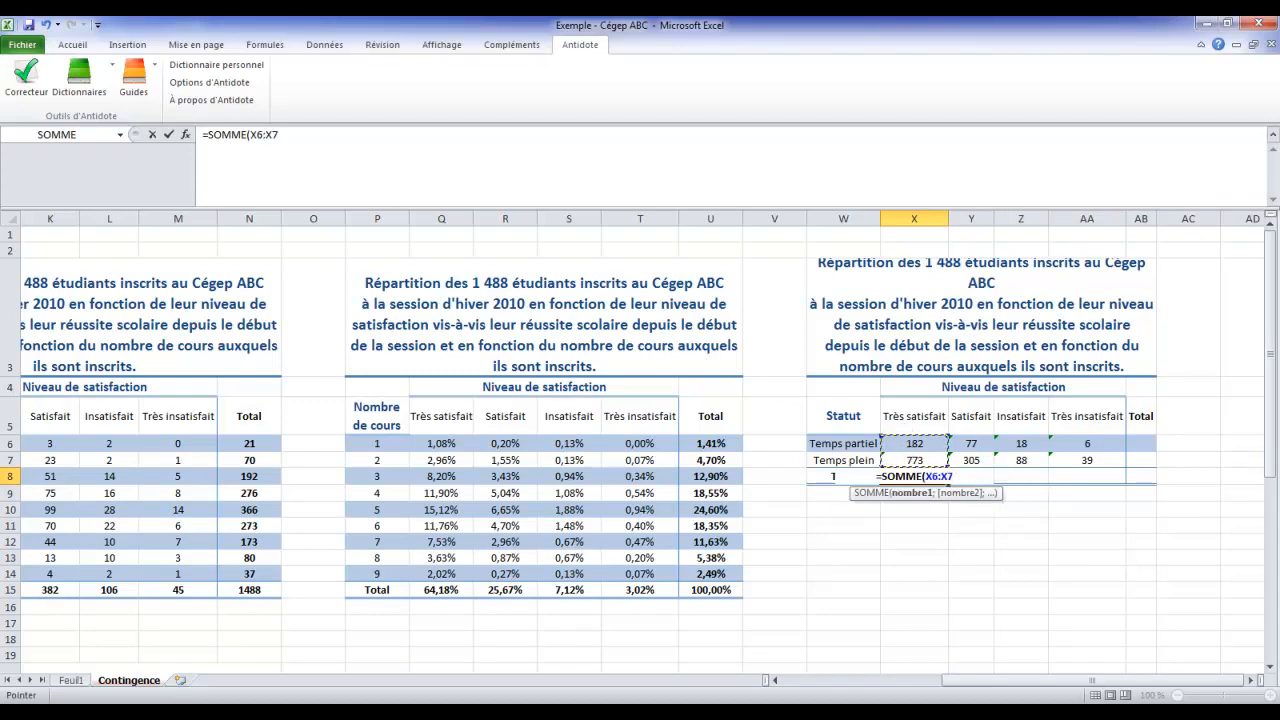
double_click(775, 681)
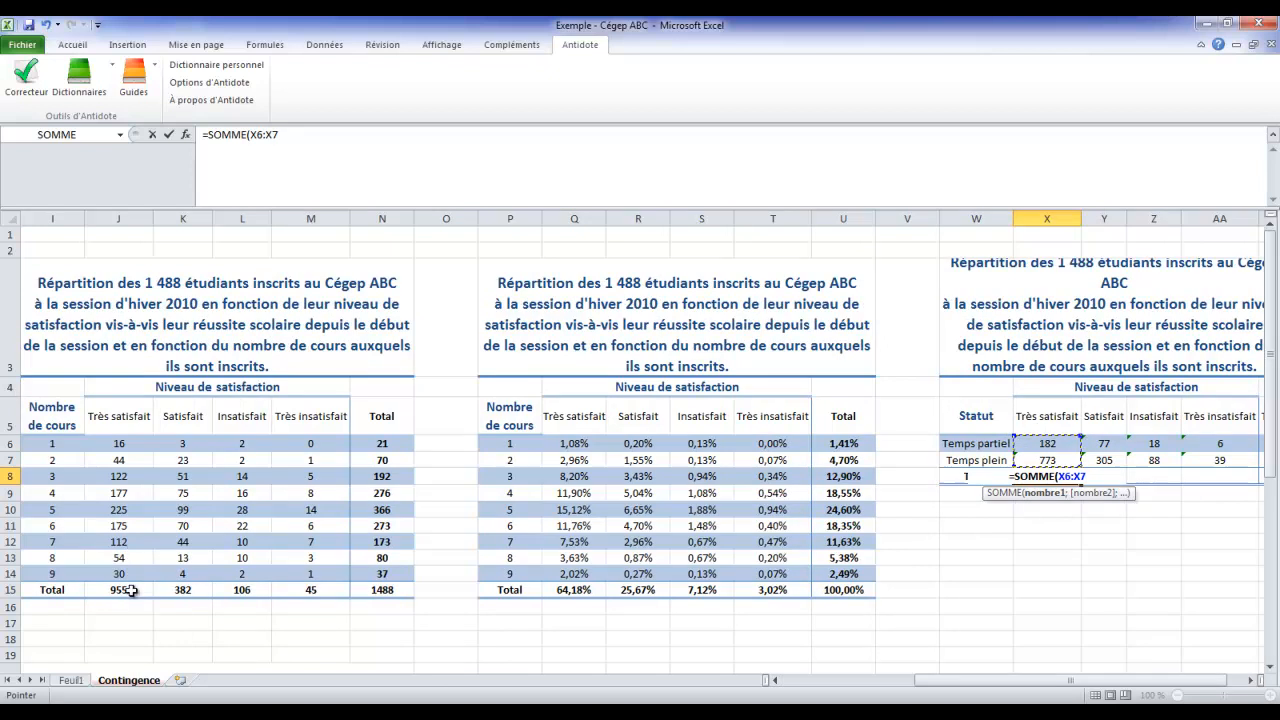
key("Return")
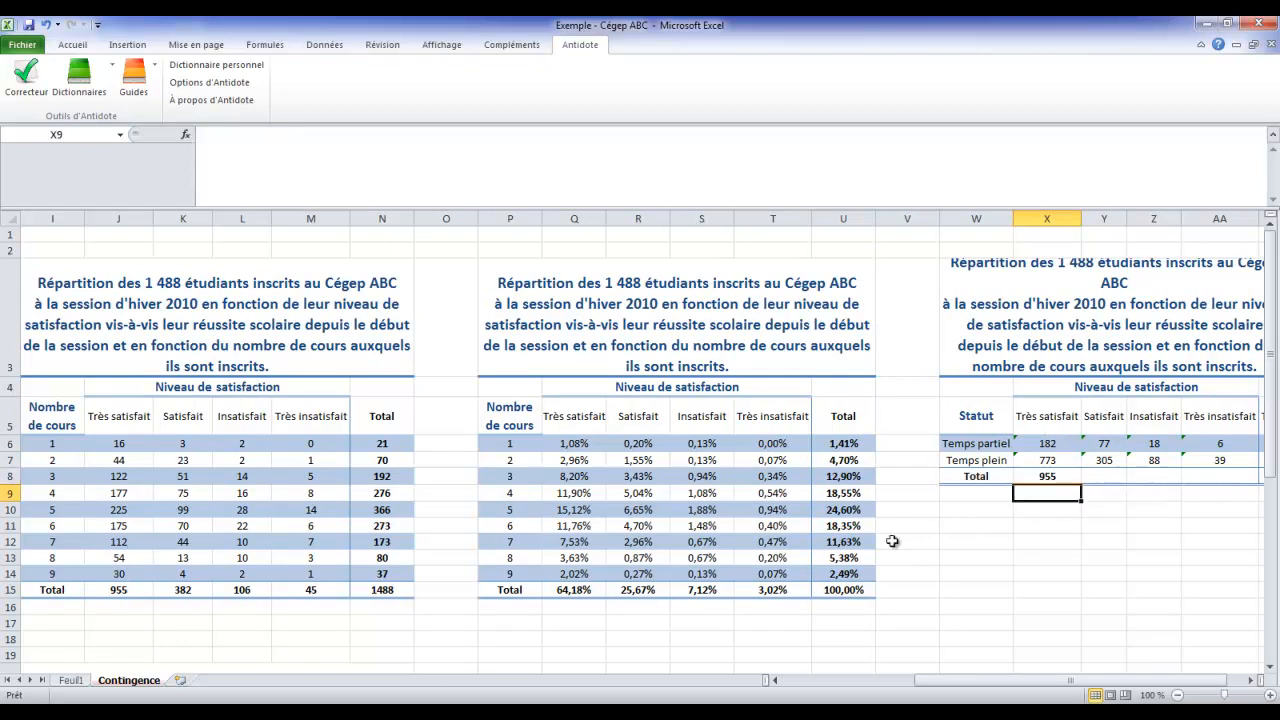
left_click(1048, 478)
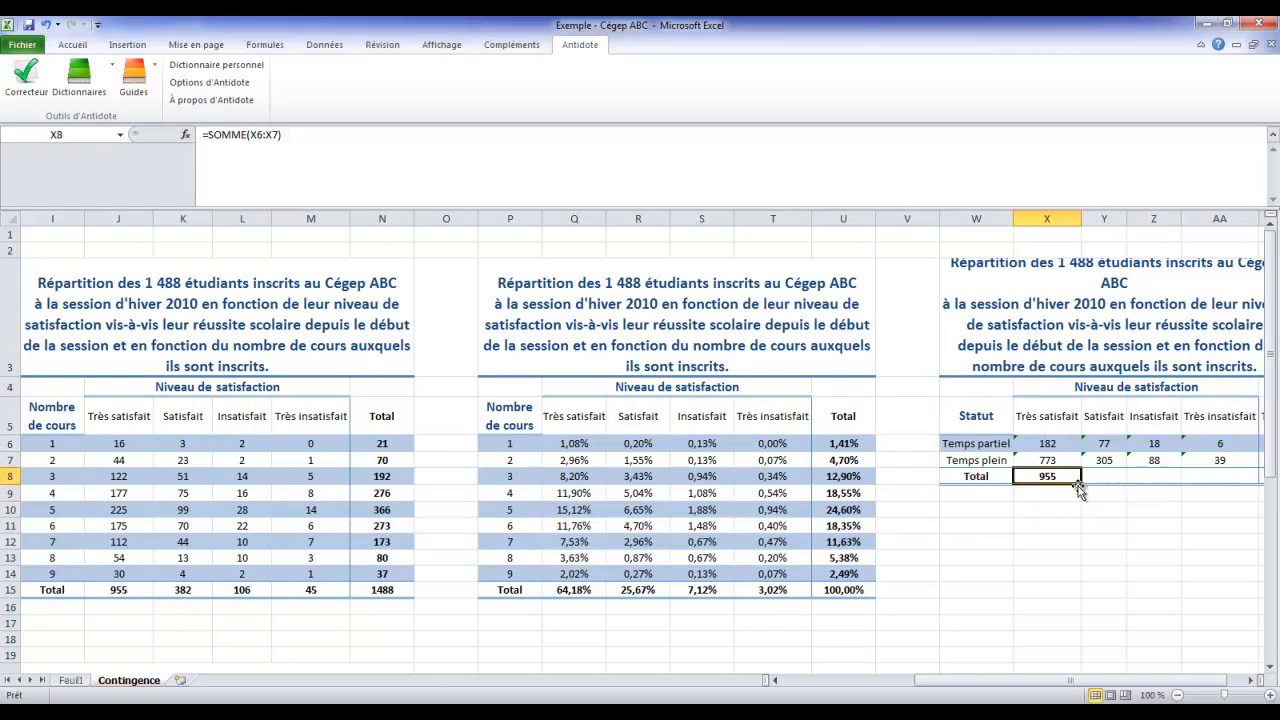
left_click_drag(1079, 486, 1237, 488)
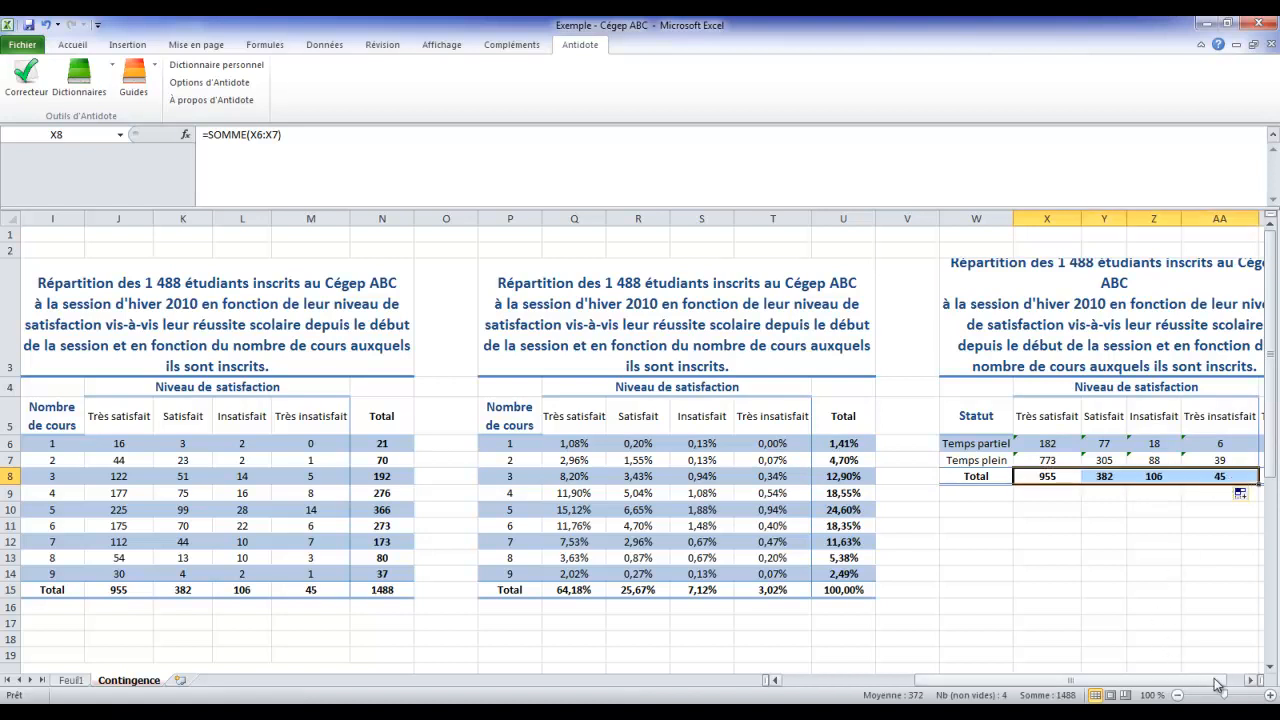
Enter =SOMME(X6:AA6) in AB6 to total the part-time students.
left_click(1247, 680)
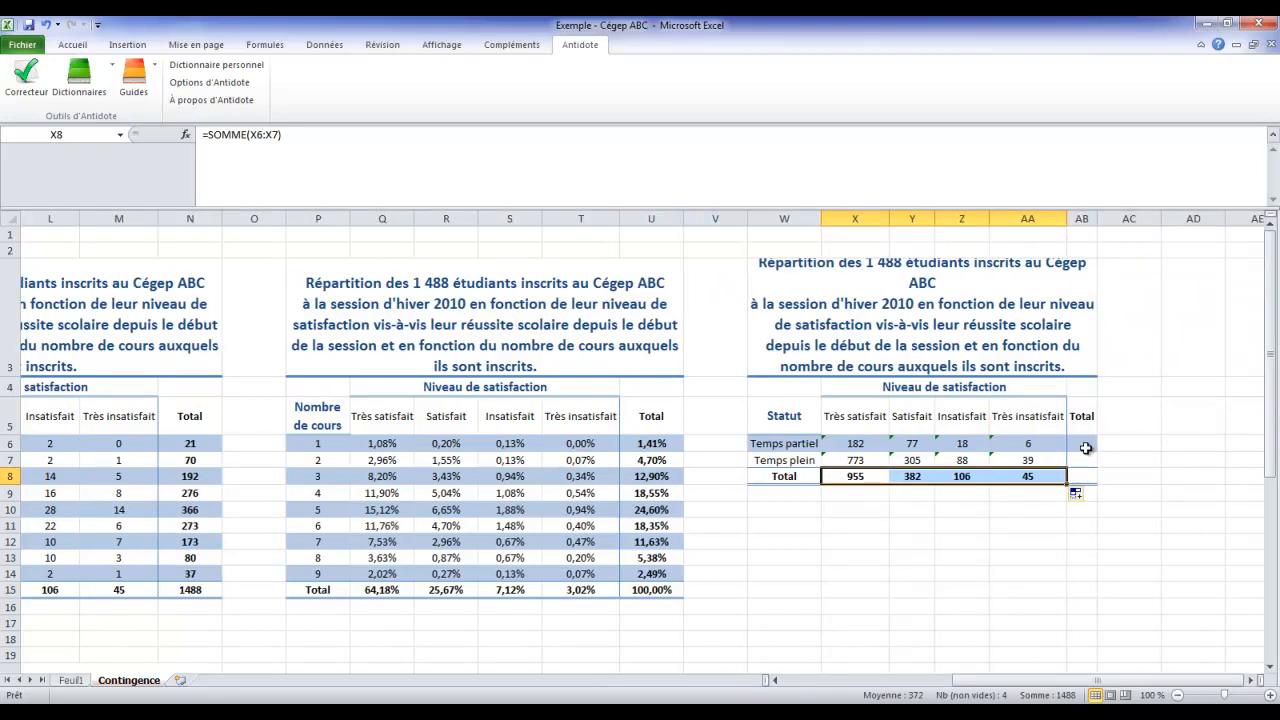
left_click(1085, 446)
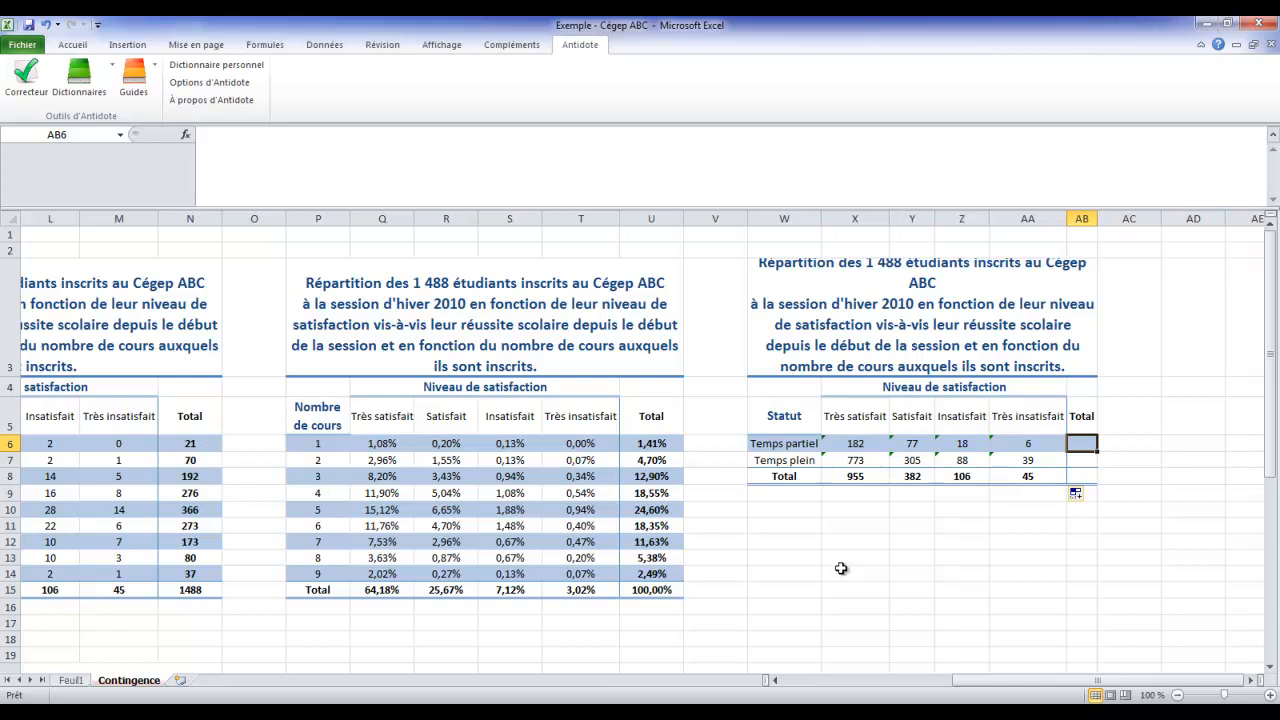
type("=so")
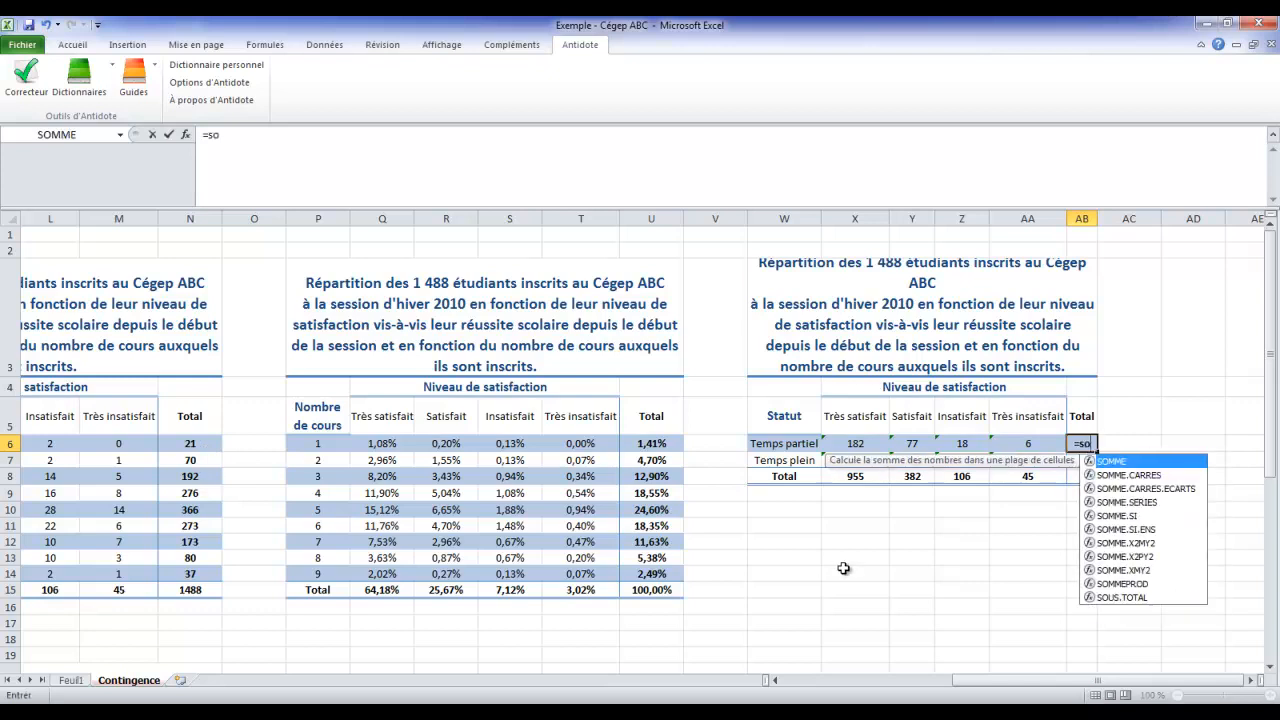
double_click(1106, 462)
left_click_drag(875, 443, 1000, 446)
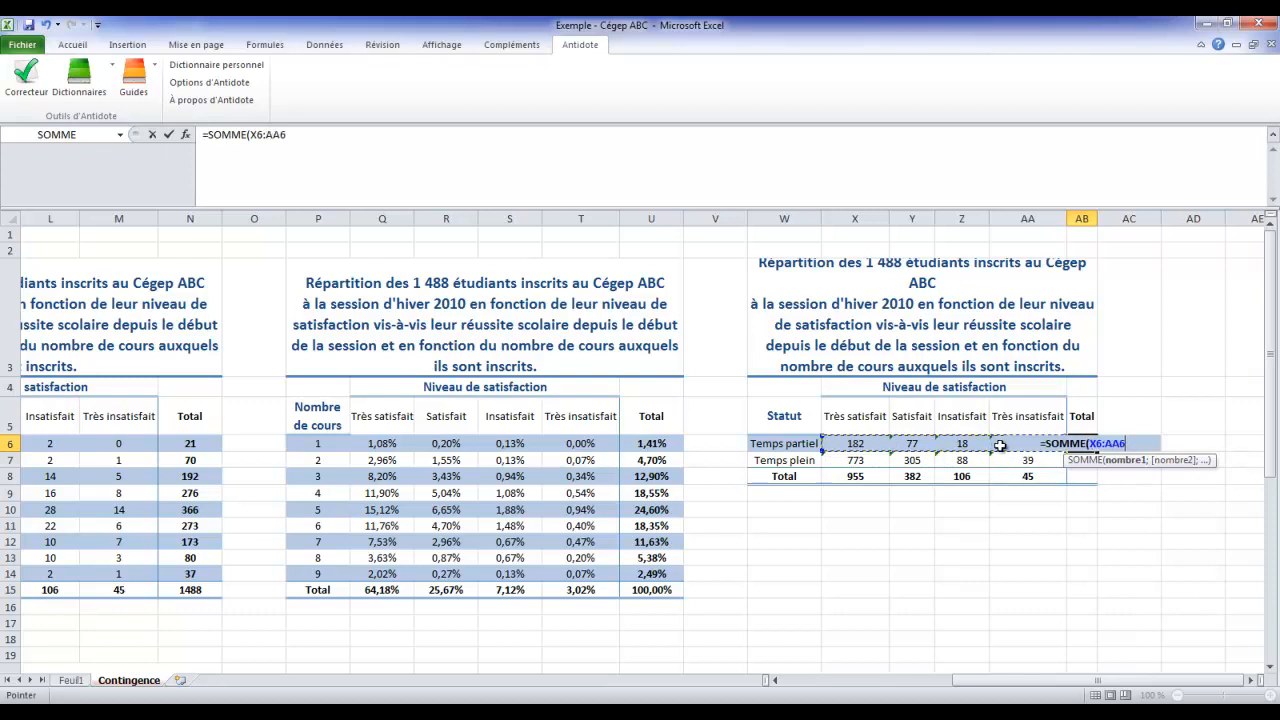
key("Return")
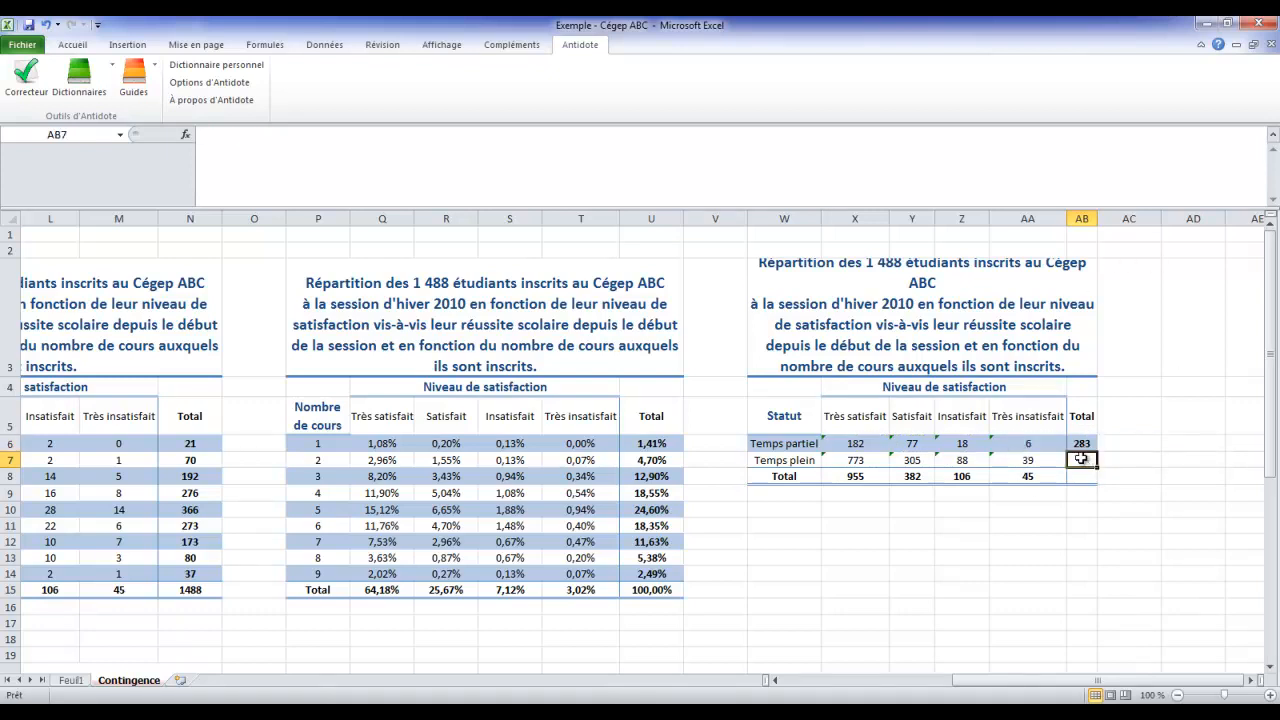
Enter =SOMME(X7:AA7) in AB7 to total the full-time students.
type("=so")
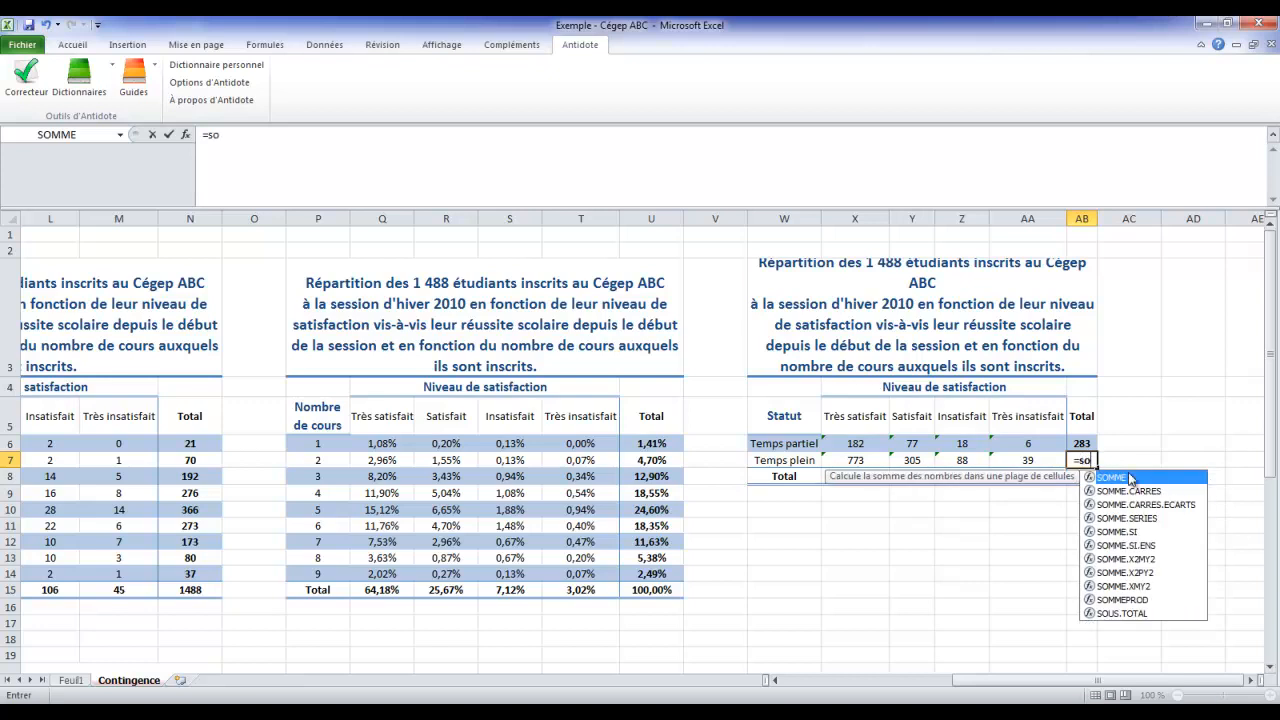
double_click(1115, 478)
left_click_drag(855, 460, 991, 460)
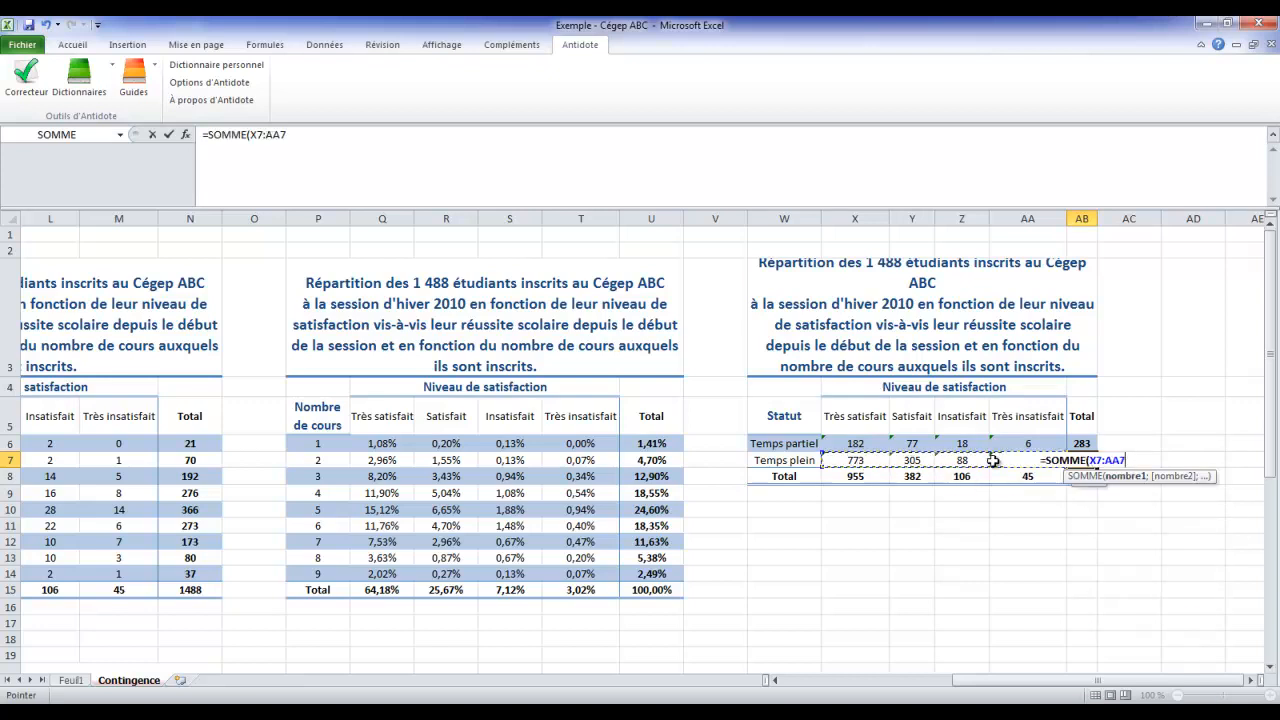
key("Return")
Enter =SOMME(AB6:AB7) in AB8 as the status table's grand total.
type("=som")
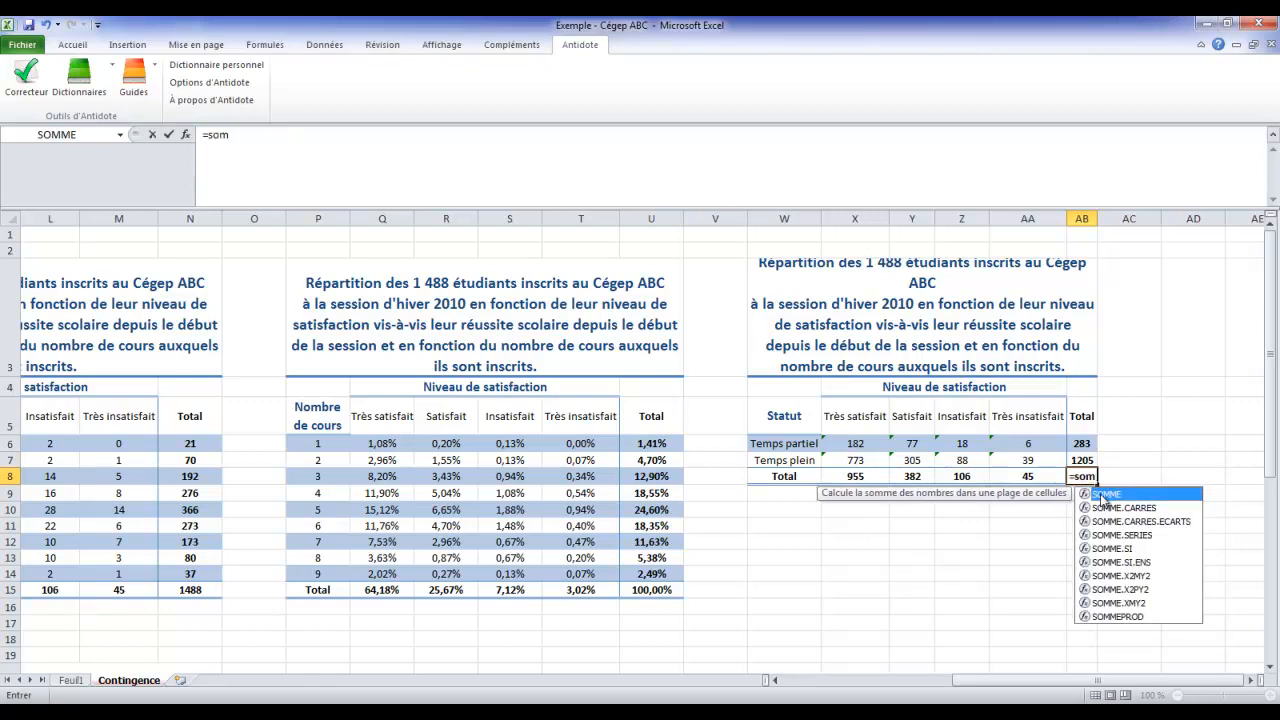
double_click(1103, 494)
left_click_drag(1085, 447, 1082, 460)
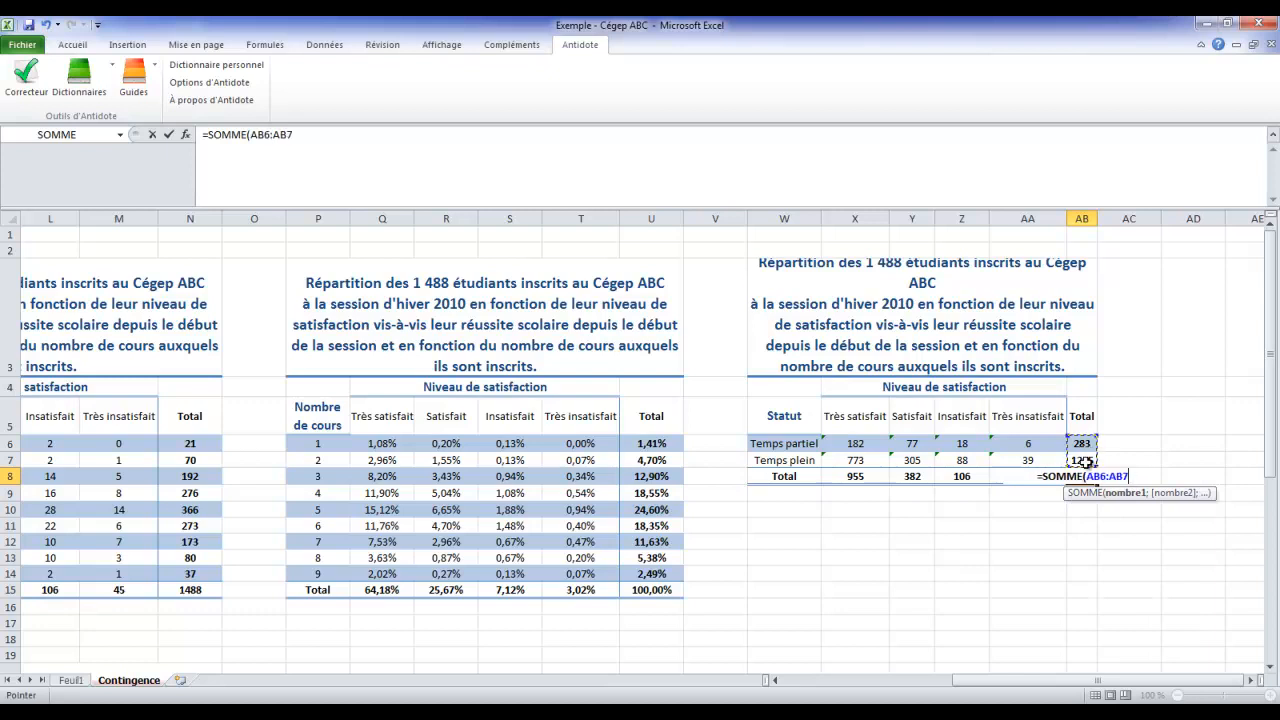
key("Return")
left_click(1040, 545)
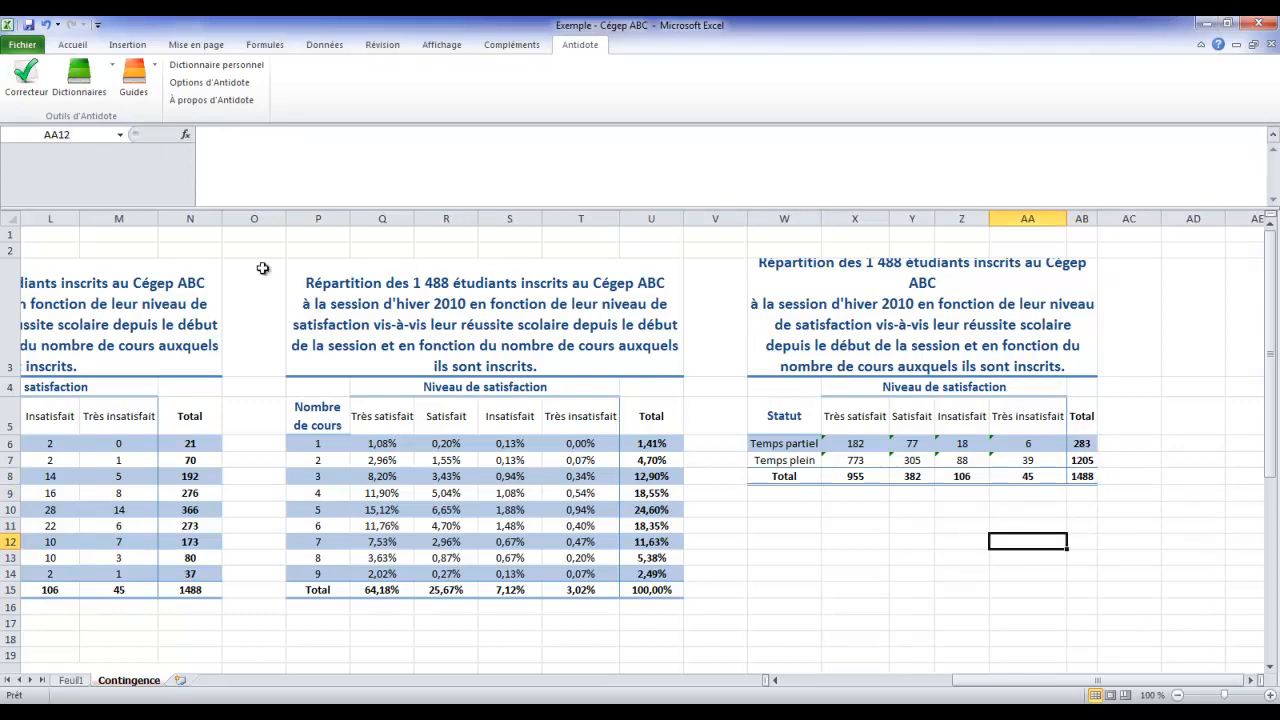
Make title row 3 slightly taller and widen column AB so the status table's title fits.
left_click_drag(15, 374, 16, 383)
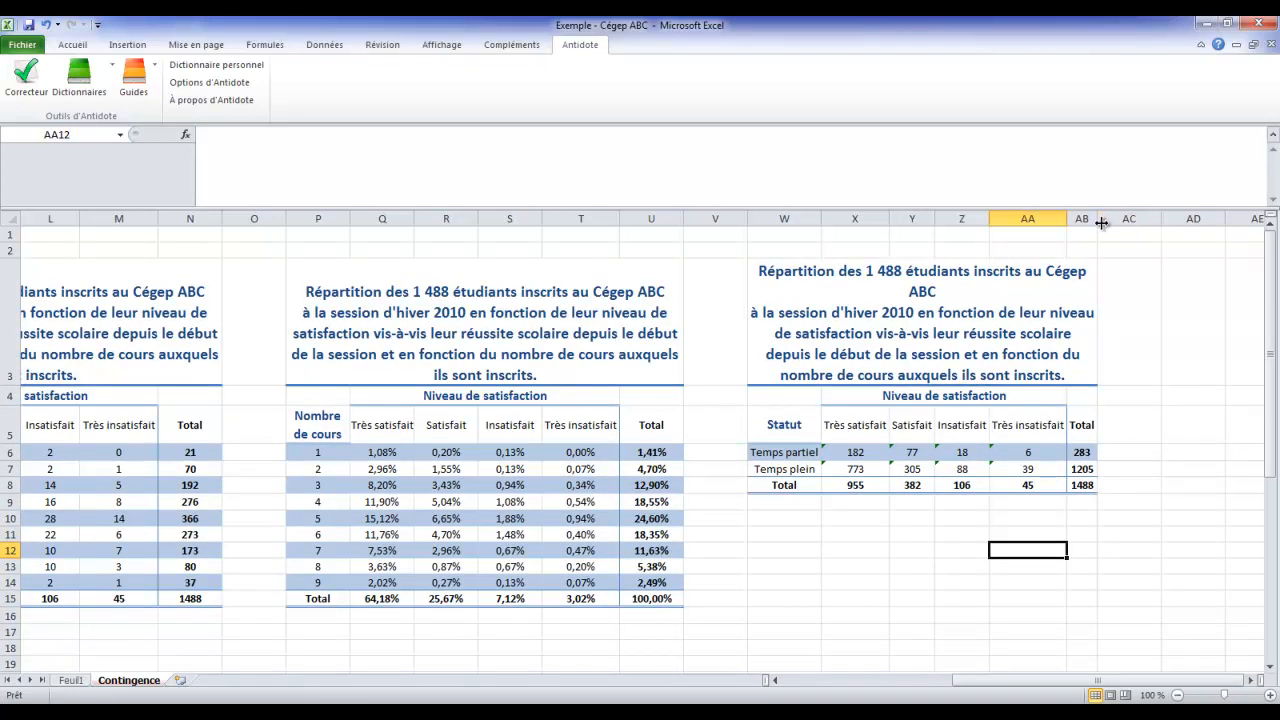
left_click_drag(1097, 218, 1116, 221)
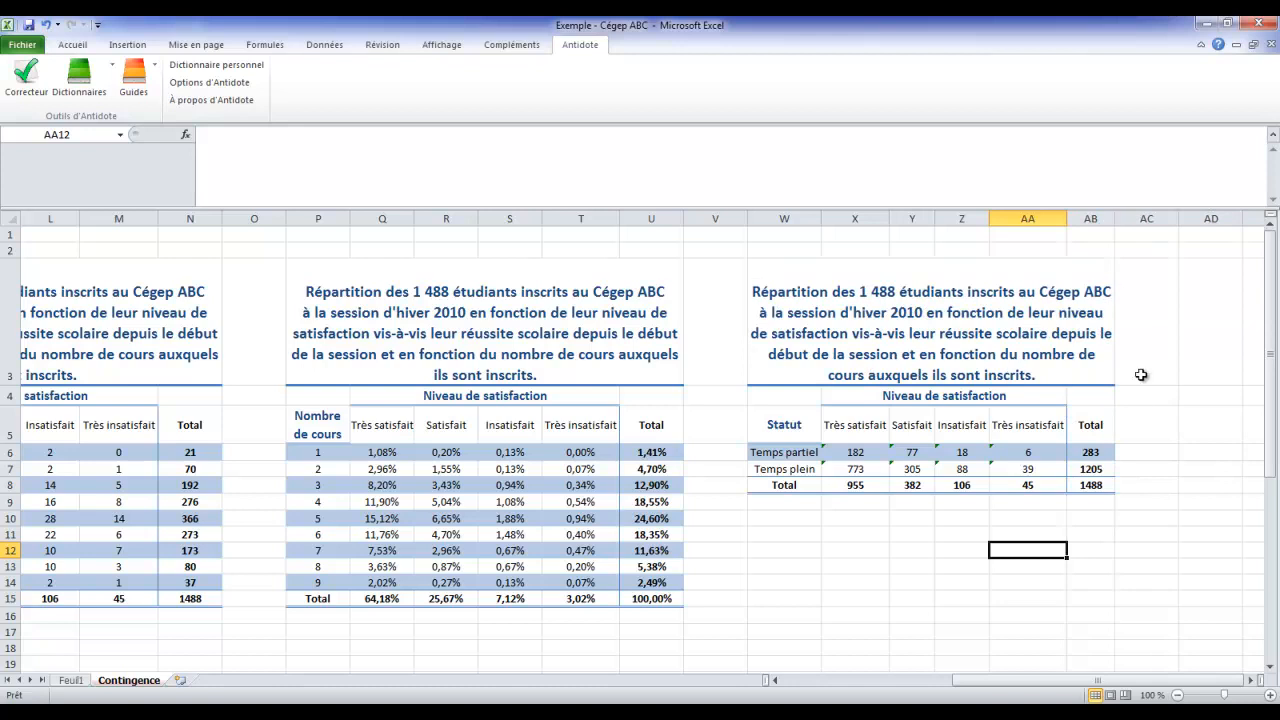
Copy the status table W3:AB8 to AD3 and clear the pasted figures in AE6:AI8.
left_click_drag(820, 340, 995, 484)
key("ctrl+c")
left_click(1250, 680)
left_click(1256, 686)
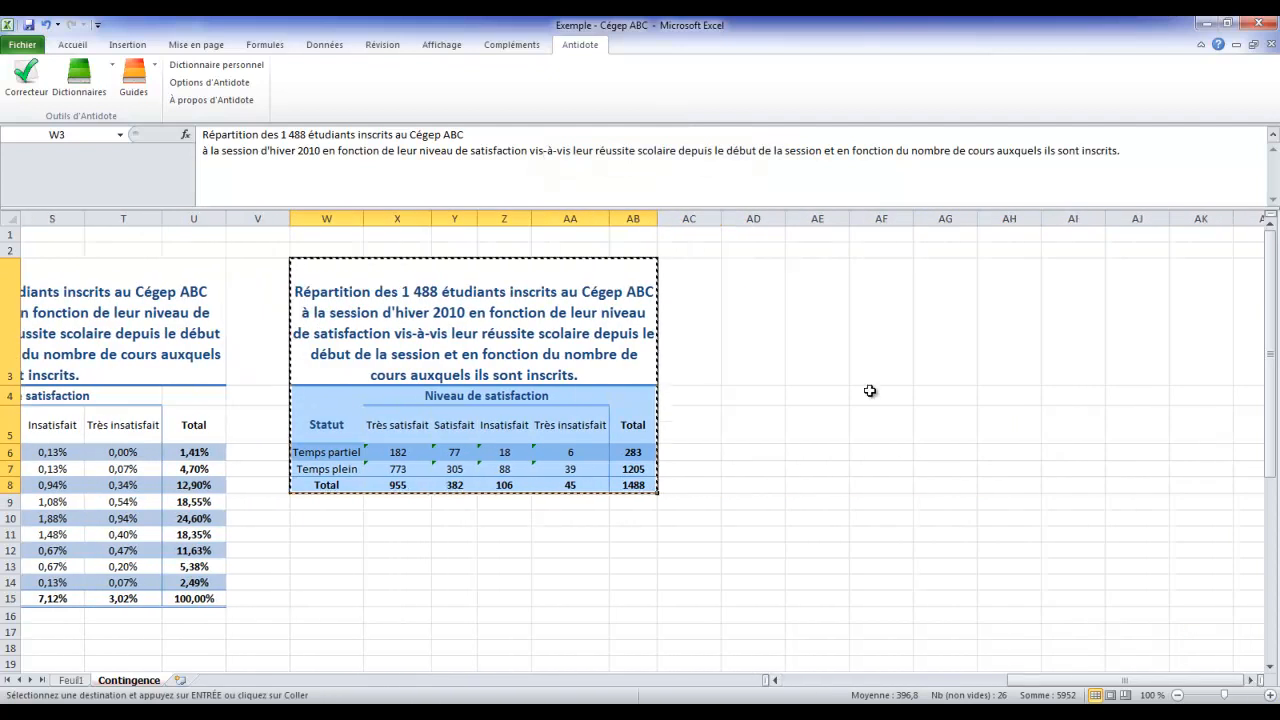
left_click(767, 349)
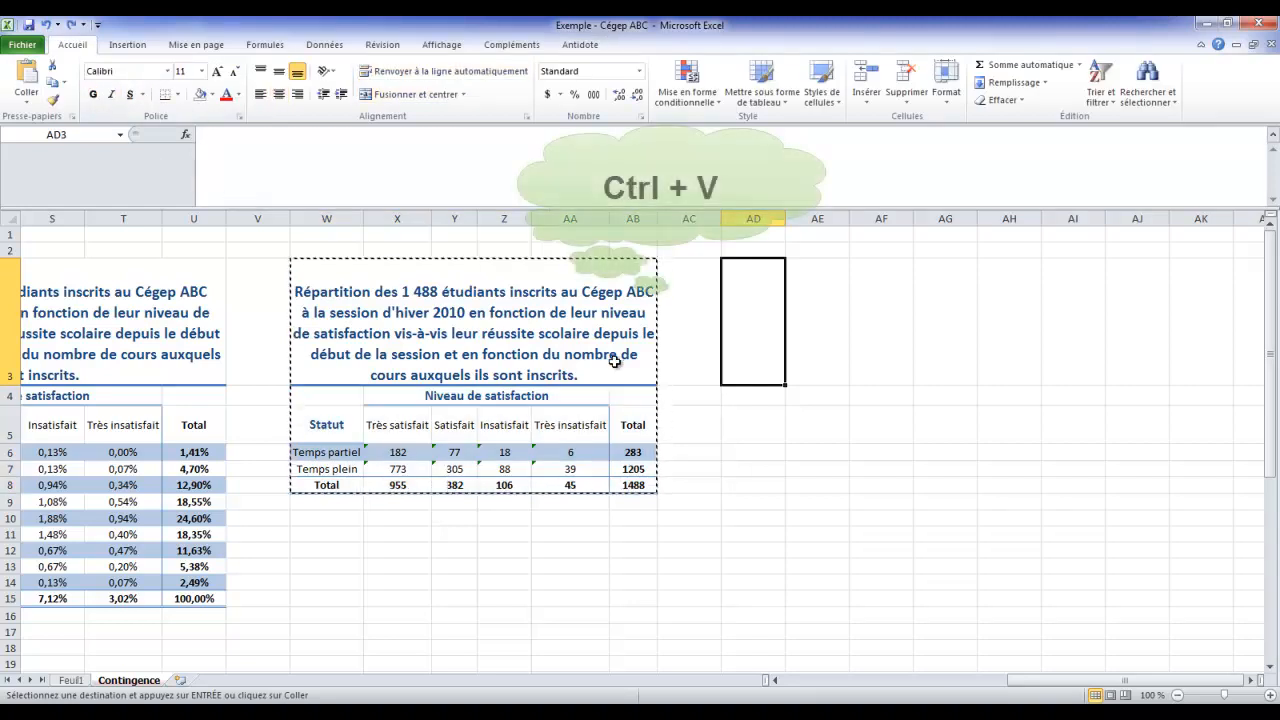
key("ctrl+v")
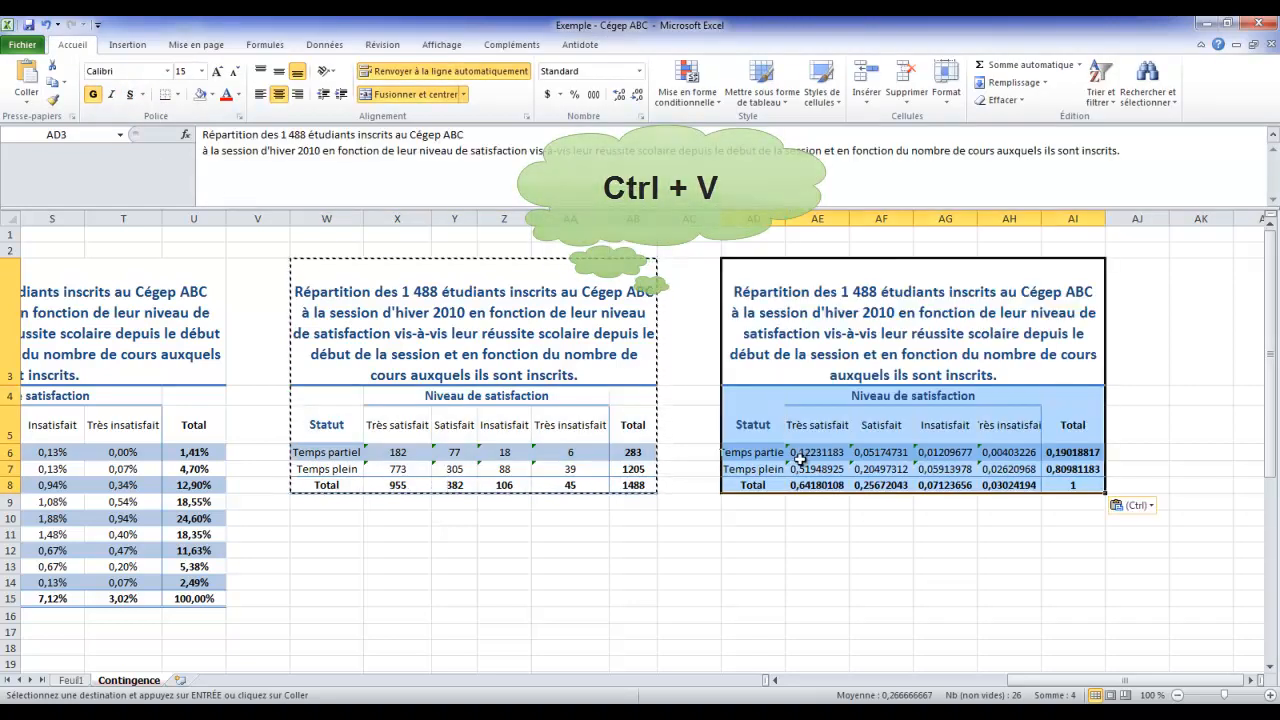
left_click_drag(791, 450, 1052, 488)
key("Delete")
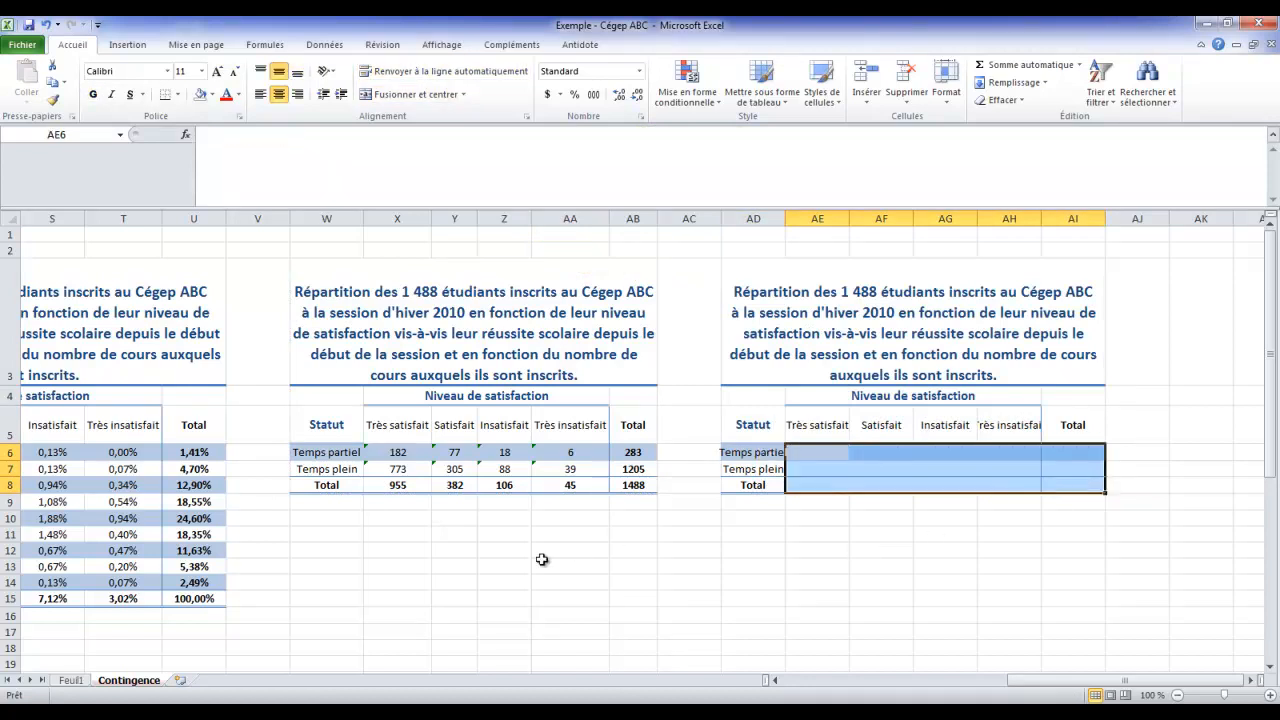
Copy the Total row X8:AB8 into AE8:AI8 of the new table as values only.
left_click_drag(379, 486, 635, 487)
key("ctrl+c")
left_click_drag(820, 486, 1090, 486)
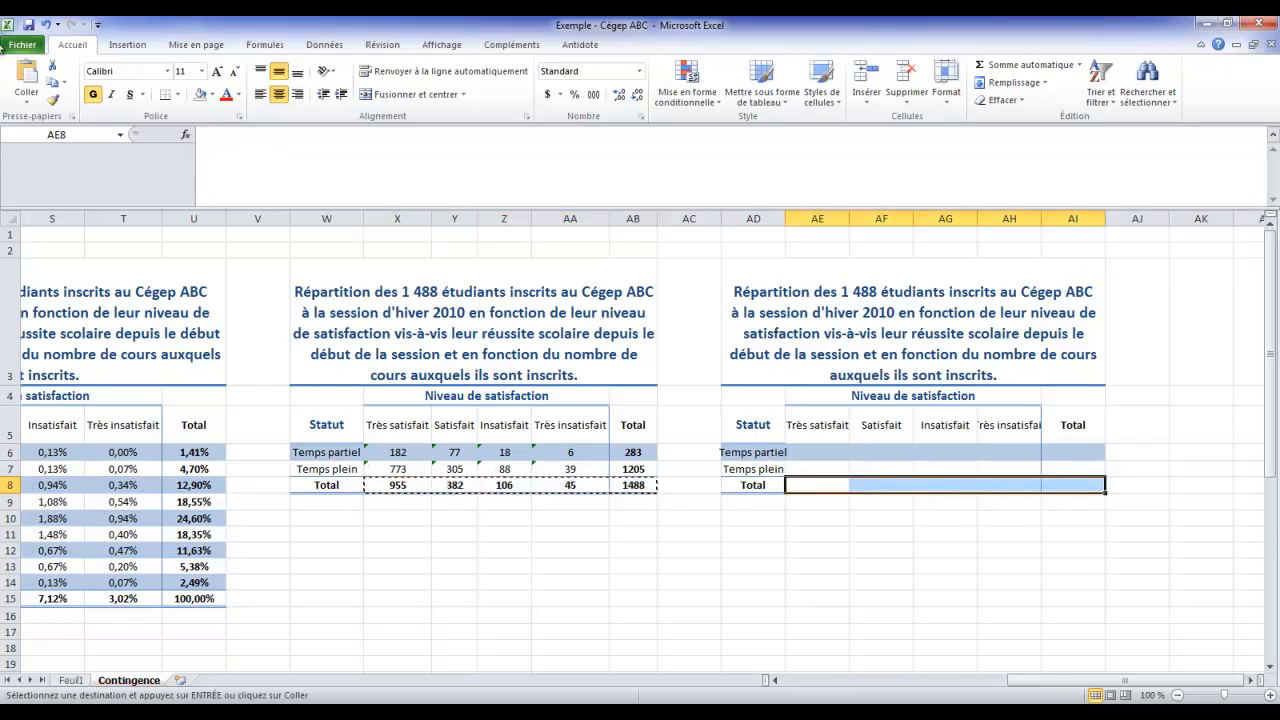
left_click(25, 104)
left_click(19, 199)
Copy the row totals AB6:AB7 into AI6:AI7 of the new table as values only.
left_click_drag(645, 450, 643, 468)
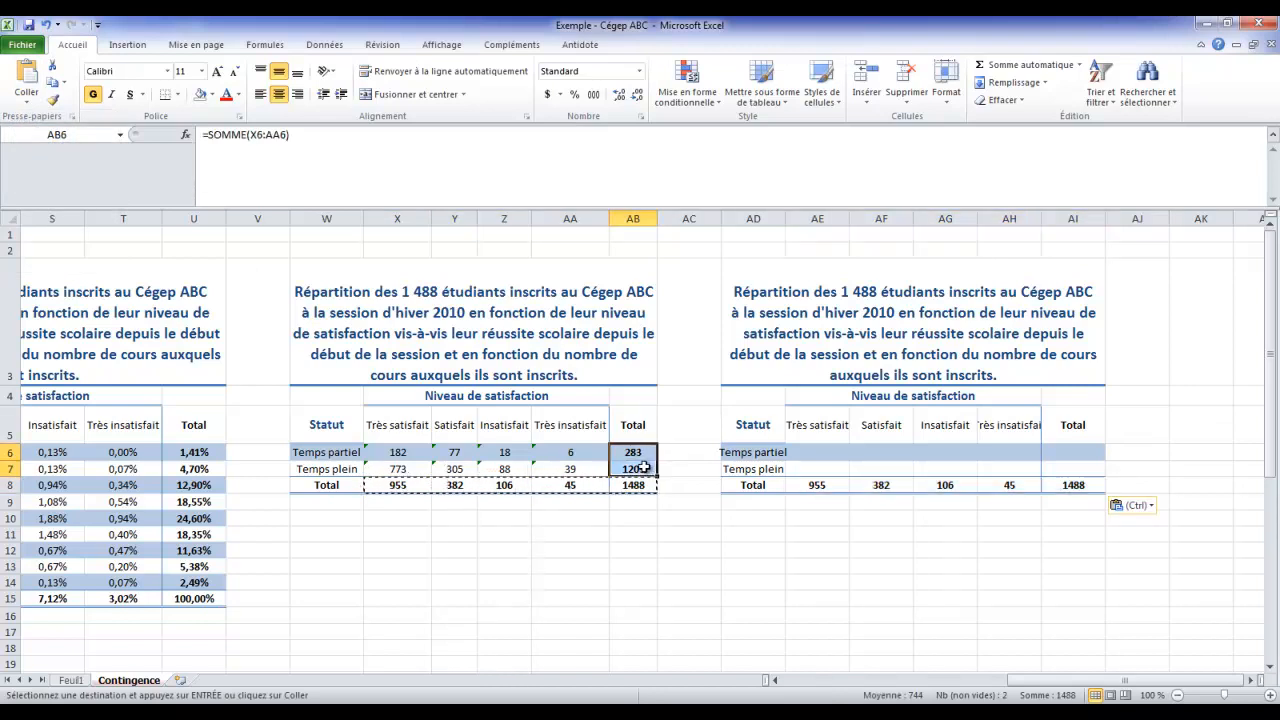
key("ctrl+c")
left_click_drag(1071, 451, 1071, 466)
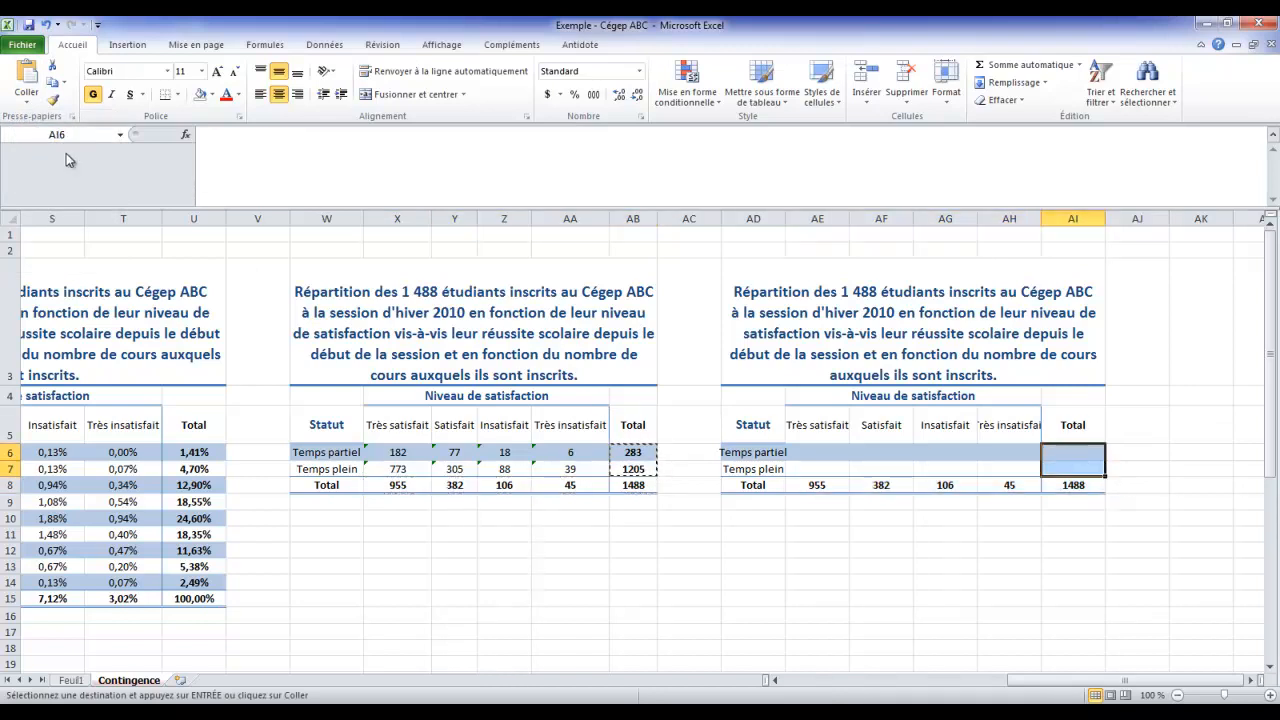
left_click(26, 101)
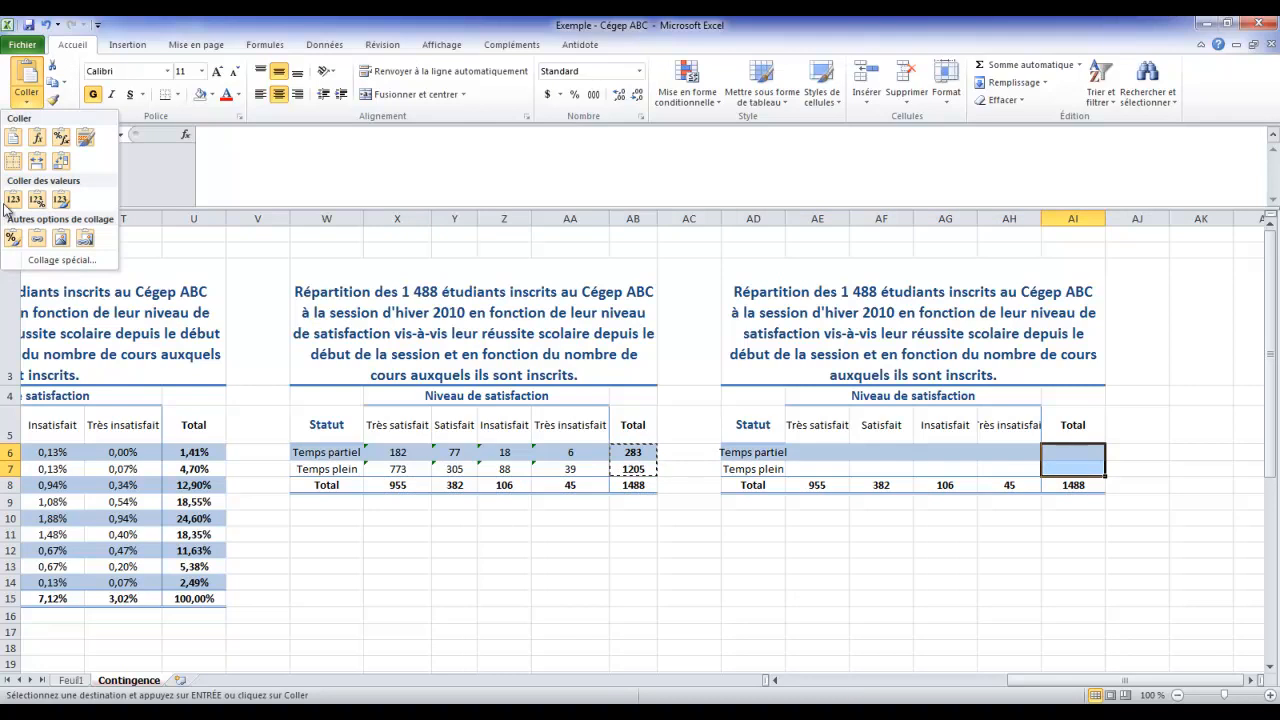
left_click(18, 209)
Widen column AD, fit columns AE to AH to their contents, and widen column AI for the new table.
left_click_drag(785, 221, 795, 221)
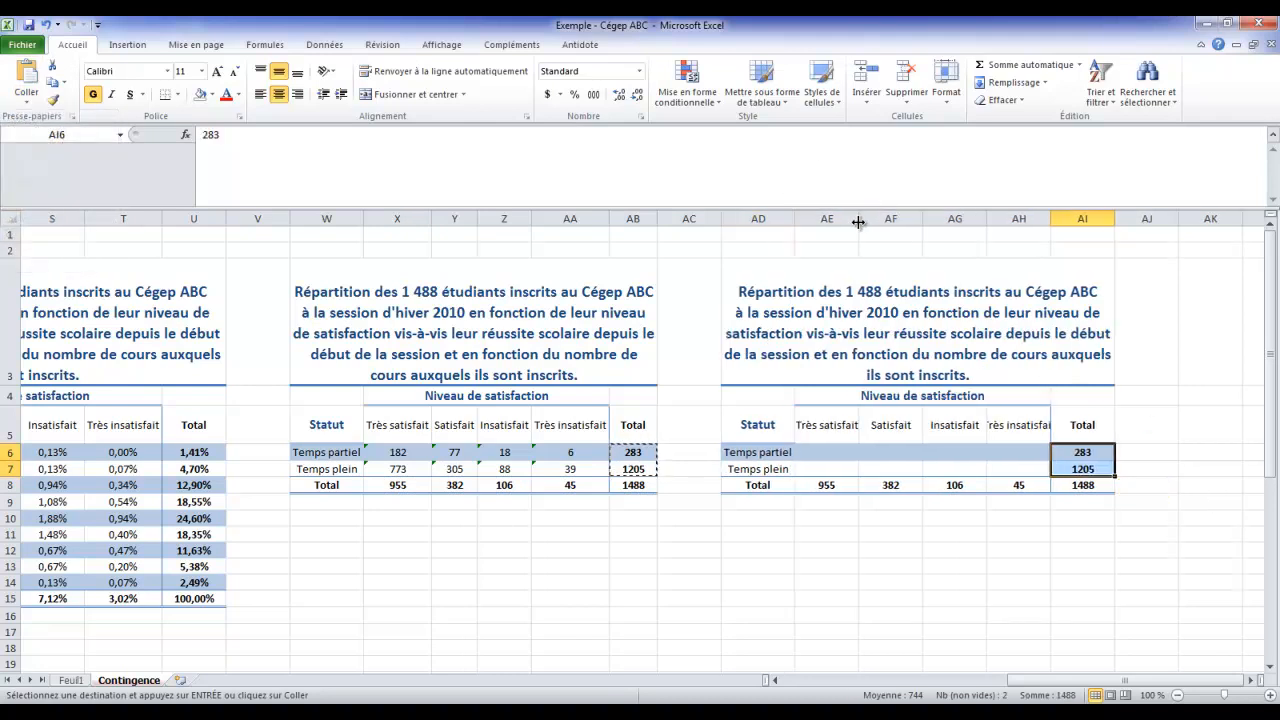
double_click(857, 221)
double_click(926, 218)
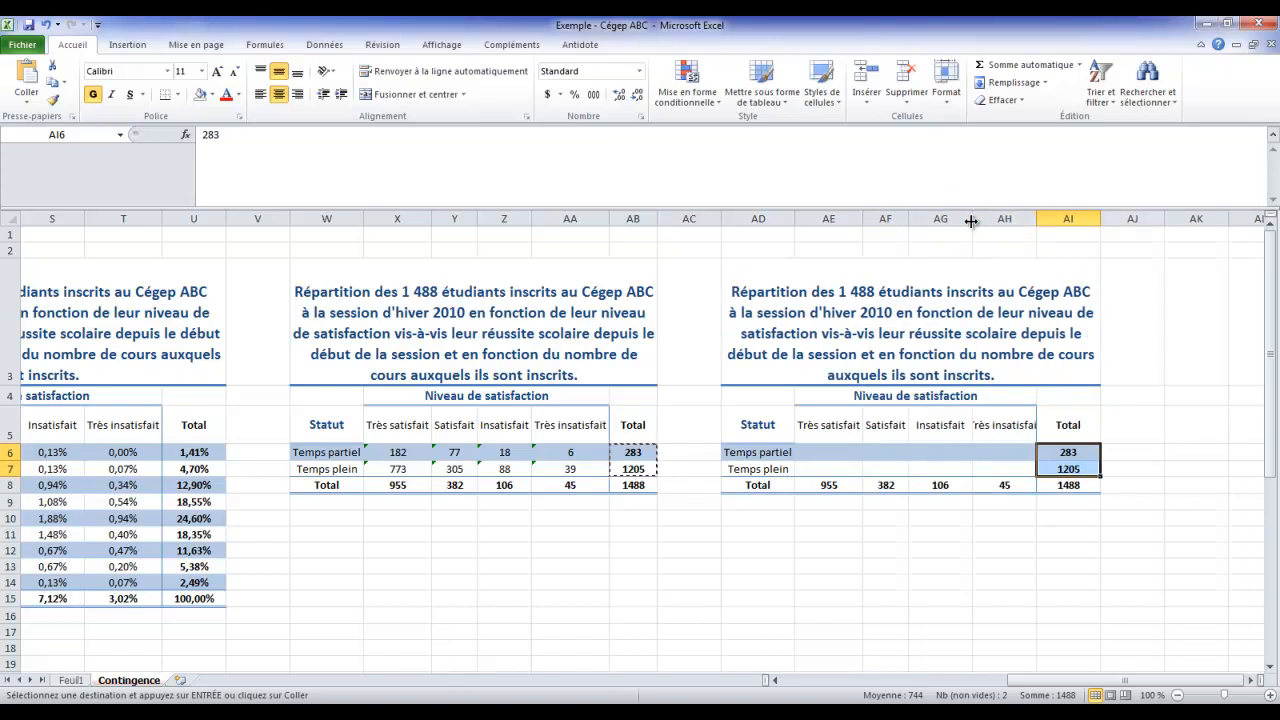
double_click(972, 218)
double_click(1027, 218)
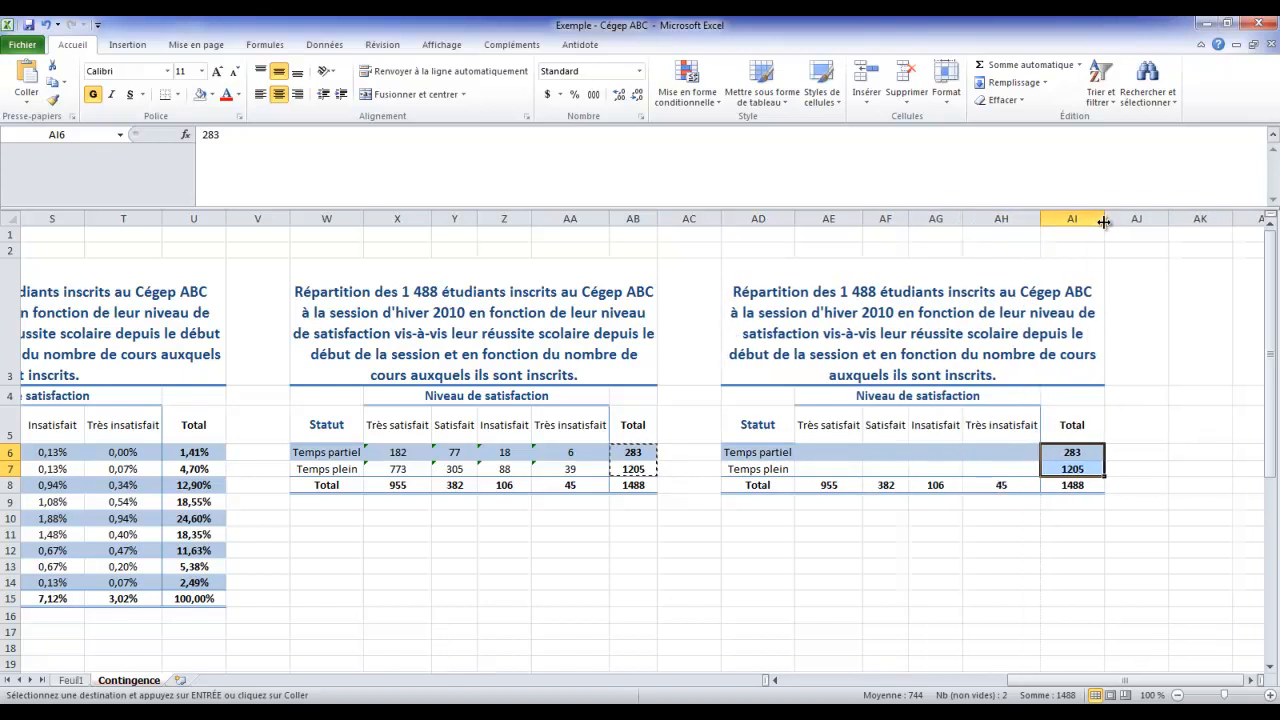
double_click(1105, 218)
left_click_drag(1071, 218, 1131, 218)
Add "(fréquences espérées)" before the final period of the new table's title in AD3.
left_click(1052, 360)
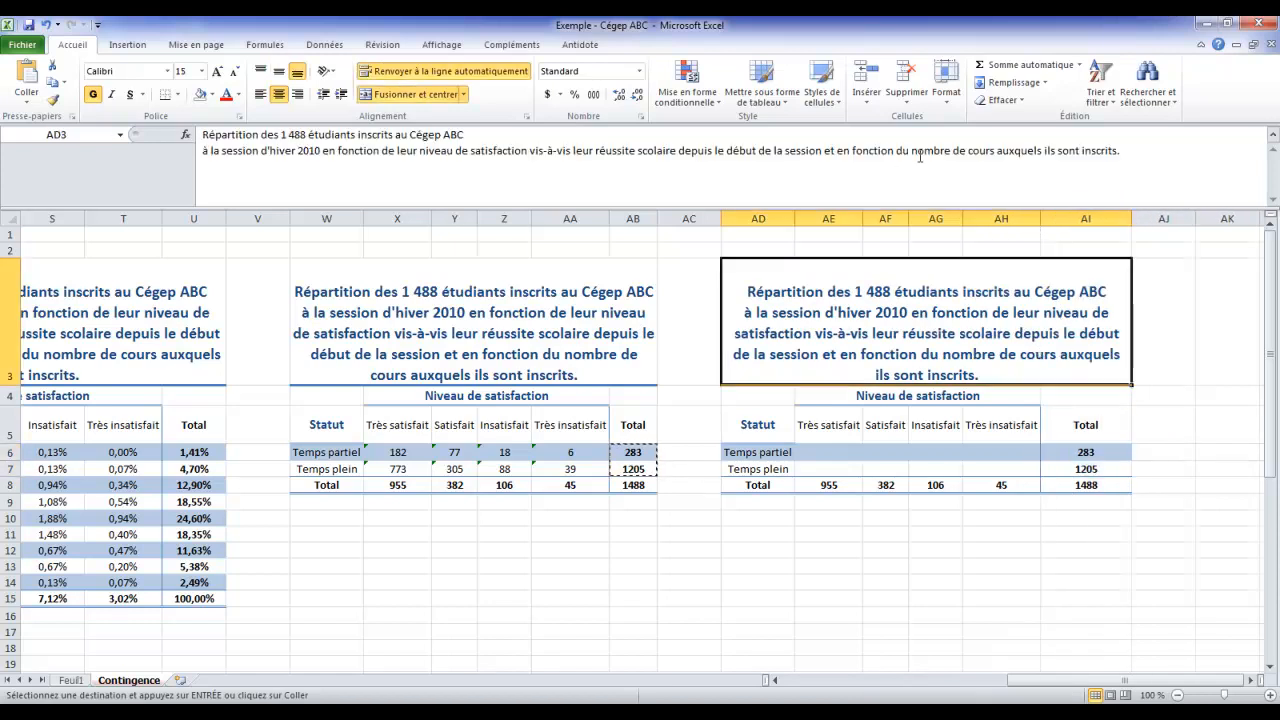
left_click(1114, 150)
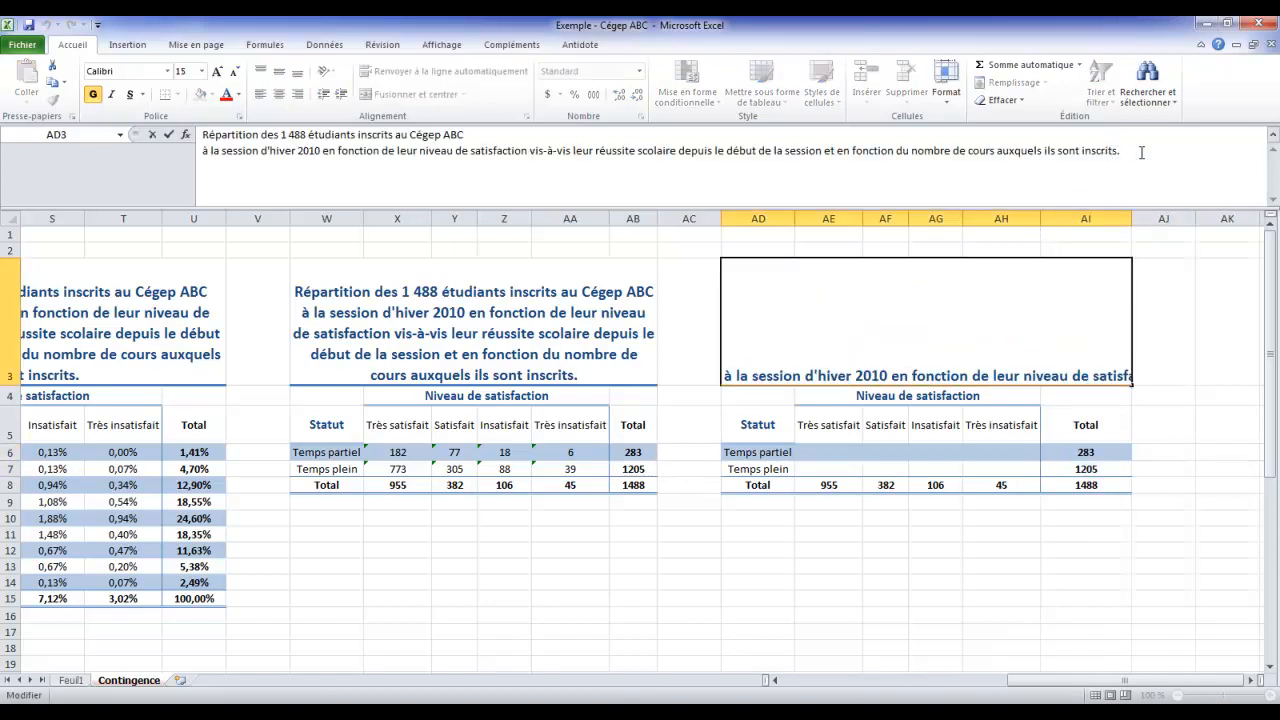
type("(fréquences espérées")
Build the expected-frequency formula =AE8*AI6/AI8 in cell AE6.
left_click(829, 452)
type("=")
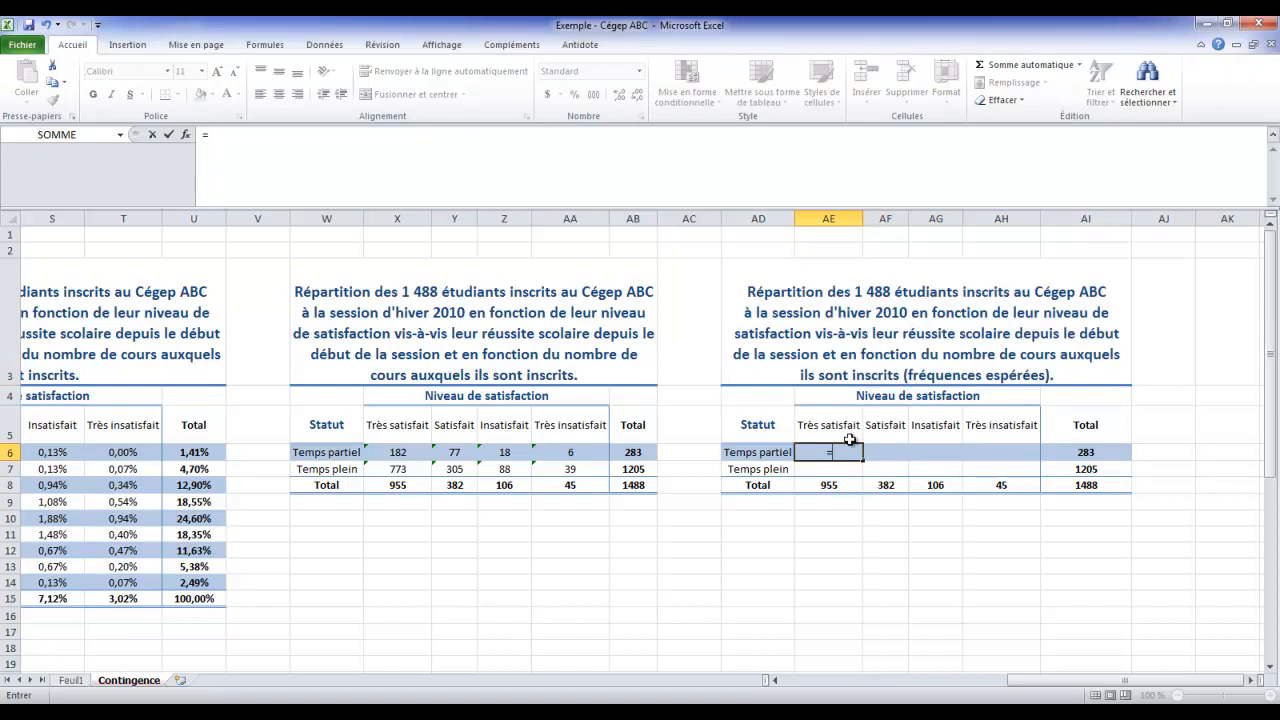
left_click(829, 485)
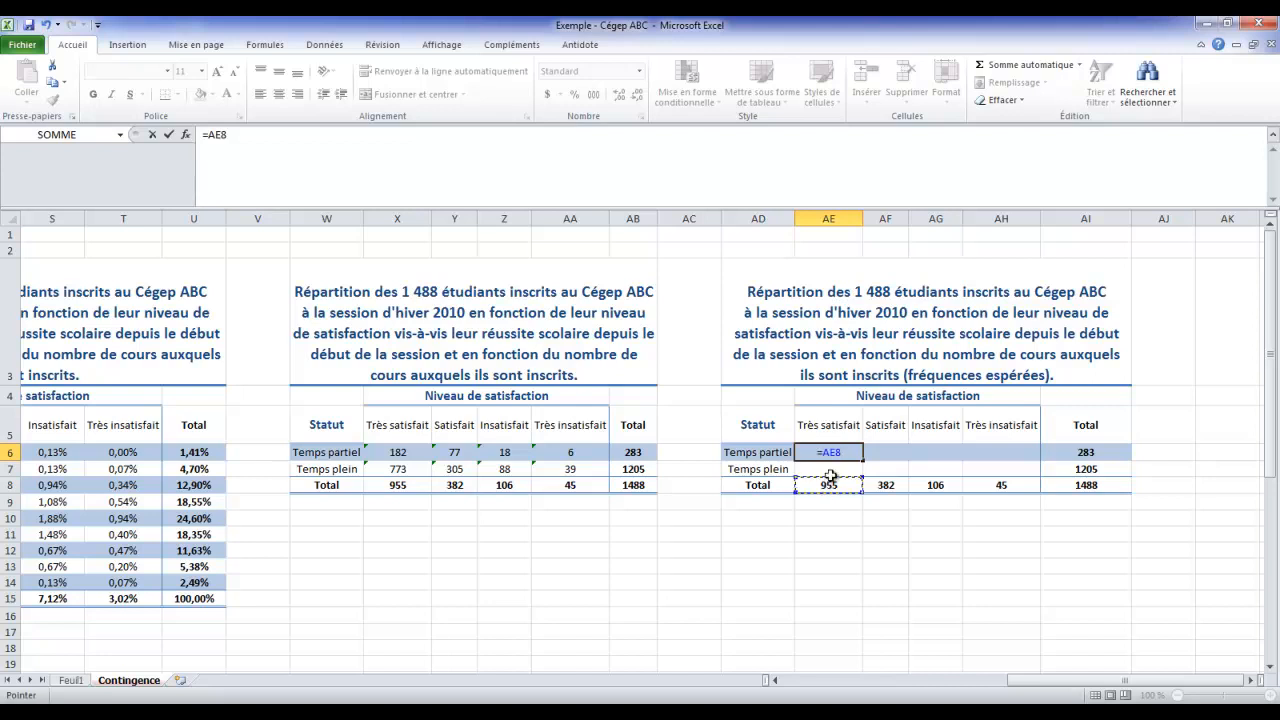
type("*")
left_click(1058, 452)
type("/")
left_click(1062, 485)
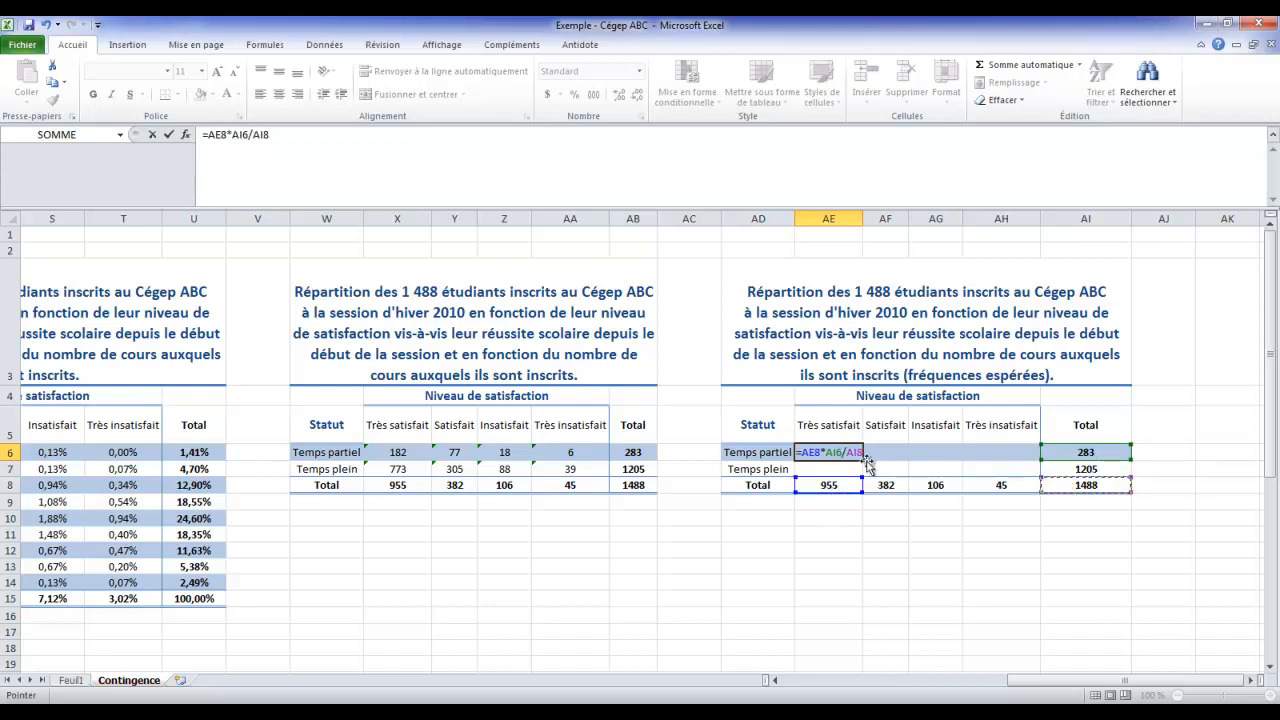
Anchor the references in AE6 so the formula reads =AE$8*$AI6/$AI$8, and validate it.
left_click(259, 134)
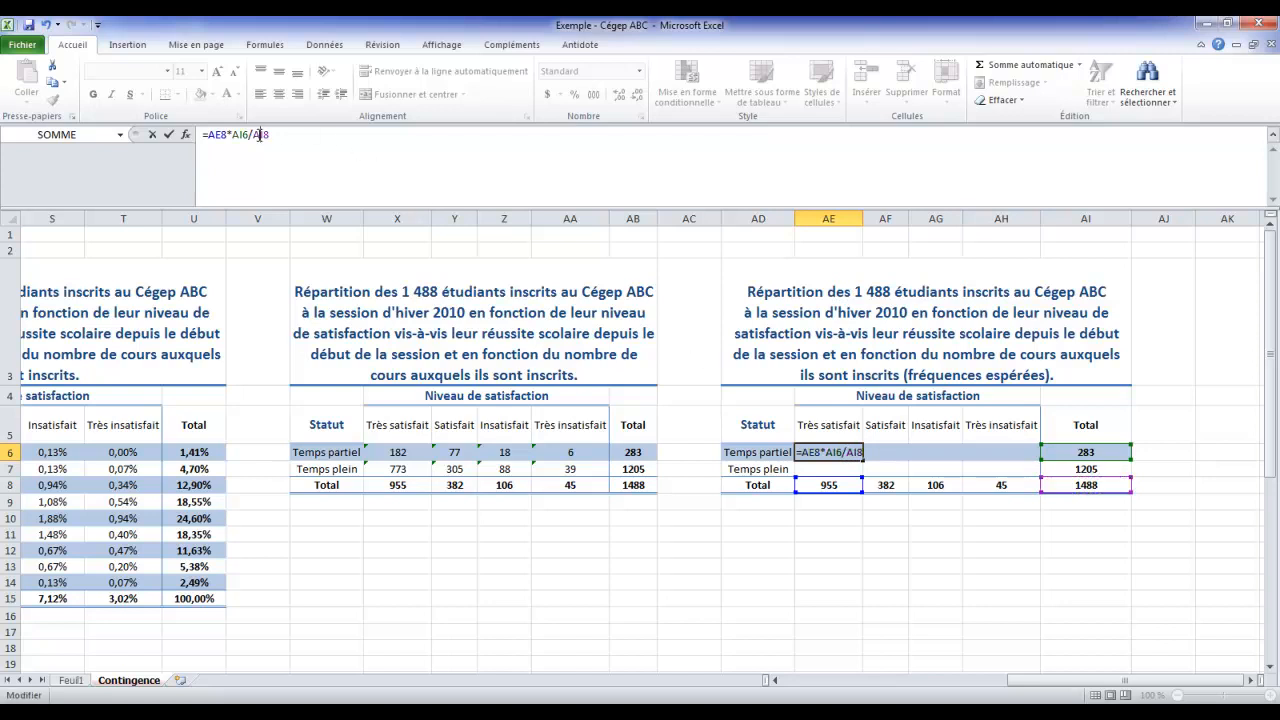
key("F4")
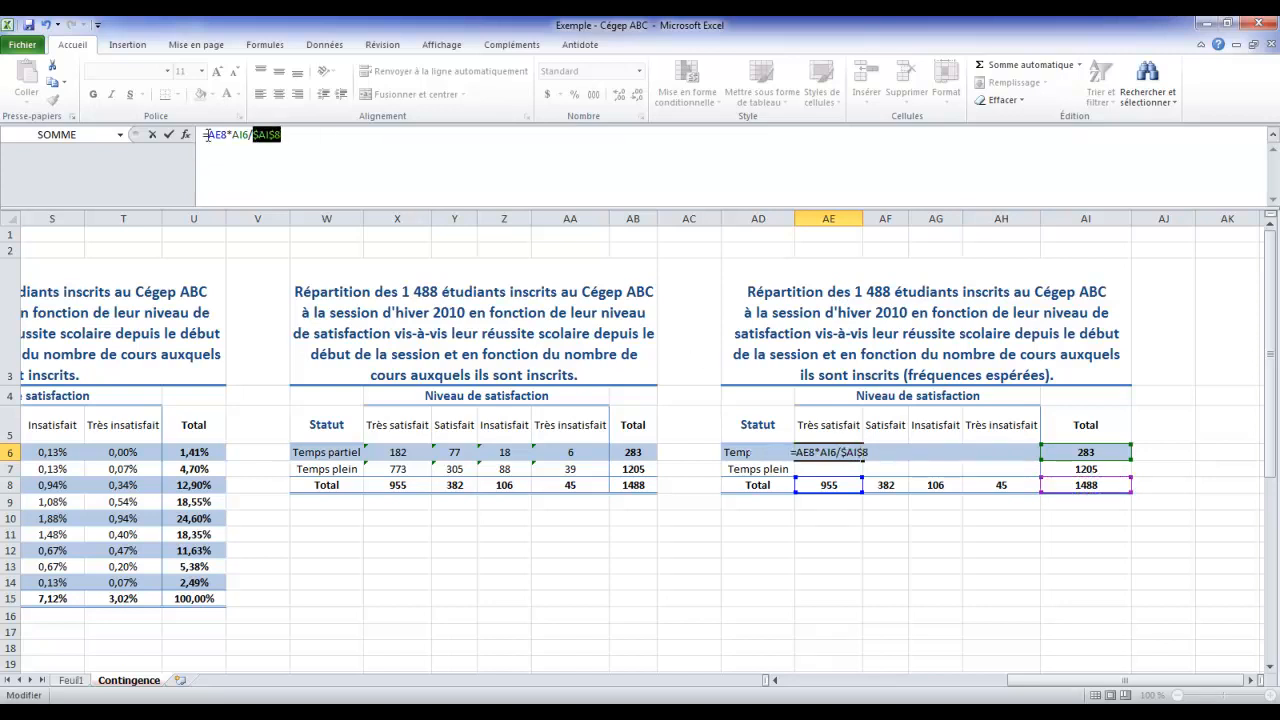
left_click(220, 137)
type("$")
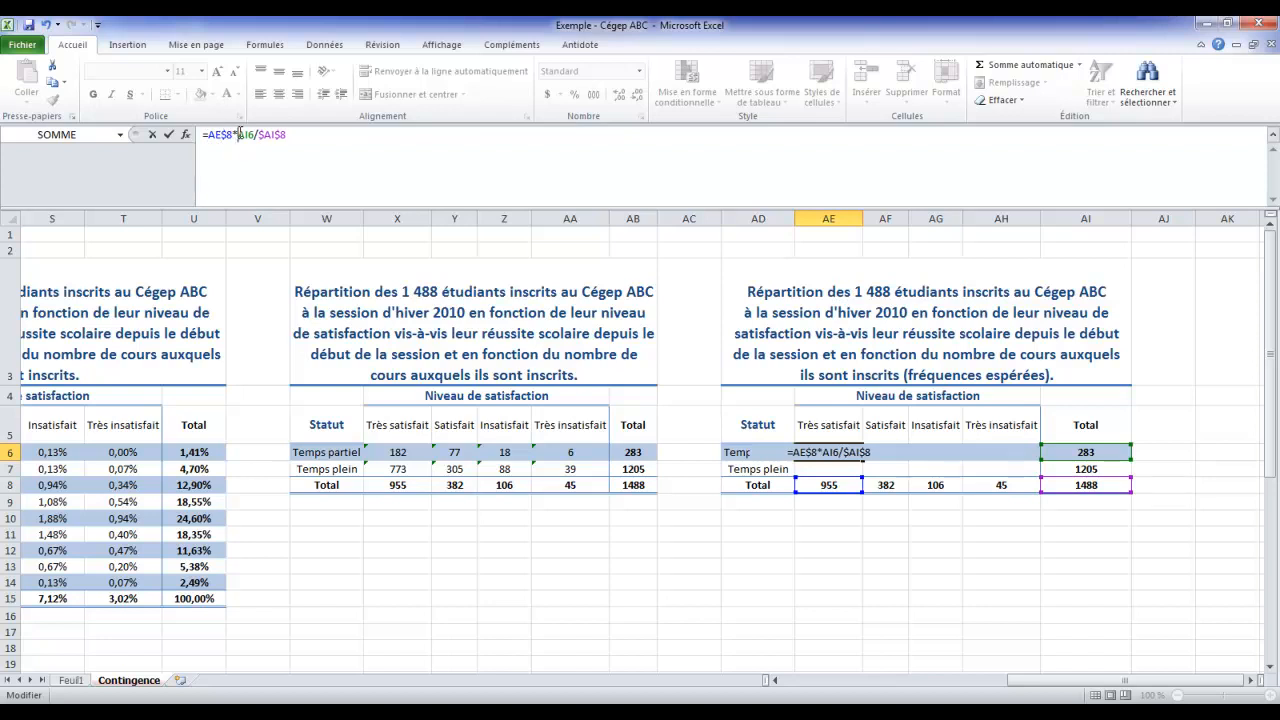
key("Return")
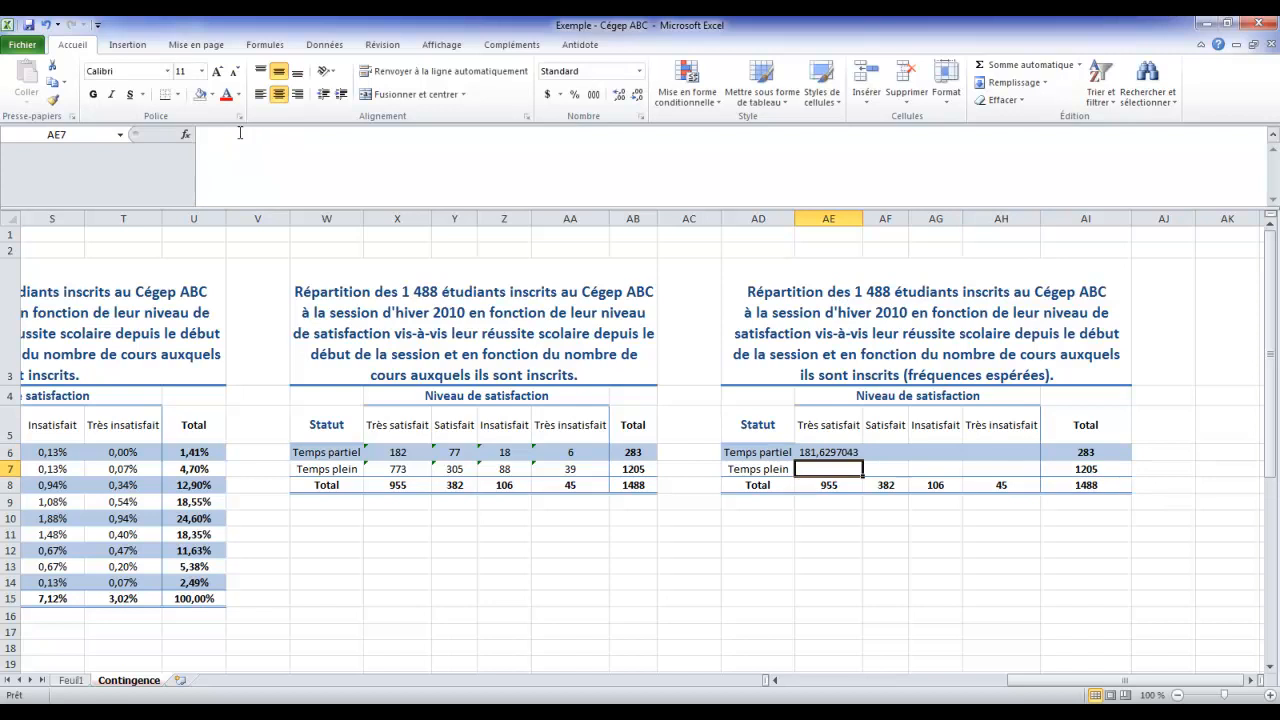
Fill the AE6 formula through AH7 and clear the blue shading from AE7:AH7.
left_click(835, 453)
left_click_drag(862, 461, 1041, 477)
left_click_drag(845, 469, 1000, 469)
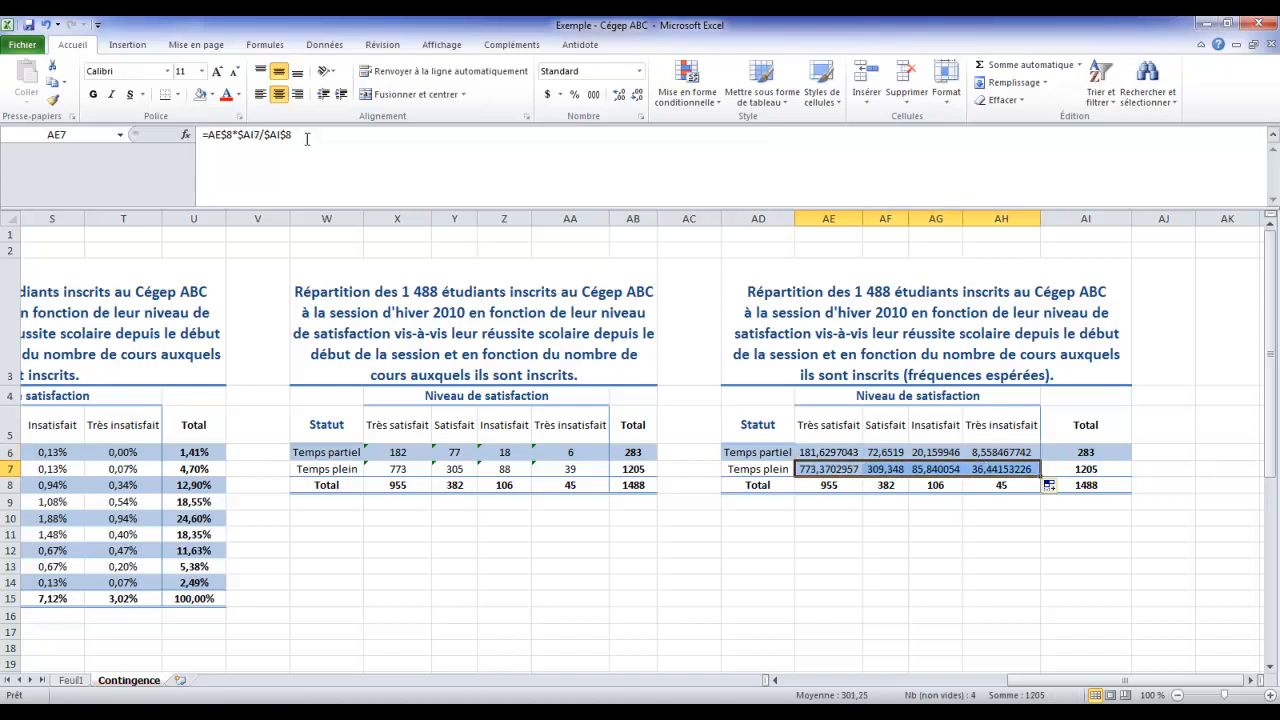
Format the expected frequencies in AE6:AH7 to show three decimal places.
left_click_drag(816, 456, 980, 472)
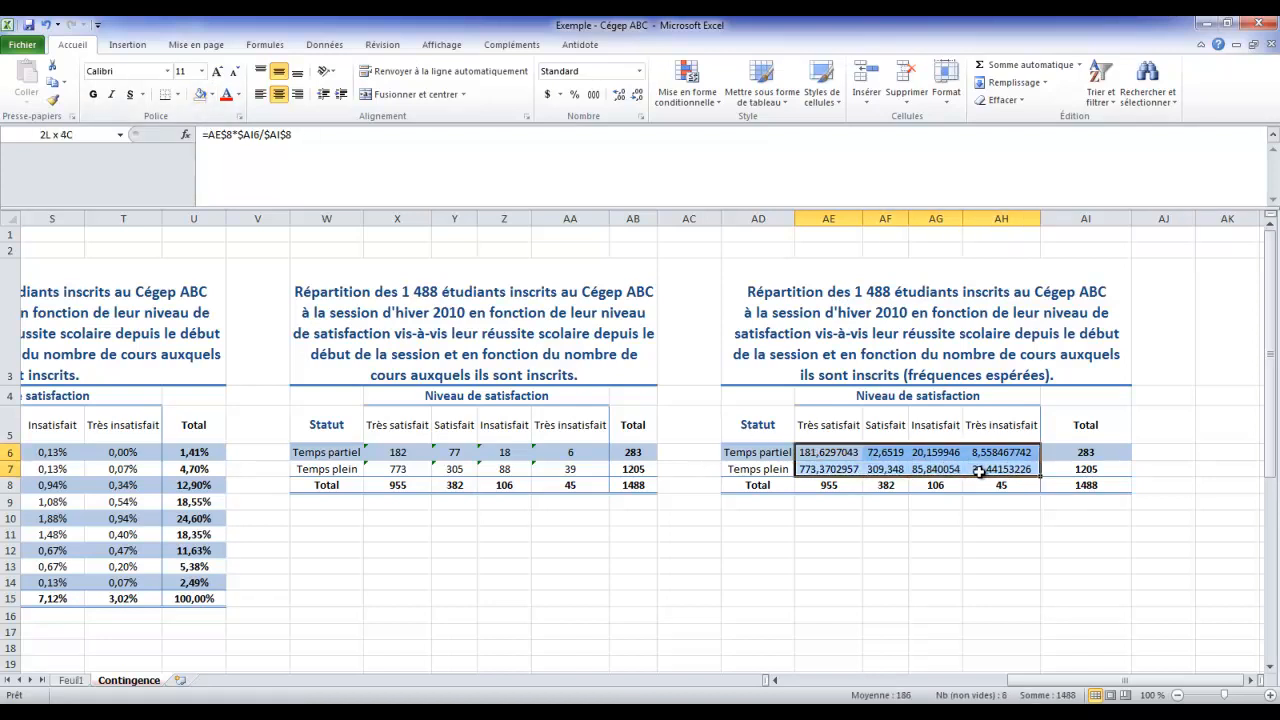
left_click(621, 96)
left_click(637, 95)
left_click(637, 95)
left_click(637, 95)
left_click(637, 95)
left_click(637, 95)
left_click(941, 569)
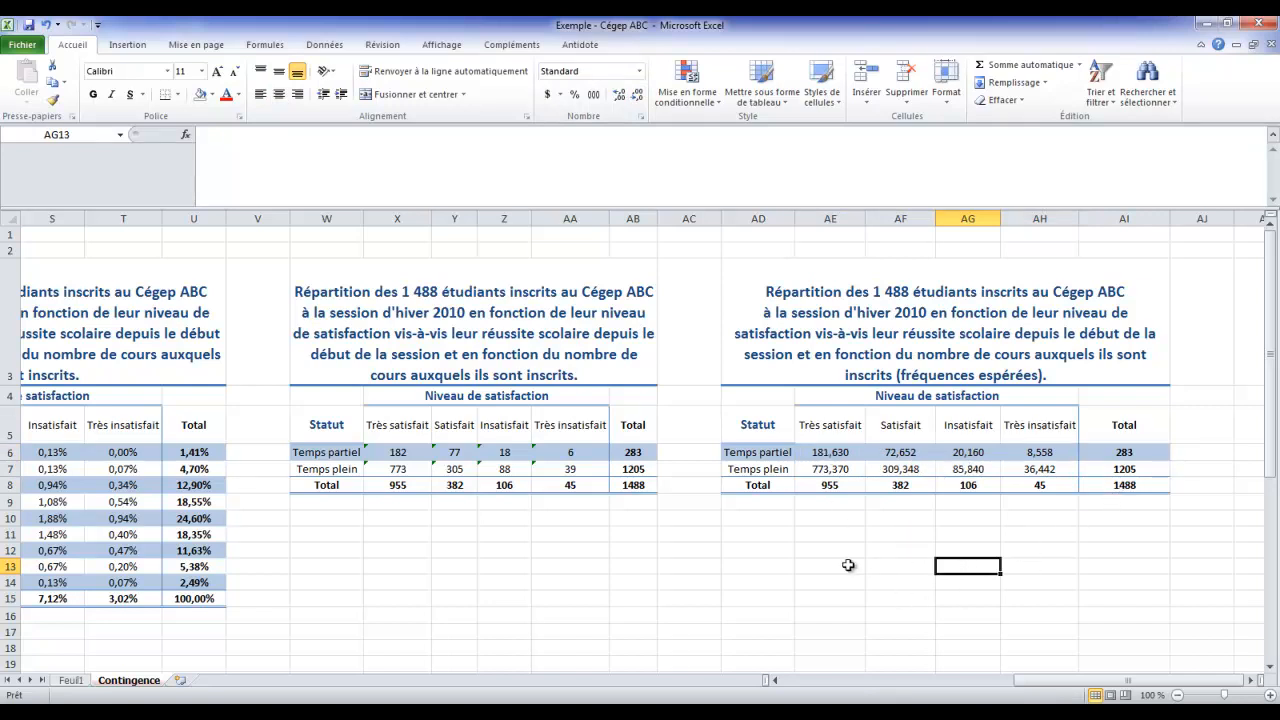
Copy the expected-frequency table AD3:AI8 to AK3 and clear the numbers in AL6:AP8 of the copy.
left_click(772, 340)
left_click_drag(795, 384, 820, 477)
key("ctrl+c")
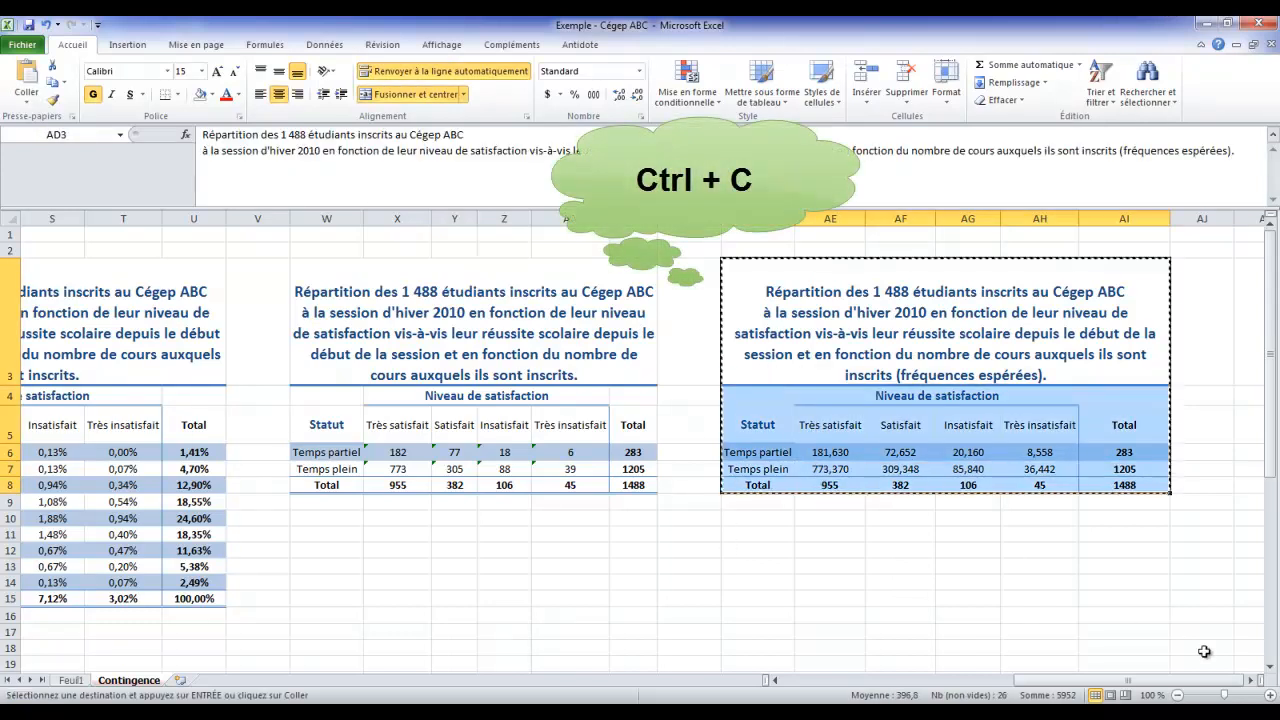
left_click(1251, 680)
left_click(762, 350)
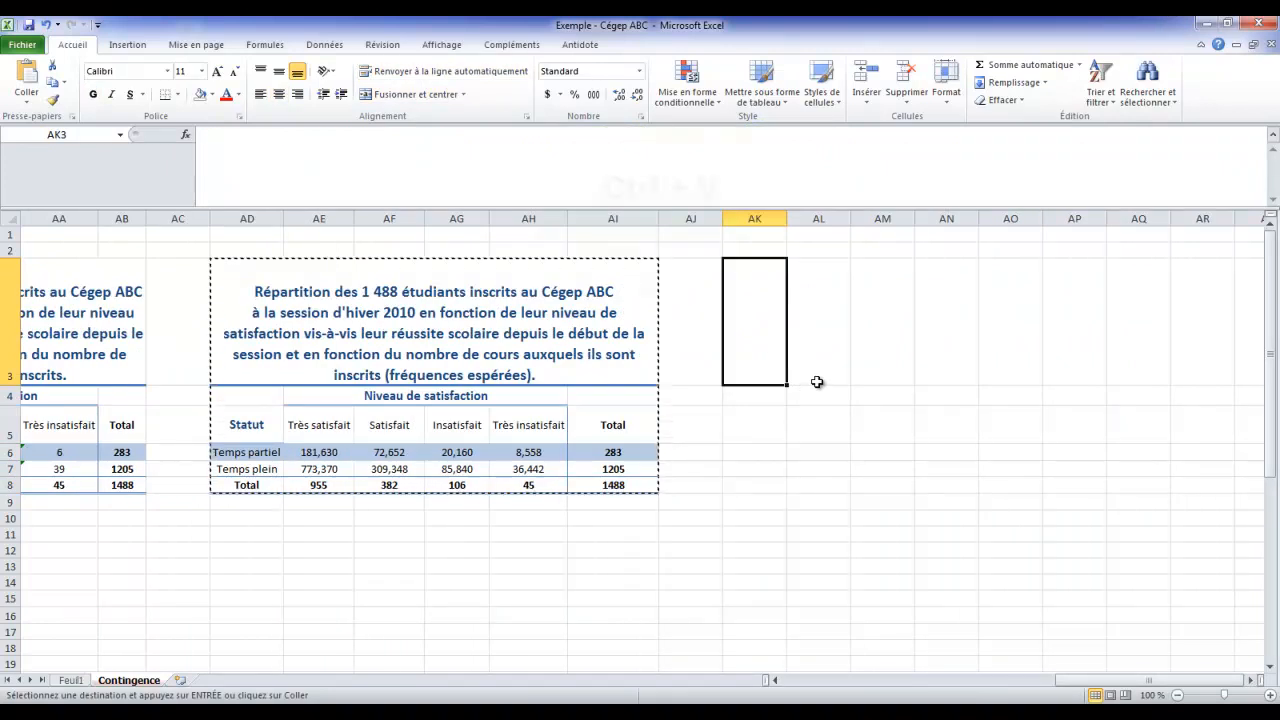
key("ctrl+v")
left_click_drag(819, 452, 1068, 486)
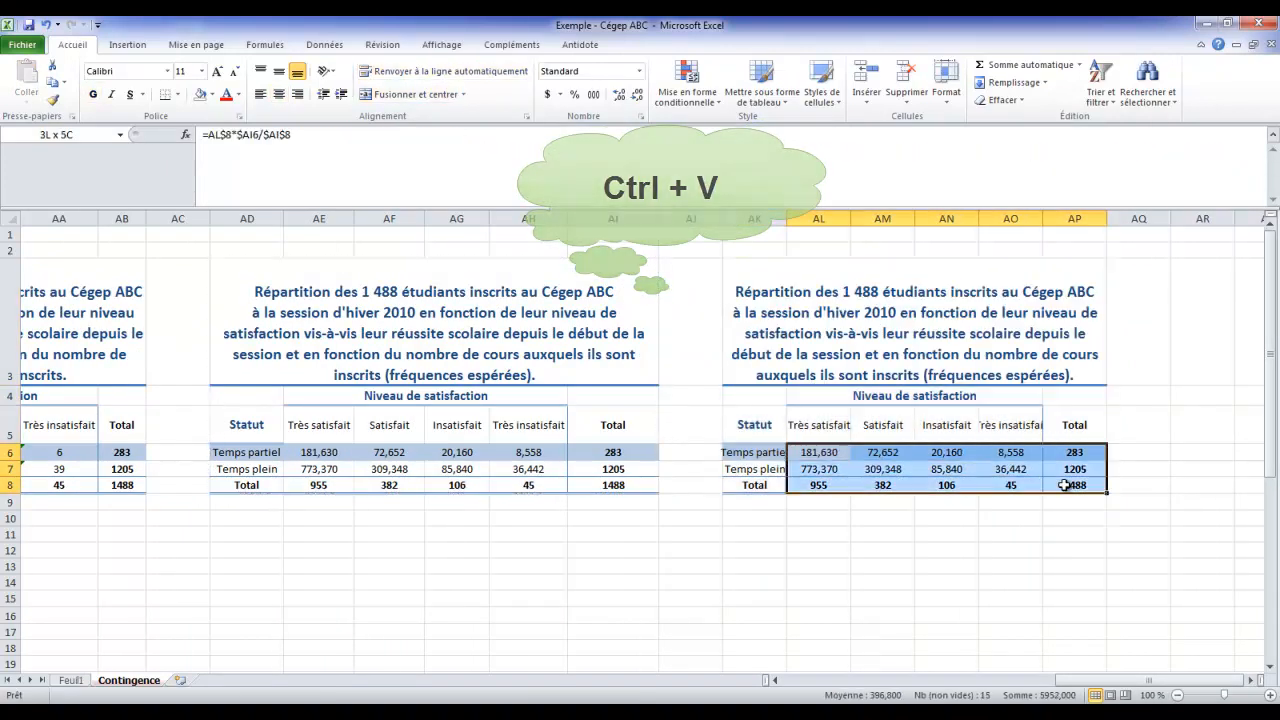
key("Delete")
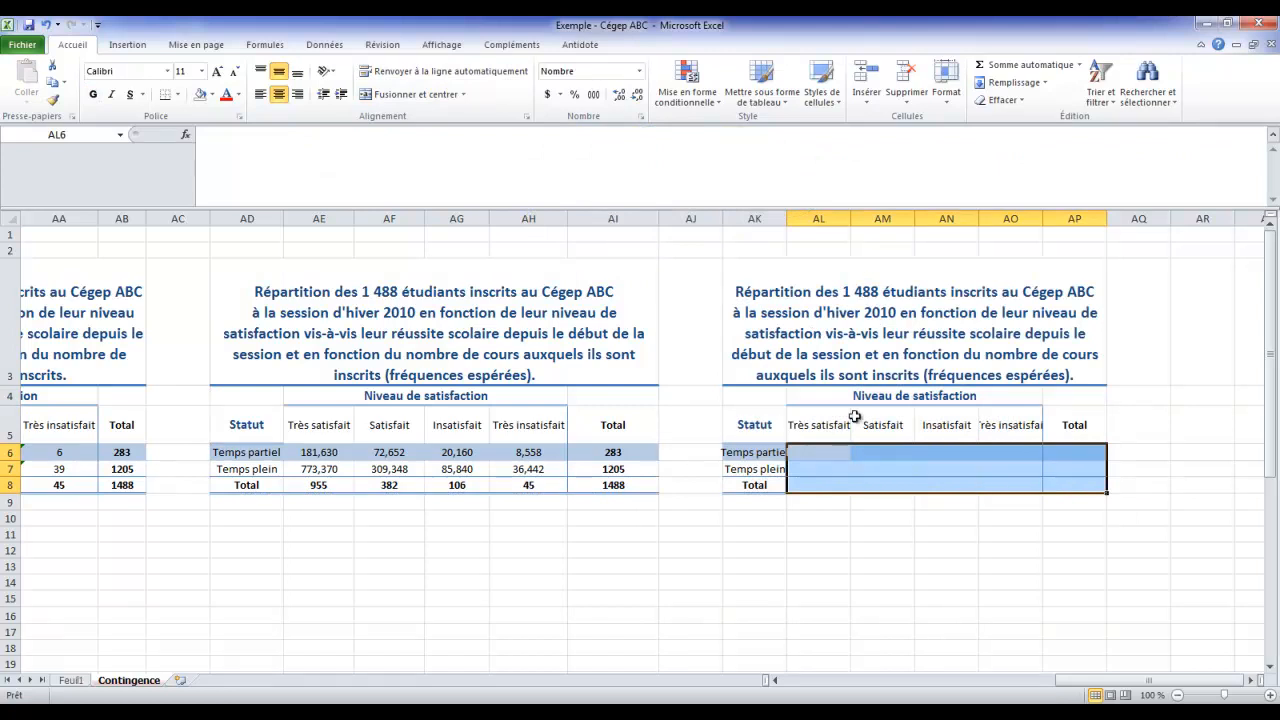
Enter the chi-square contribution formula =(X6-AE6)^2/AE6 in cell AL6.
left_click(837, 450)
type("=")
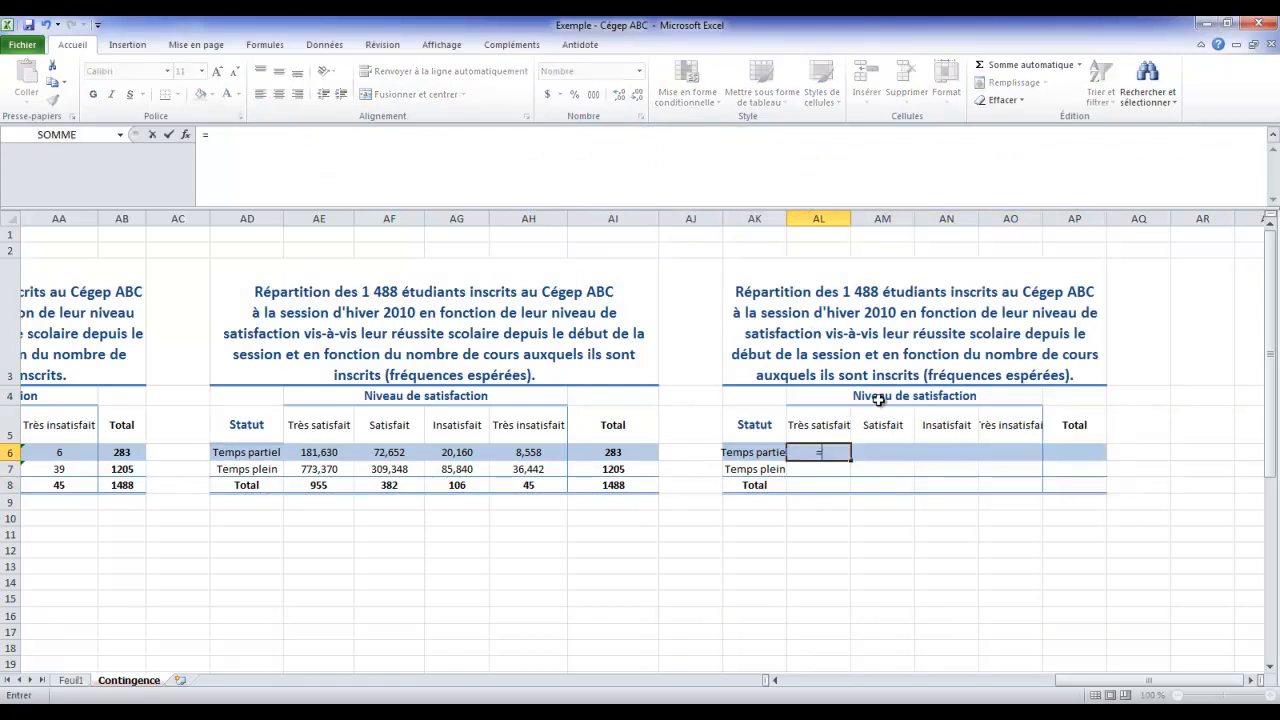
type("(")
left_click(776, 682)
left_click(776, 682)
left_click(138, 452)
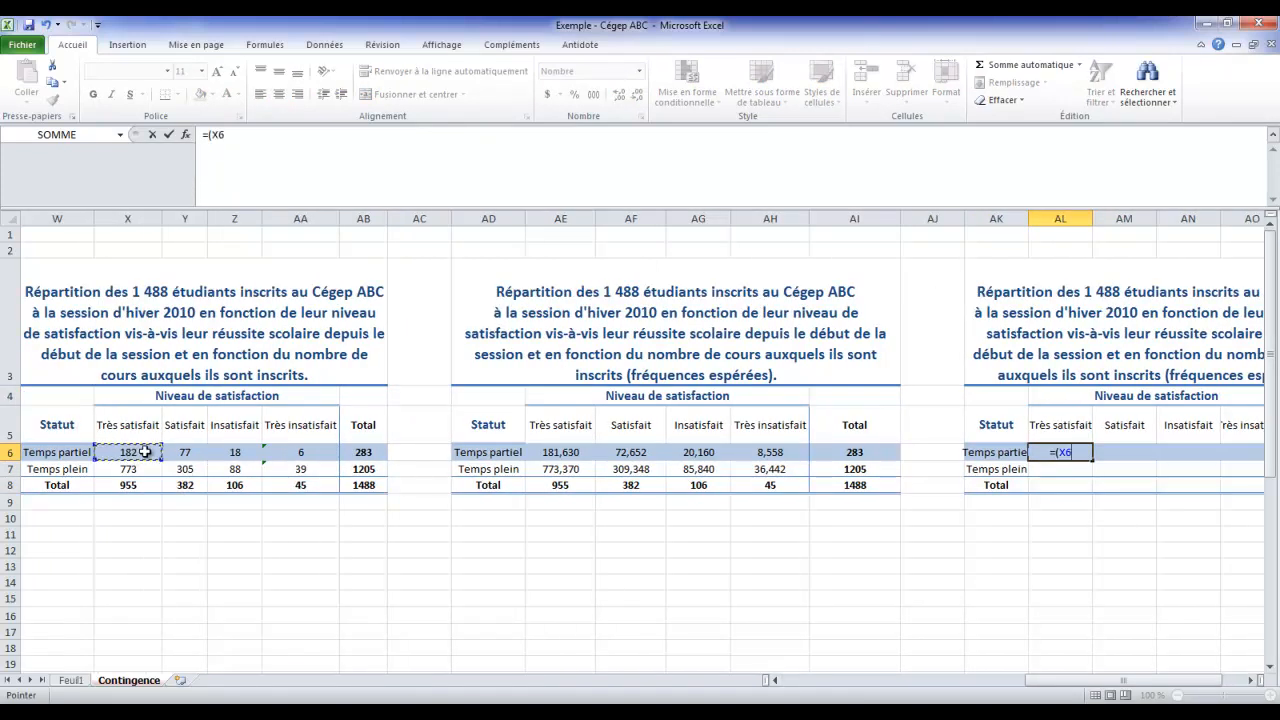
type("-")
left_click(548, 452)
type(")^2")
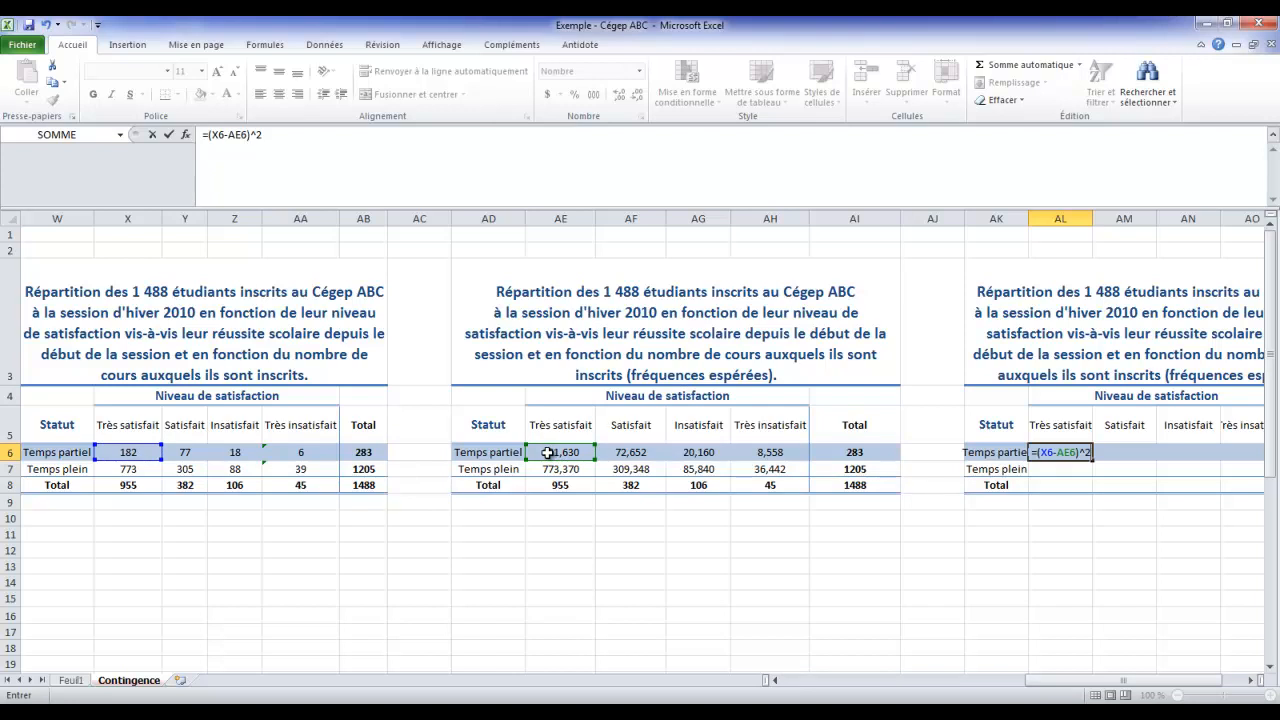
type("/")
left_click(548, 452)
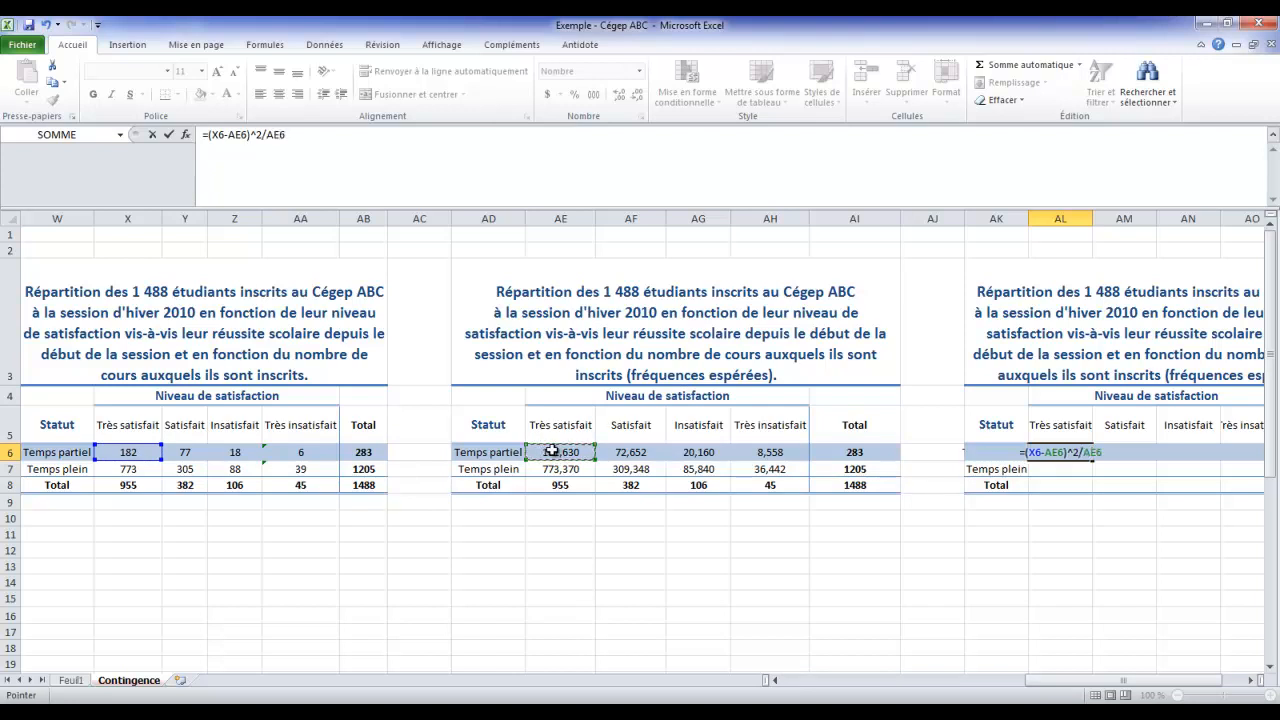
key("Return")
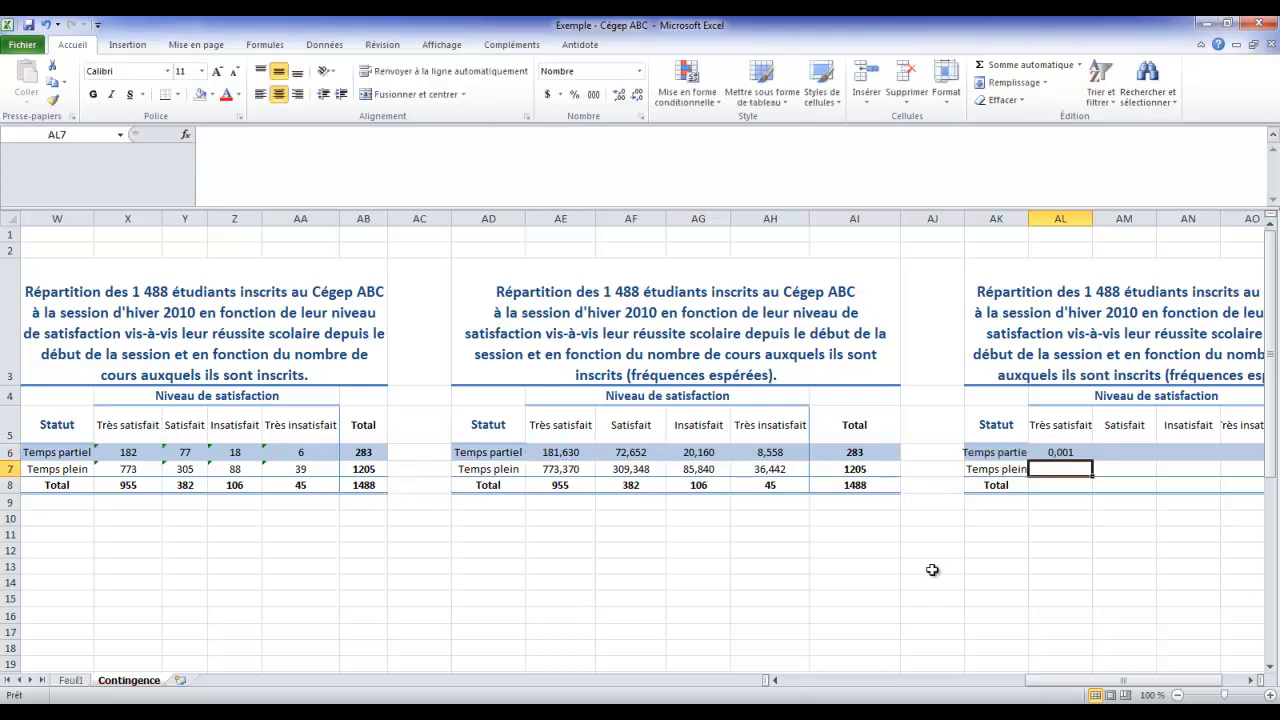
Fill the AL6 formula through AO7 and clear the blue shading from AL7:AO7.
left_click(1250, 680)
left_click(1250, 680)
left_click(924, 452)
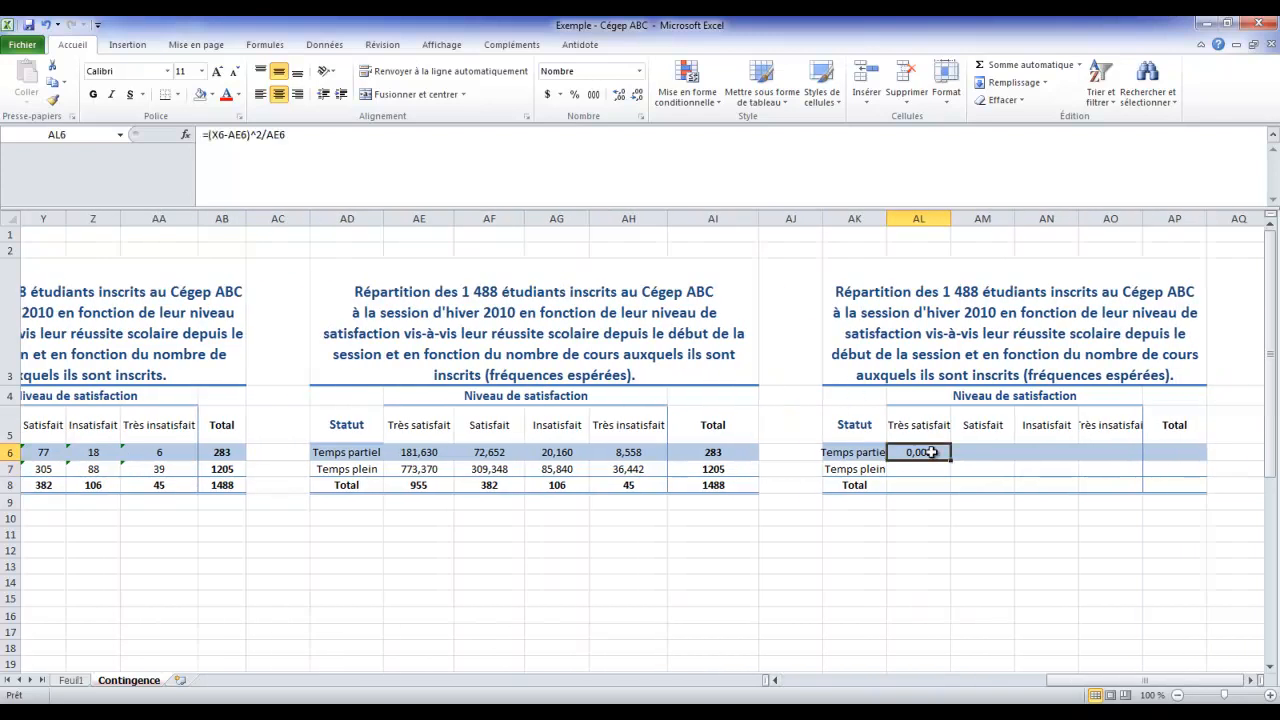
left_click_drag(951, 461, 1110, 470)
left_click(204, 94)
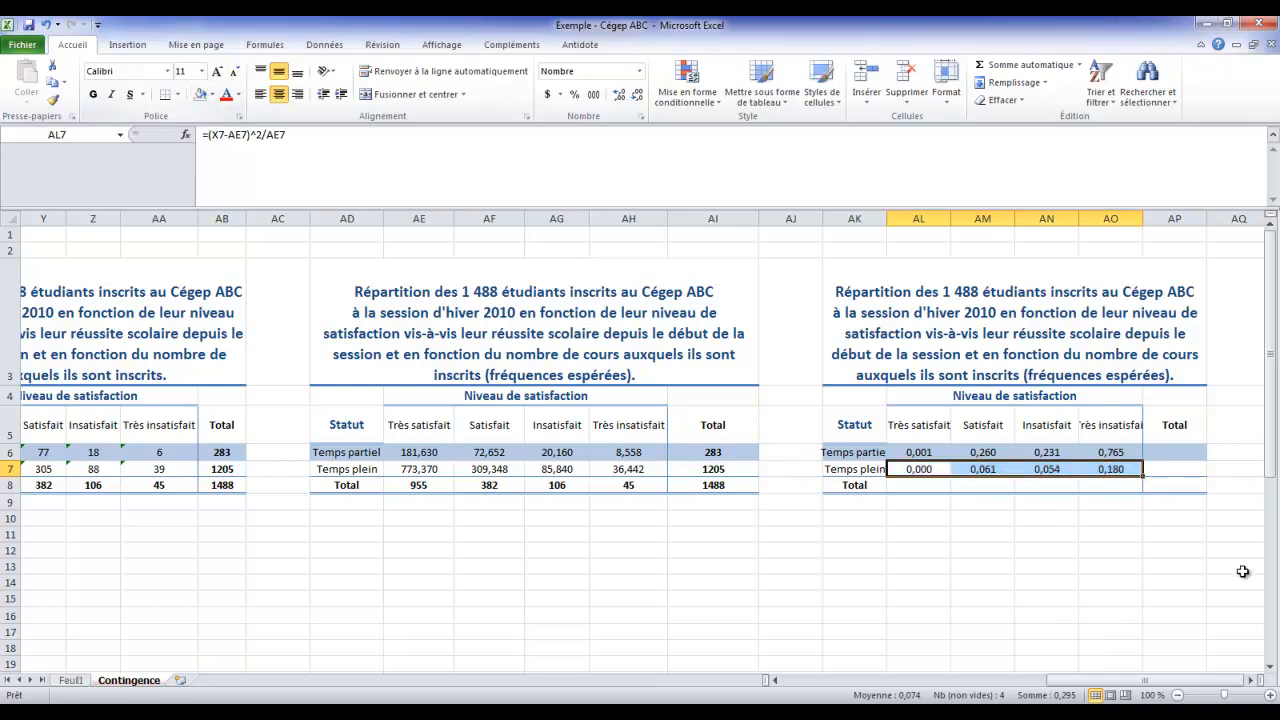
Sum the contributions AL6:AO7 in cell AP8 with the SOMME function.
left_click(1180, 485)
type("=somm")
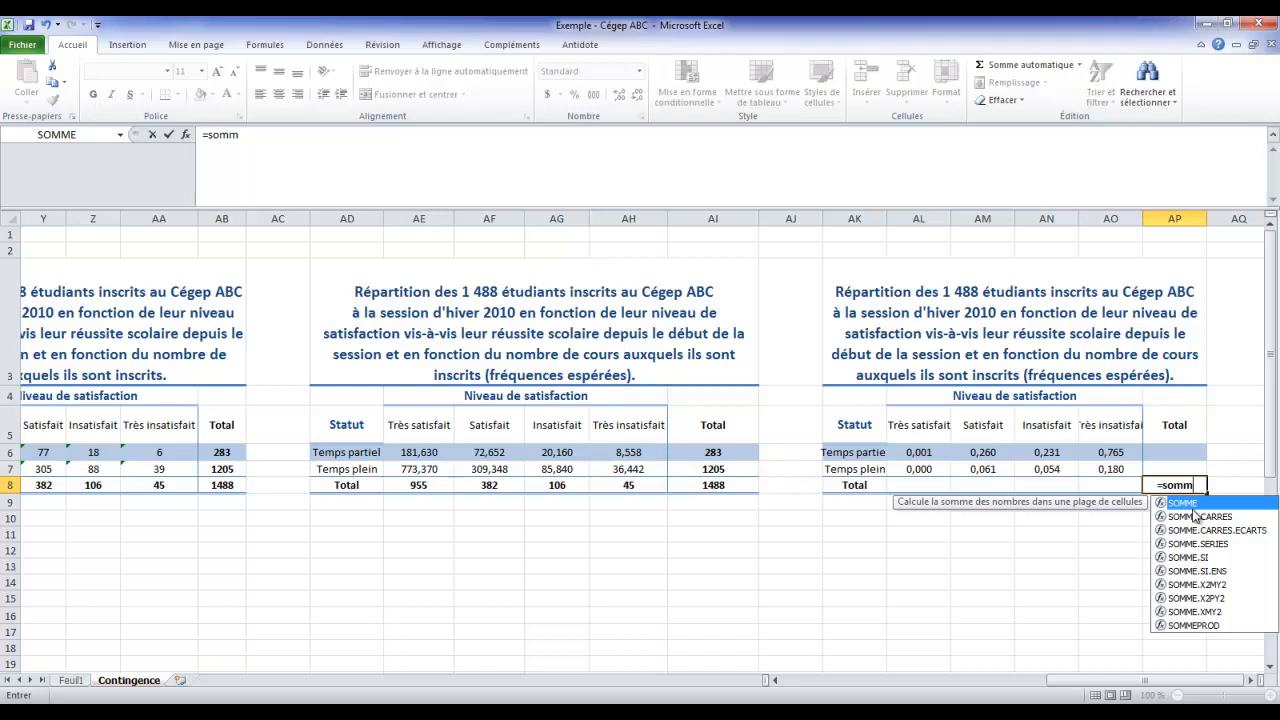
double_click(1183, 503)
left_click_drag(926, 451, 1110, 455)
key("Return")
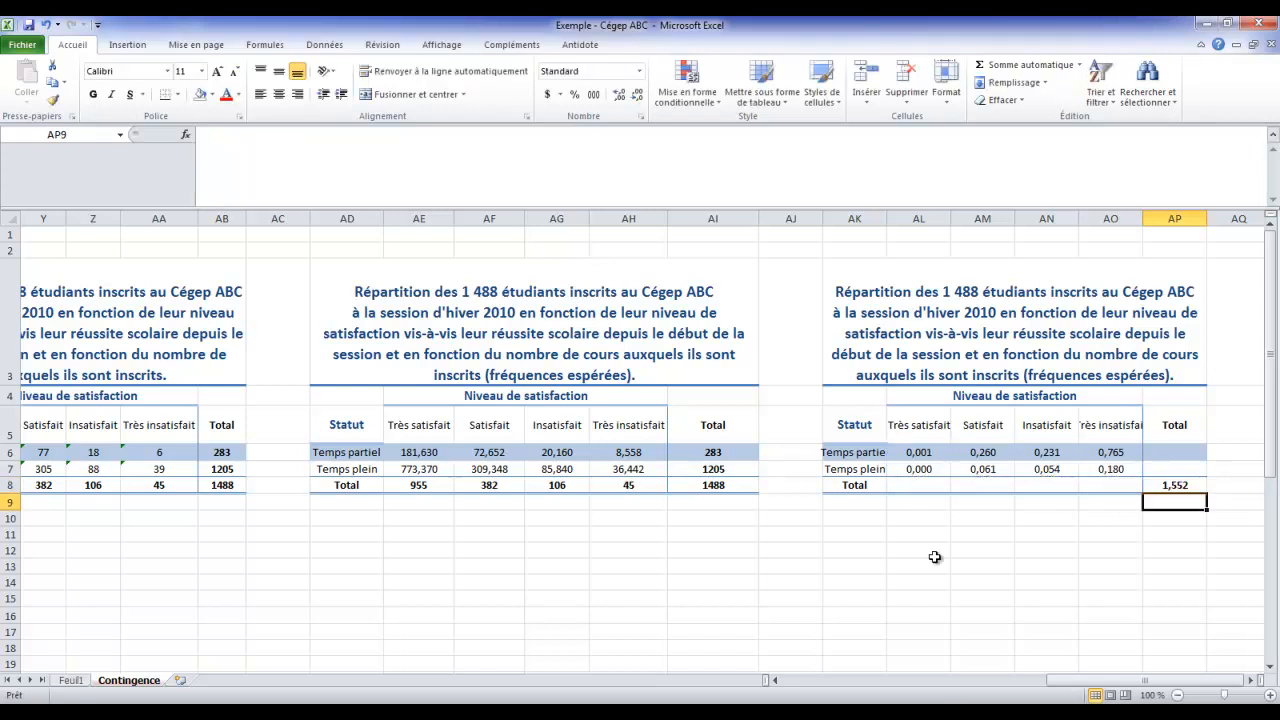
Enter the label "degrés de liberté" in AK10 and the value 3 in AK11.
left_click(863, 519)
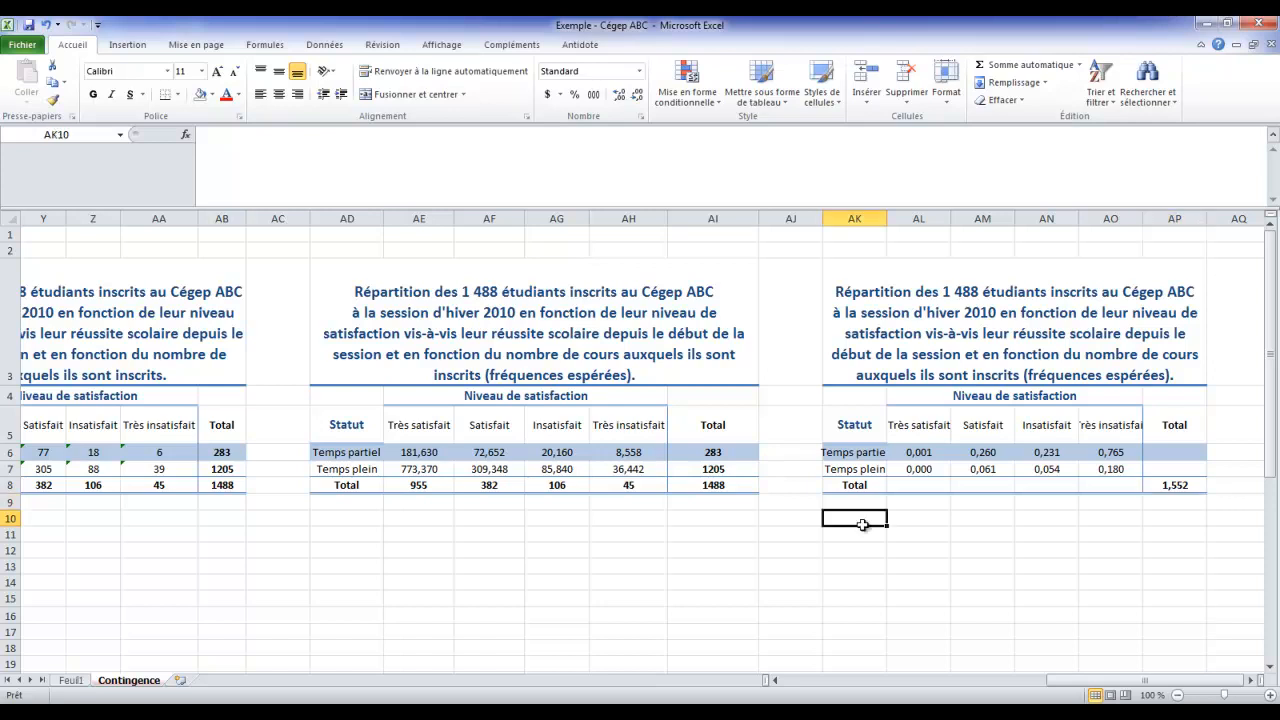
type("d")
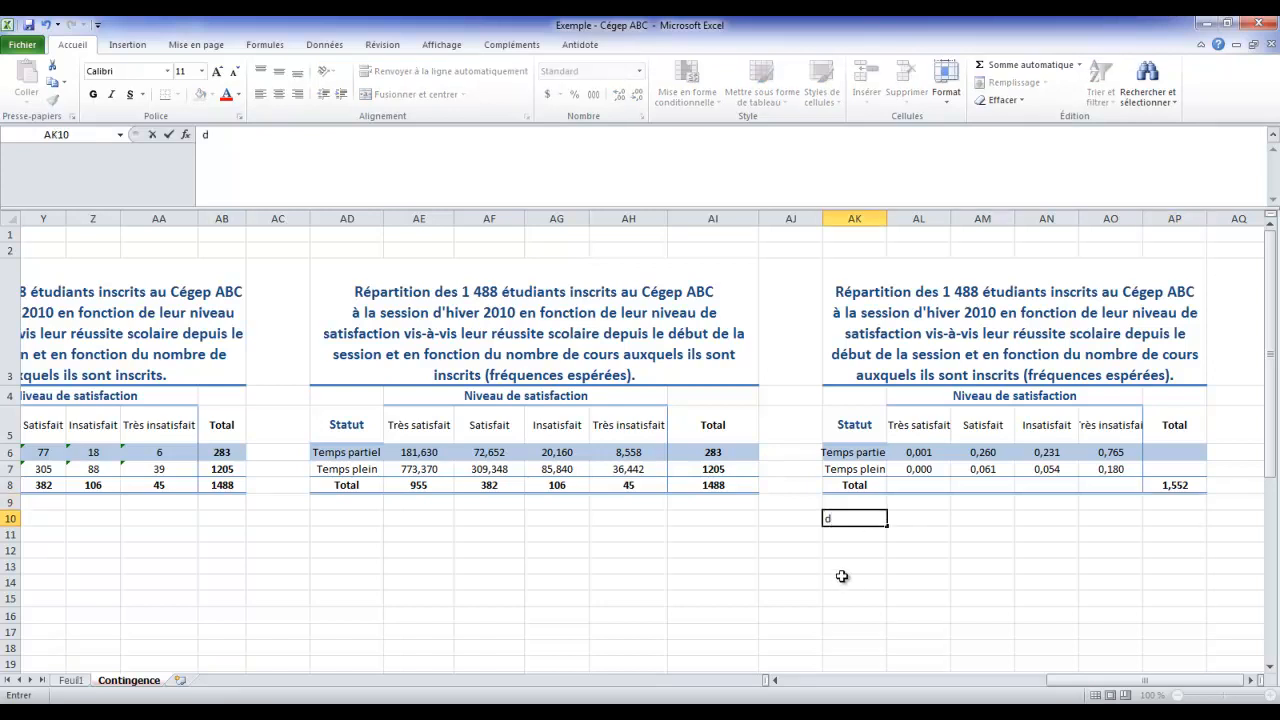
type("egrés de liberté")
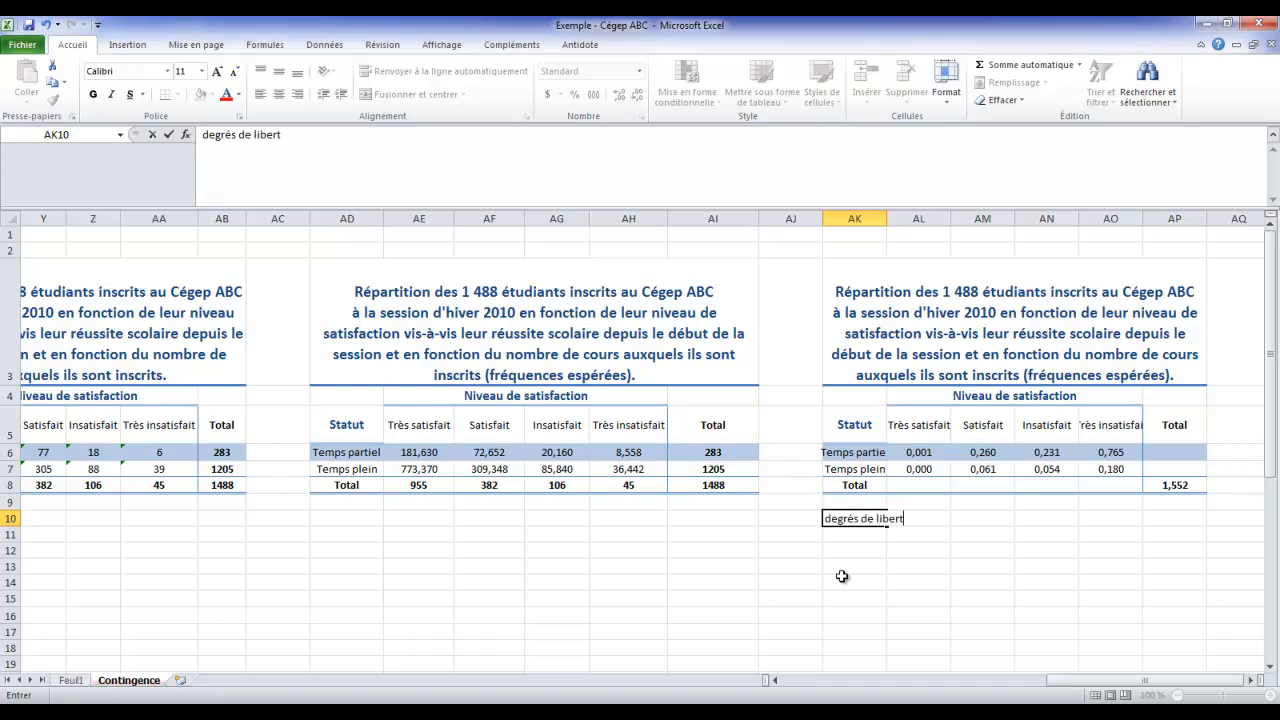
left_click(873, 532)
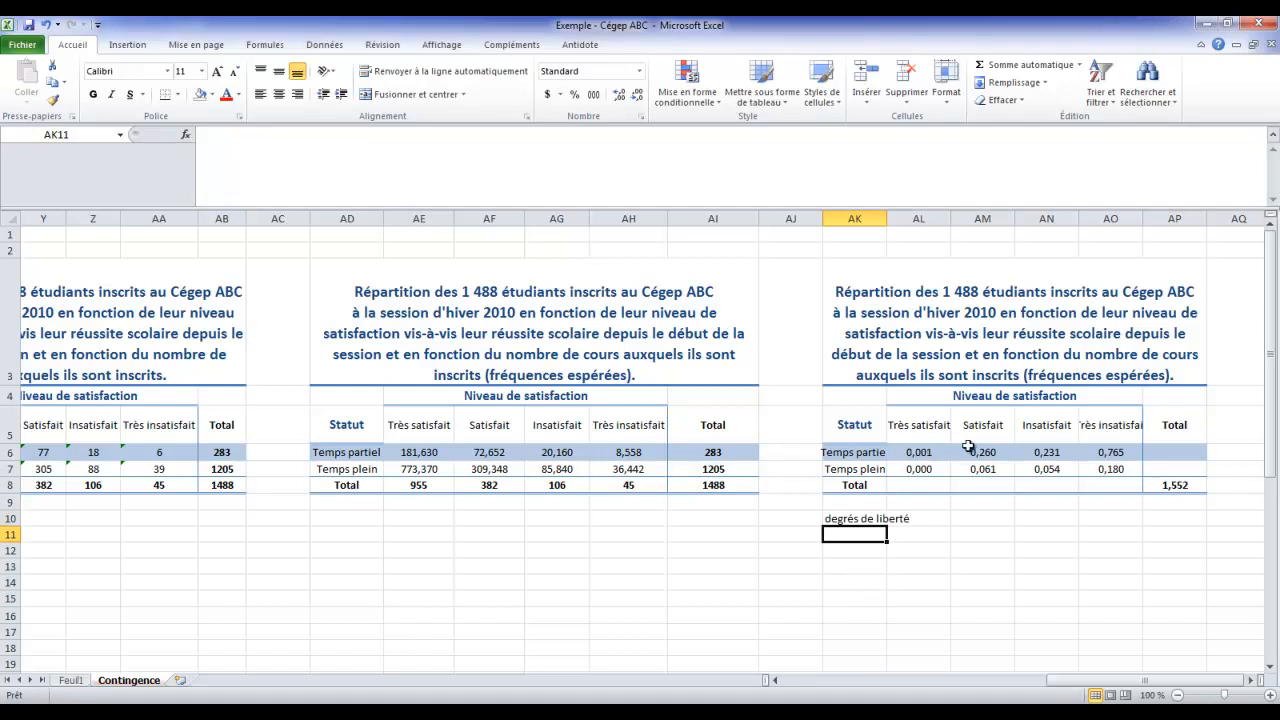
type("3")
Enter the label "seuil" in AM10 and 0,05 in AM11, formatted as a percentage.
left_click(968, 518)
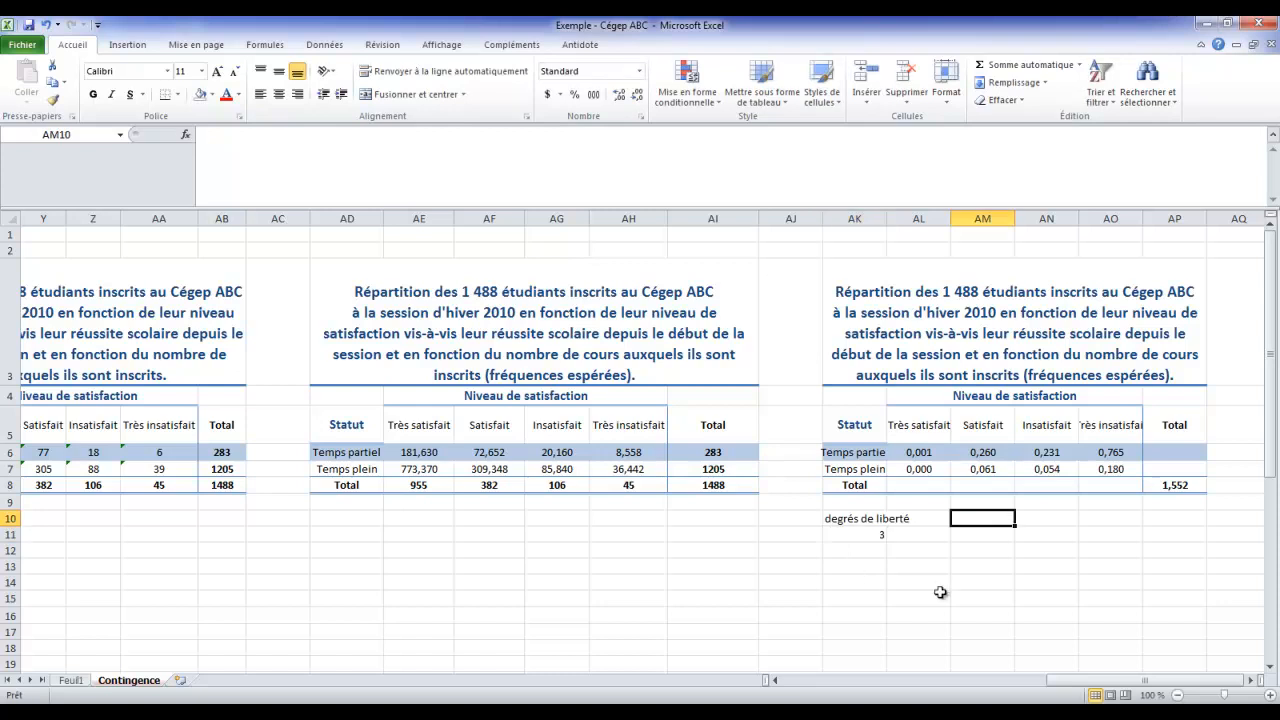
type("seuil")
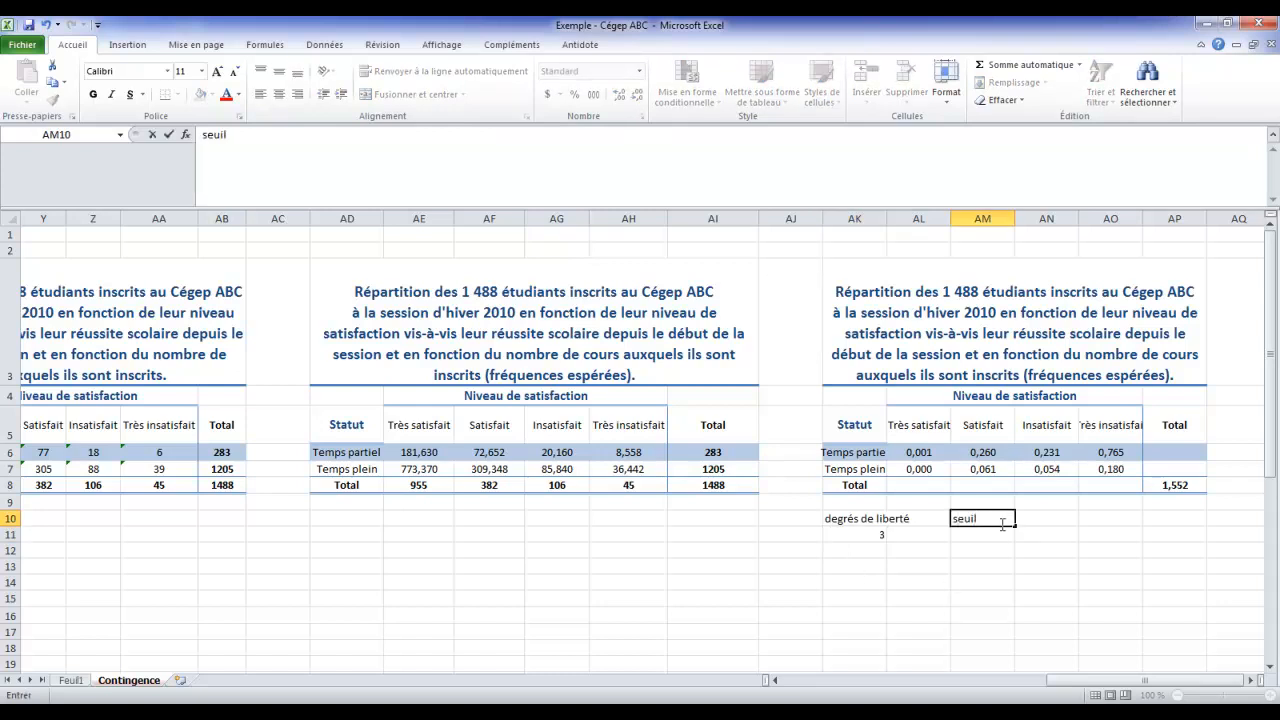
left_click(993, 540)
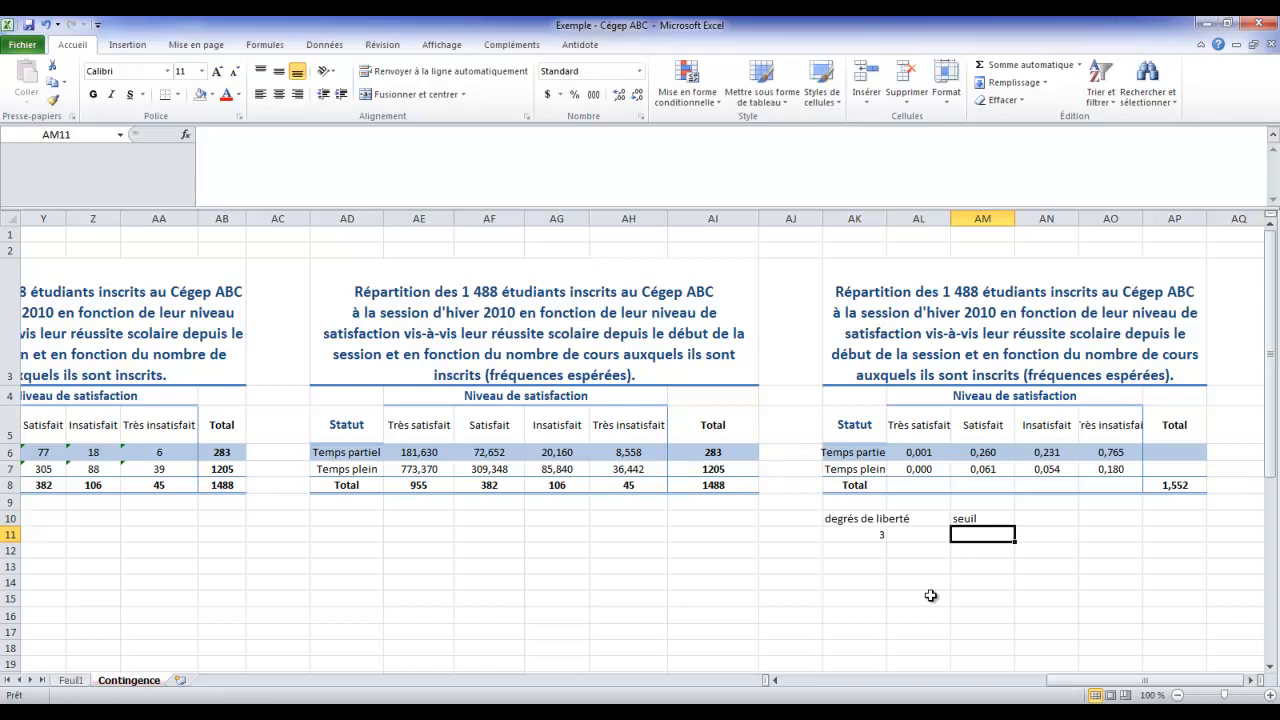
type("0,05")
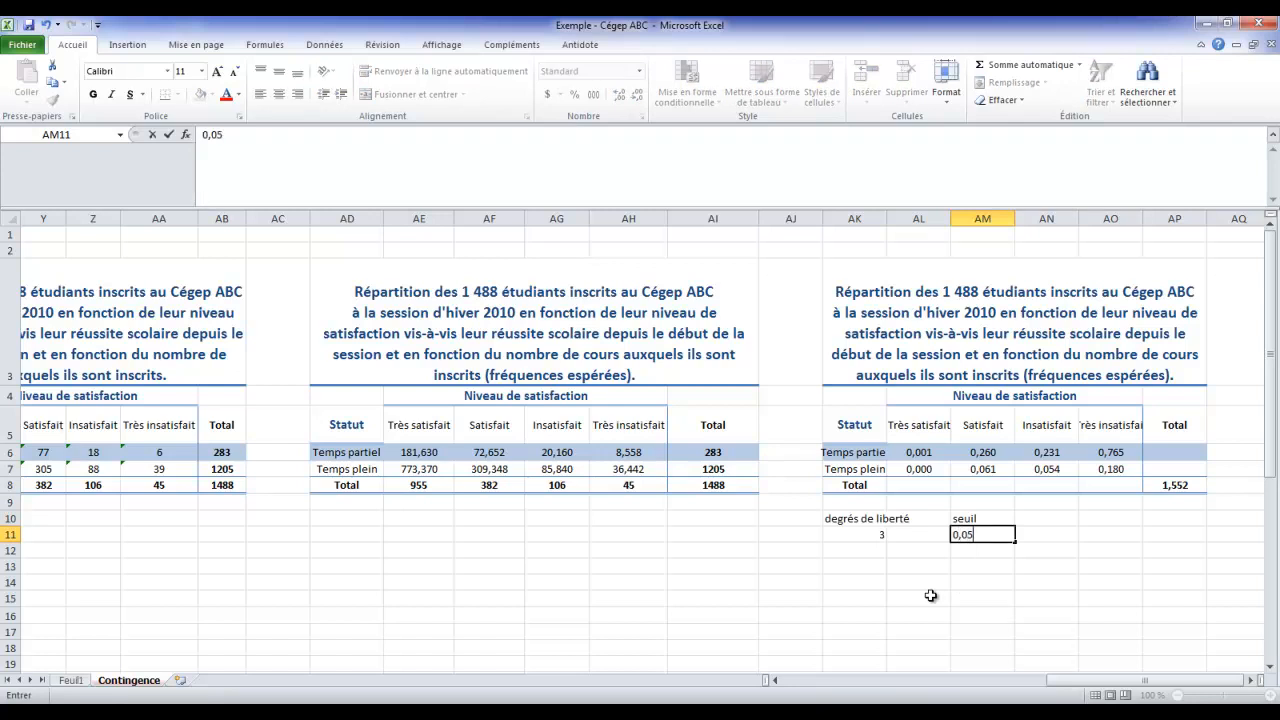
left_click(930, 596)
left_click(958, 535)
left_click(574, 94)
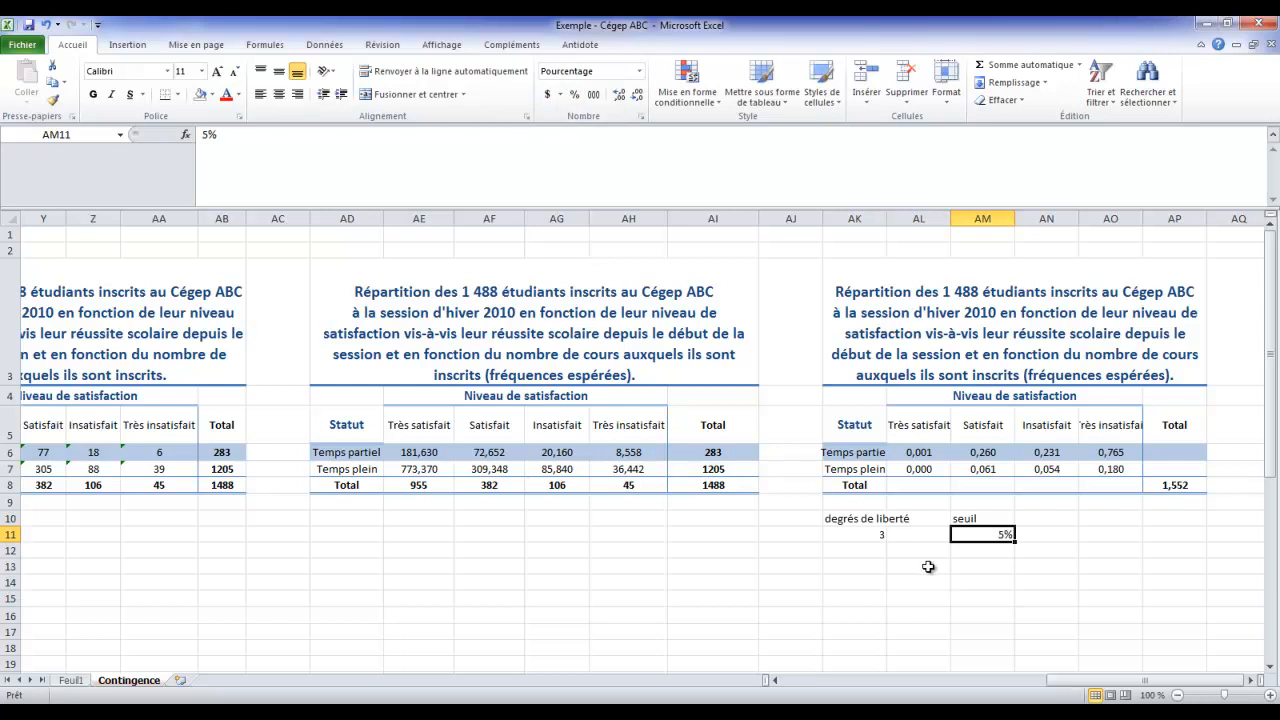
Enter the label "valeur critique" in AN10.
left_click(1052, 519)
type("v")
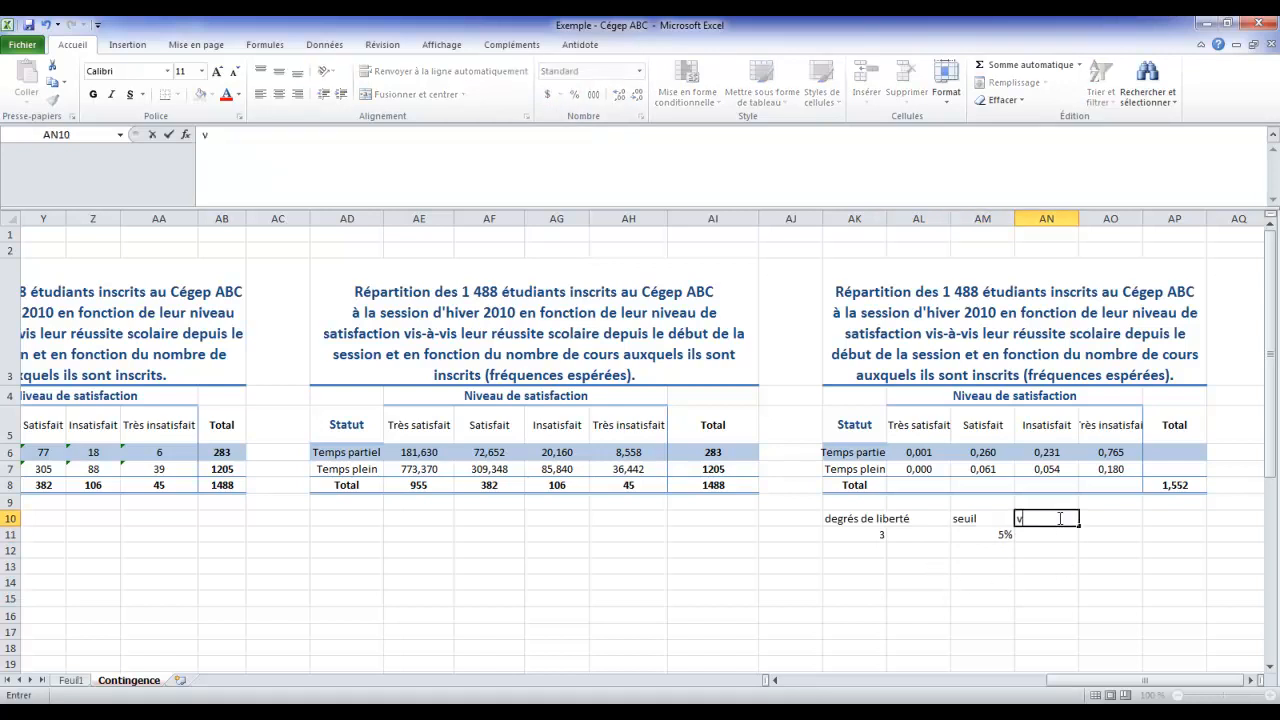
type("aleur critique")
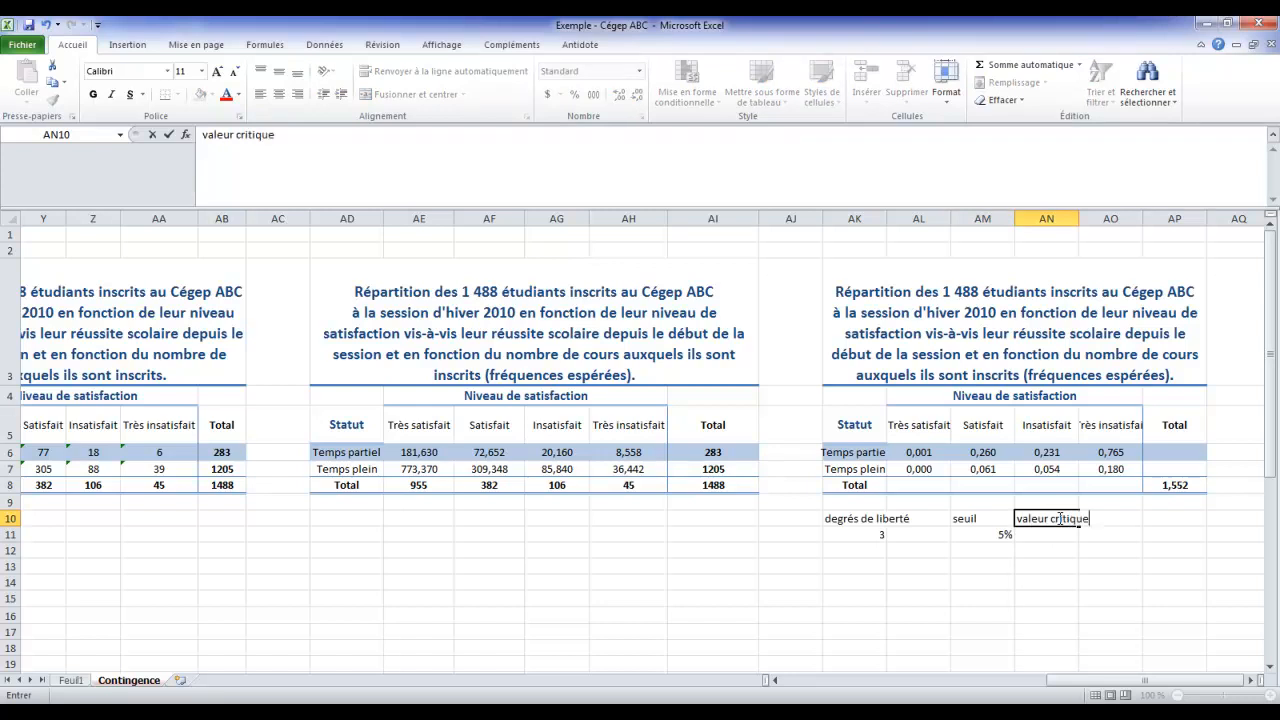
key("Return")
Compute the critical value in AN11 with =KHIDEUX.INVERSE(AM11;AK11).
type("=")
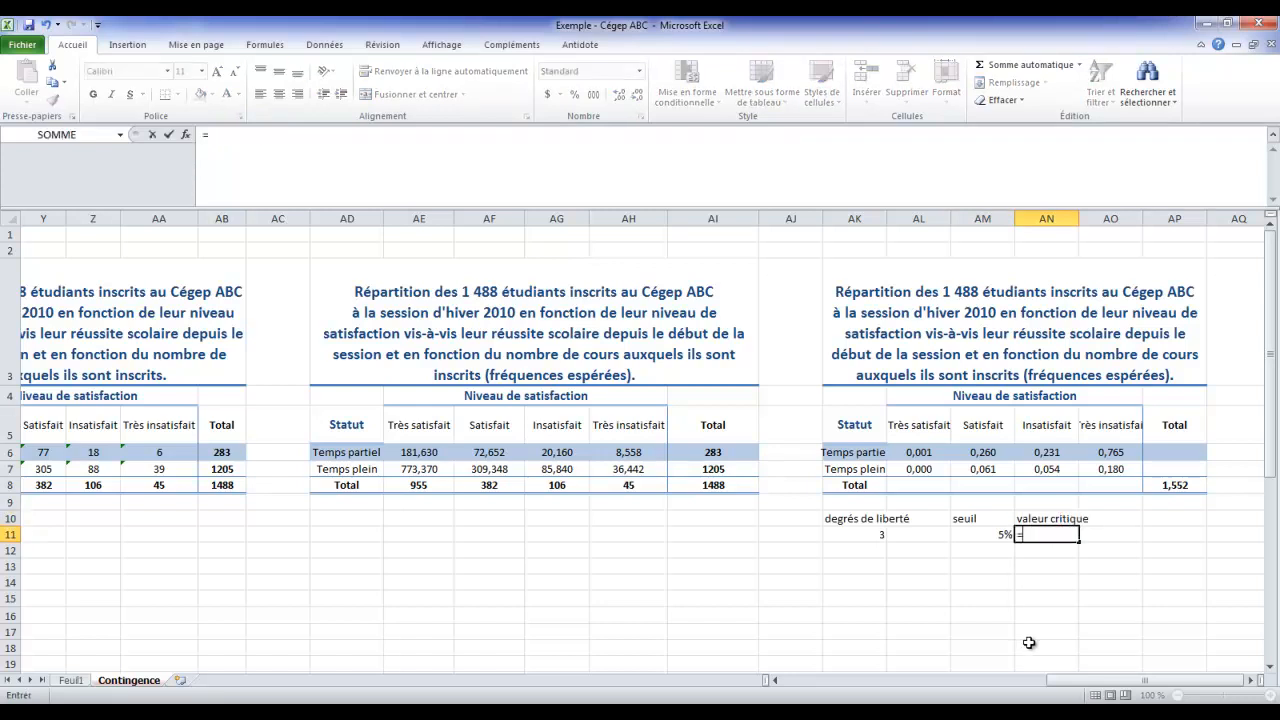
type("kh")
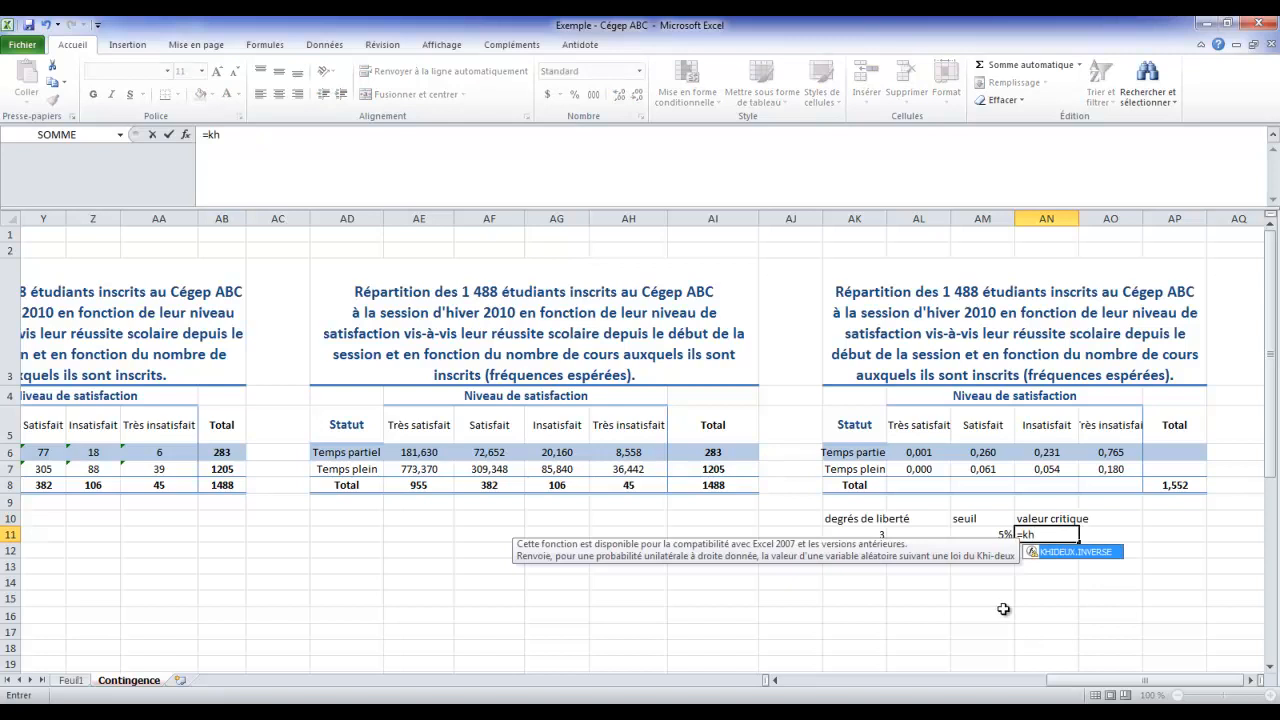
double_click(1046, 553)
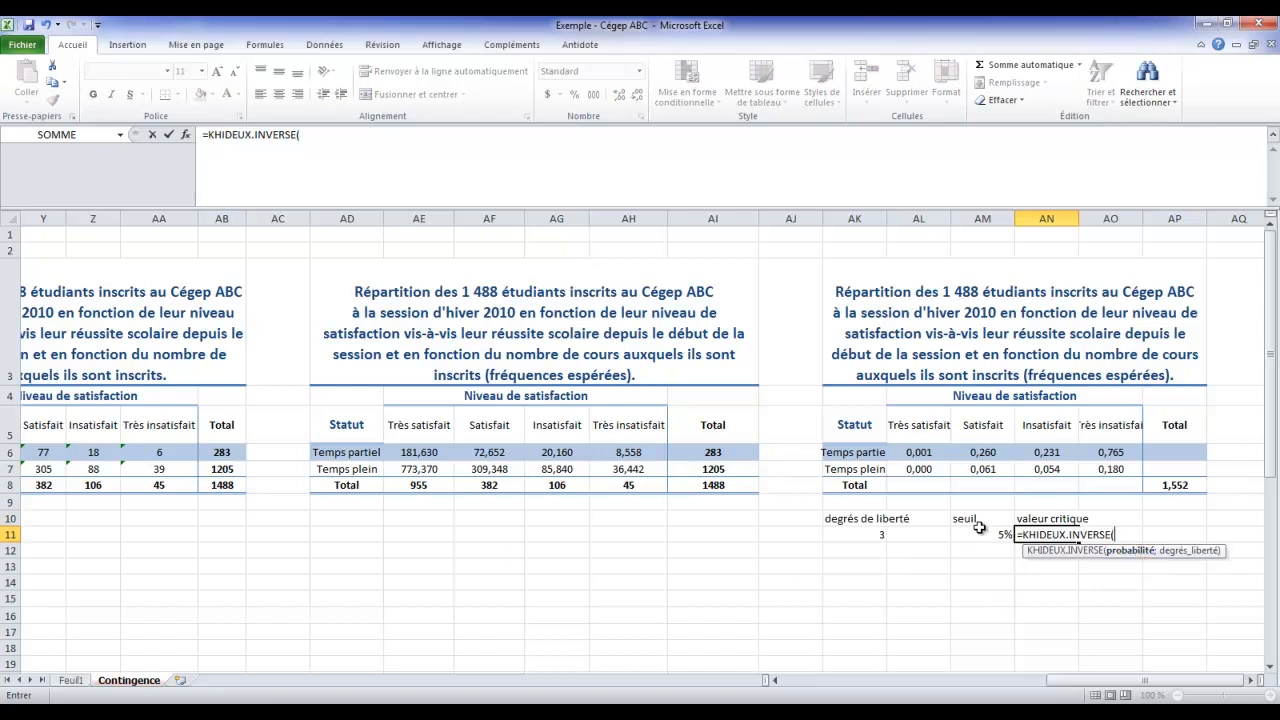
left_click(980, 530)
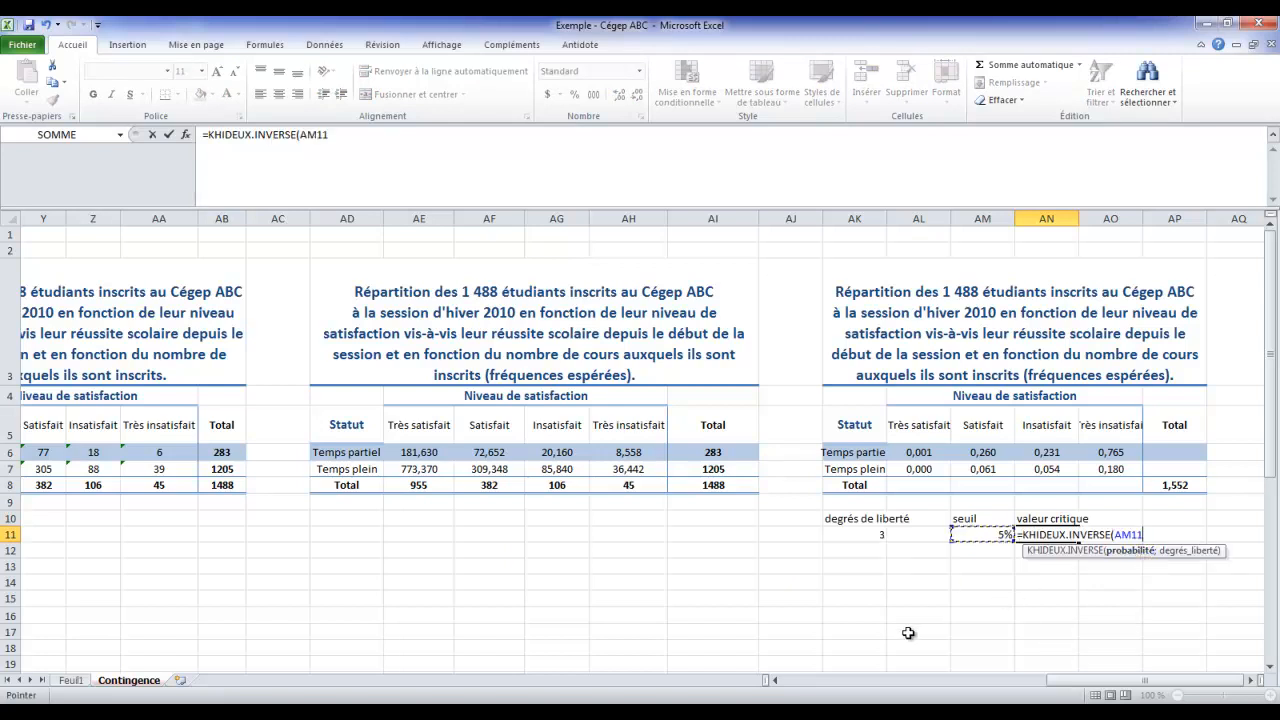
type(";")
left_click(874, 537)
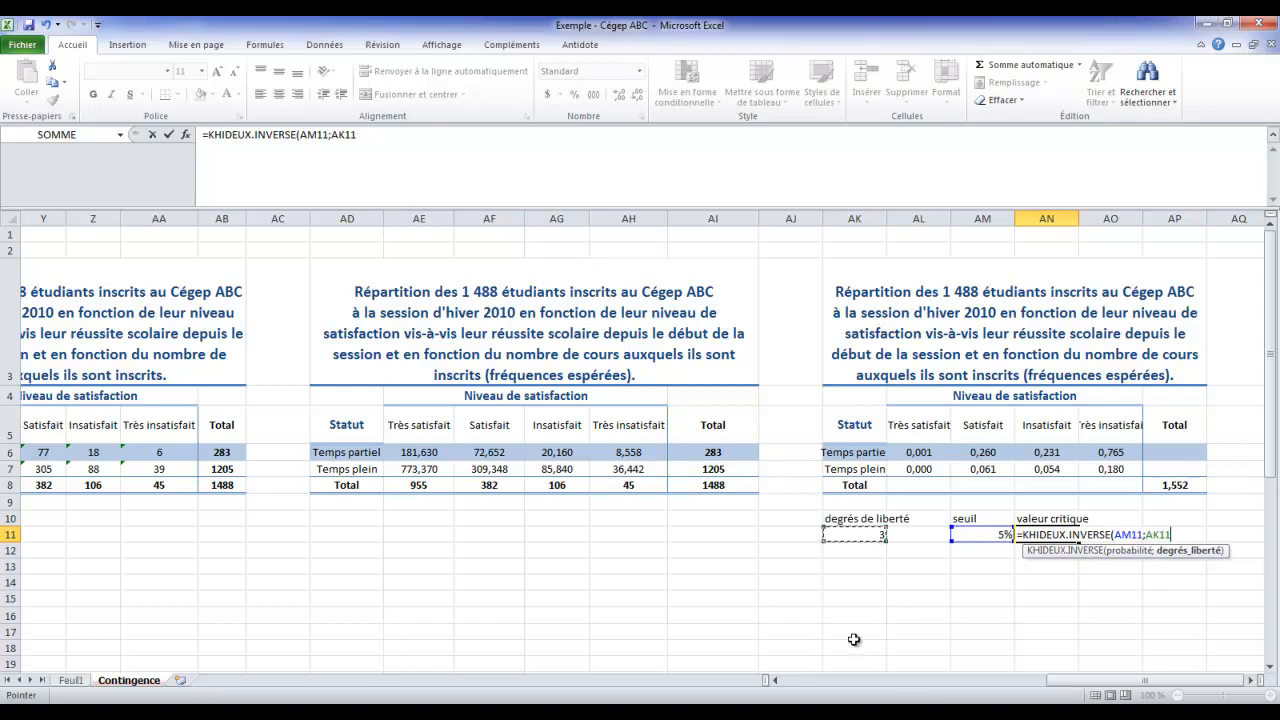
key("Return")
Format the critical value in AN11 to two decimal places.
left_click(1040, 534)
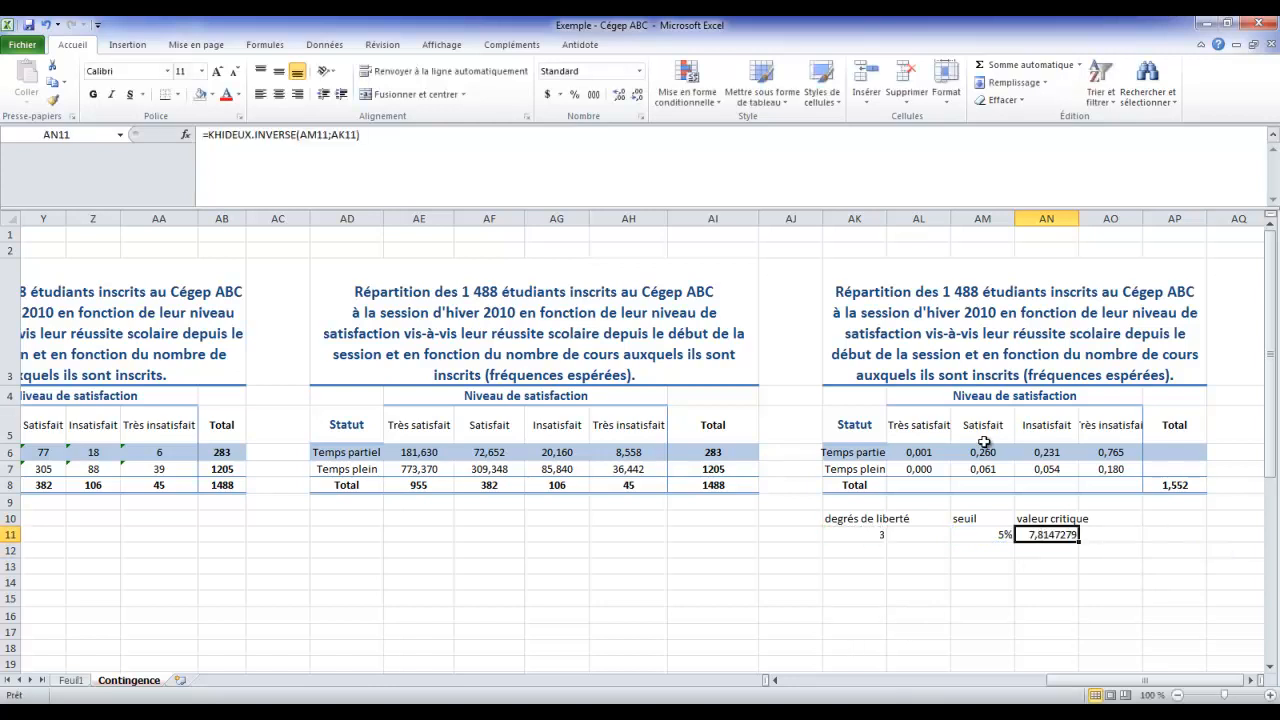
left_click(637, 94)
left_click(637, 94)
left_click(637, 94)
left_click(637, 94)
left_click(637, 94)
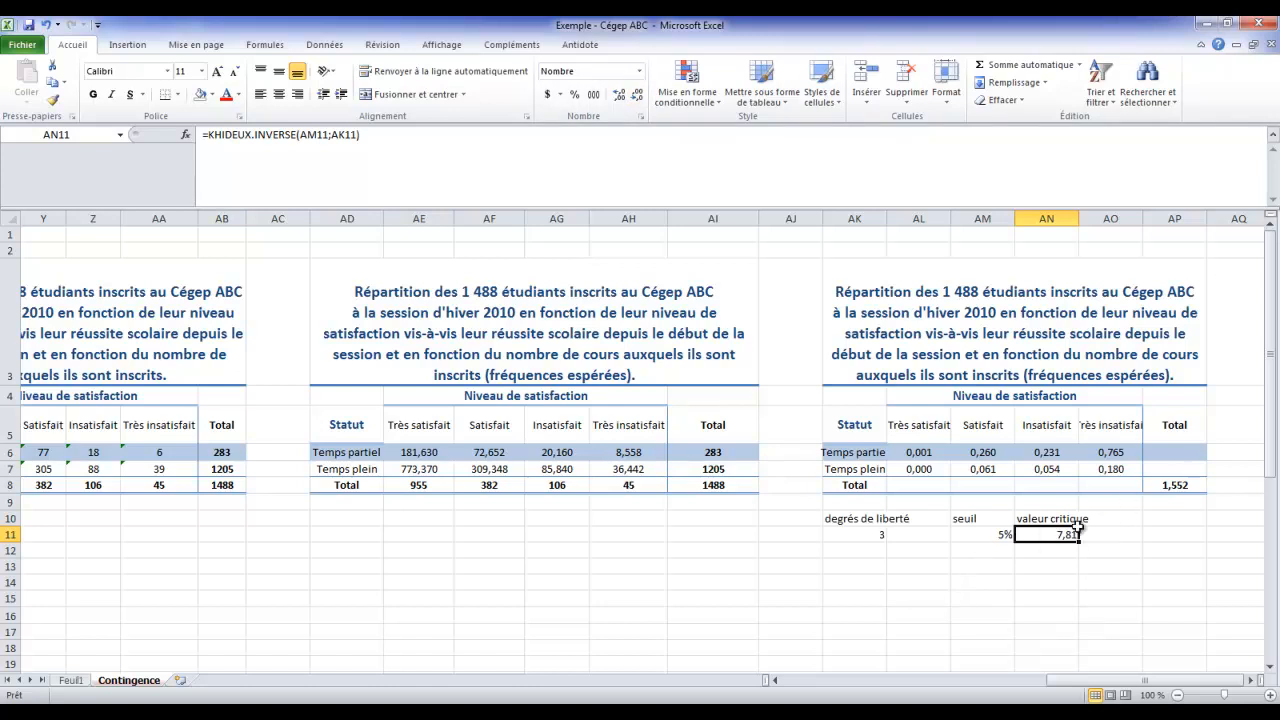
Try a threshold of 10% and then 1% in AM11 to see how the critical value responds.
left_click(988, 535)
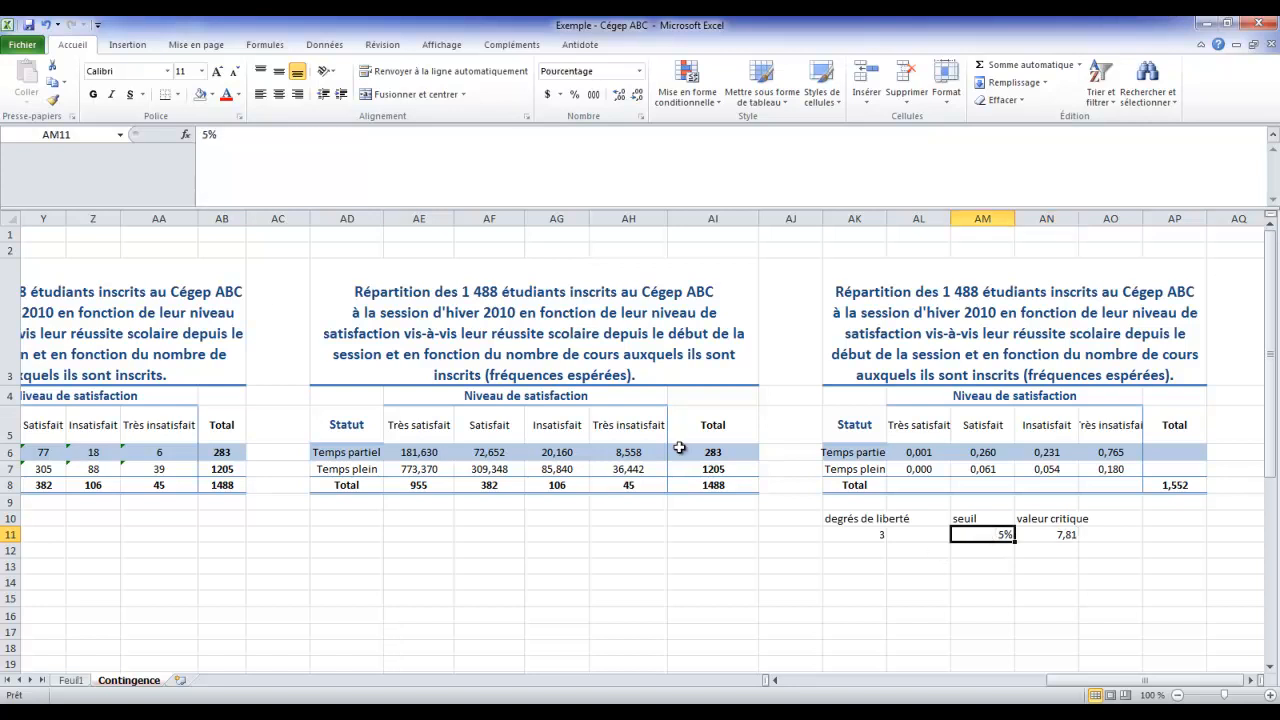
type("10")
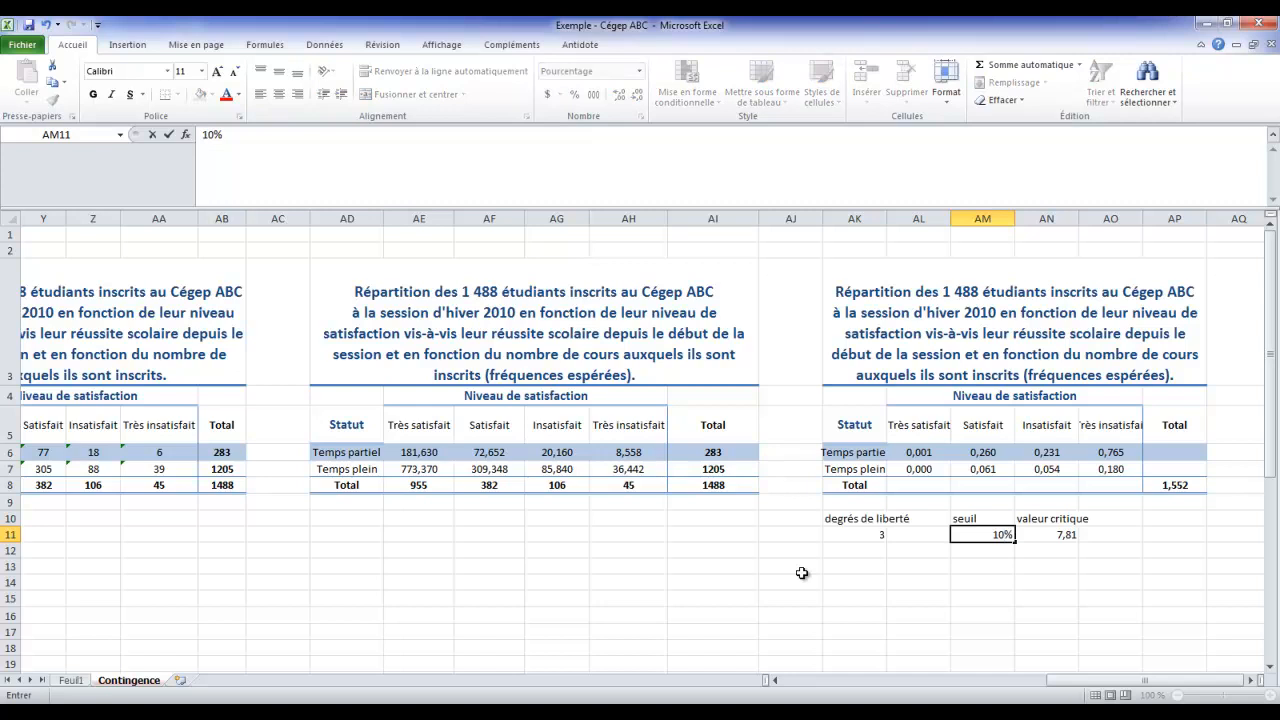
key("Return")
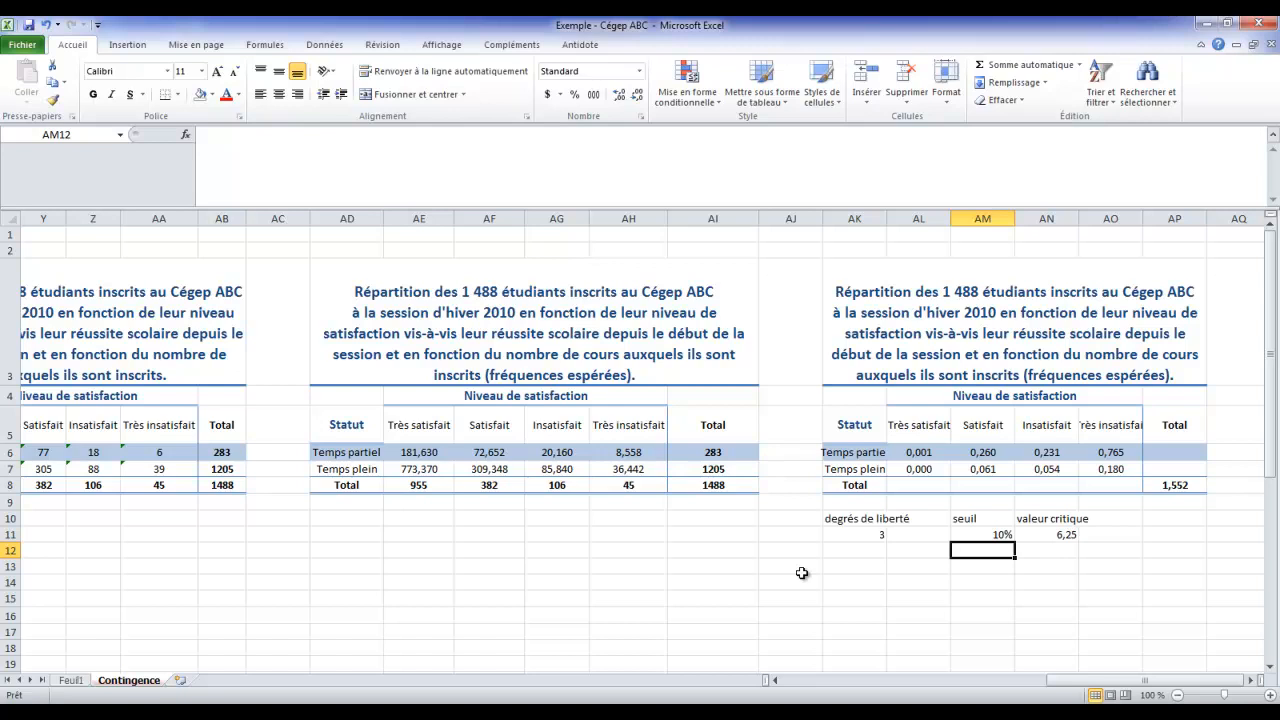
key("Up")
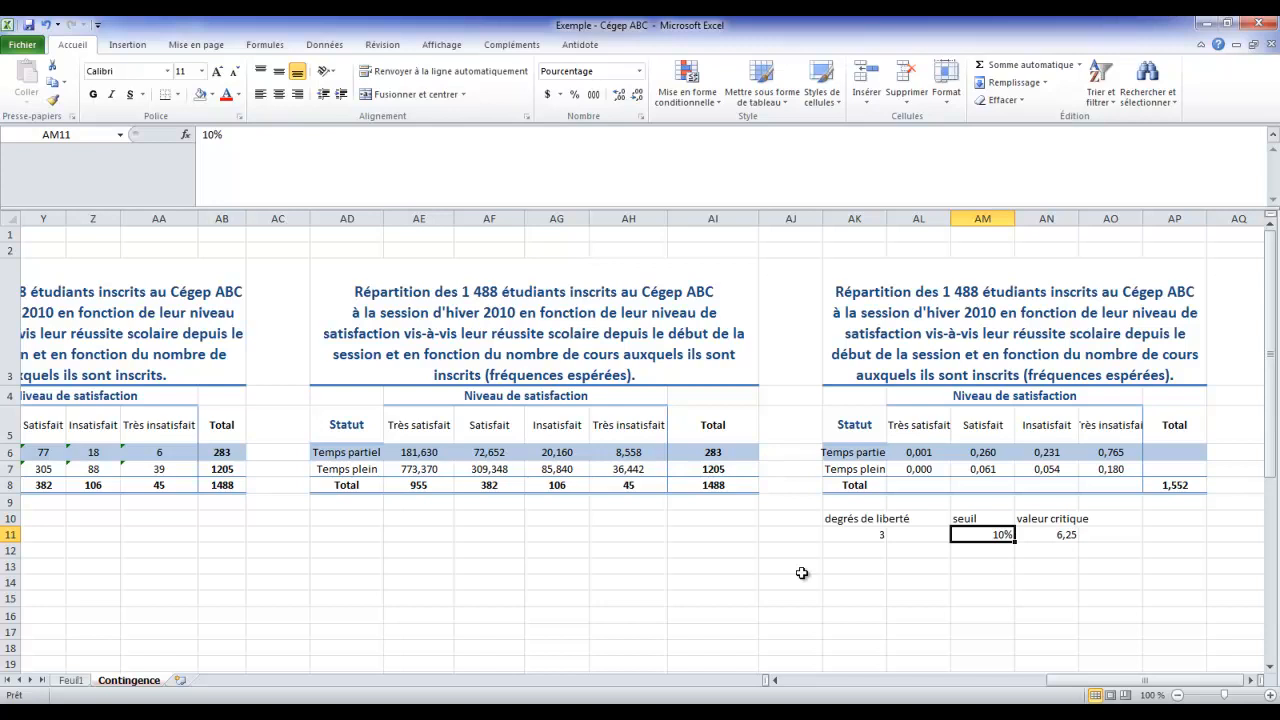
type("1")
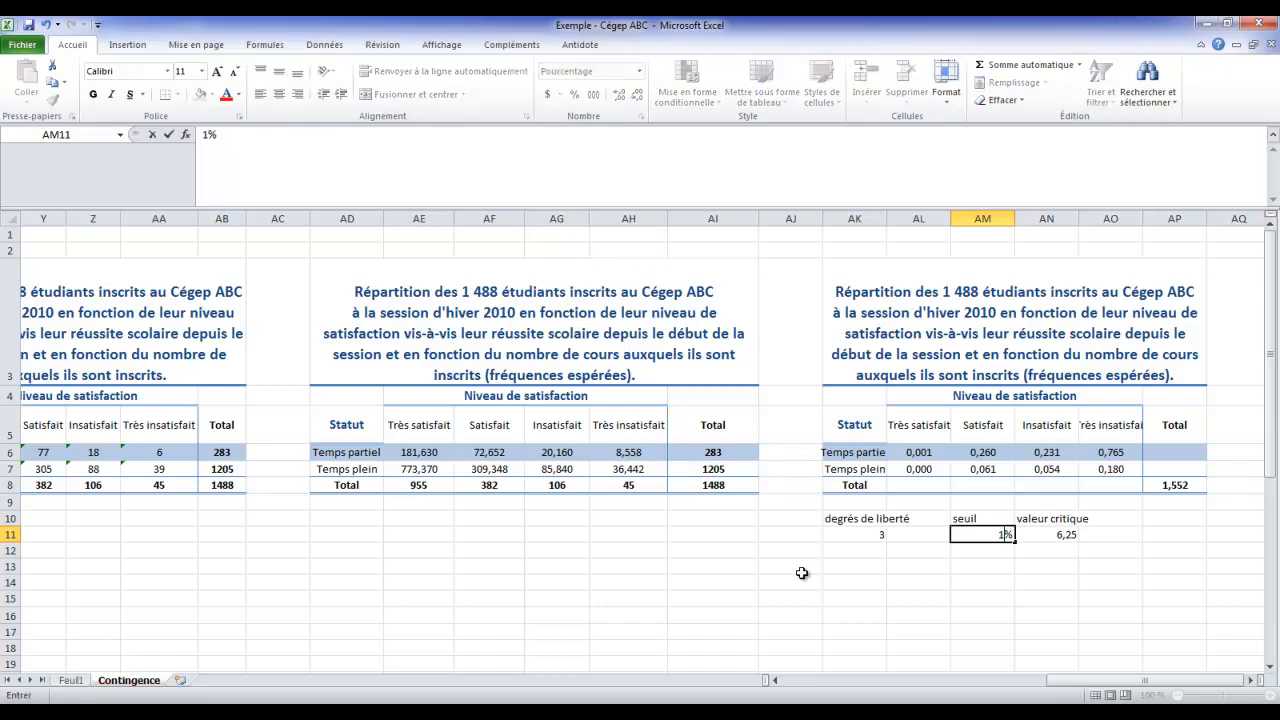
key("Return")
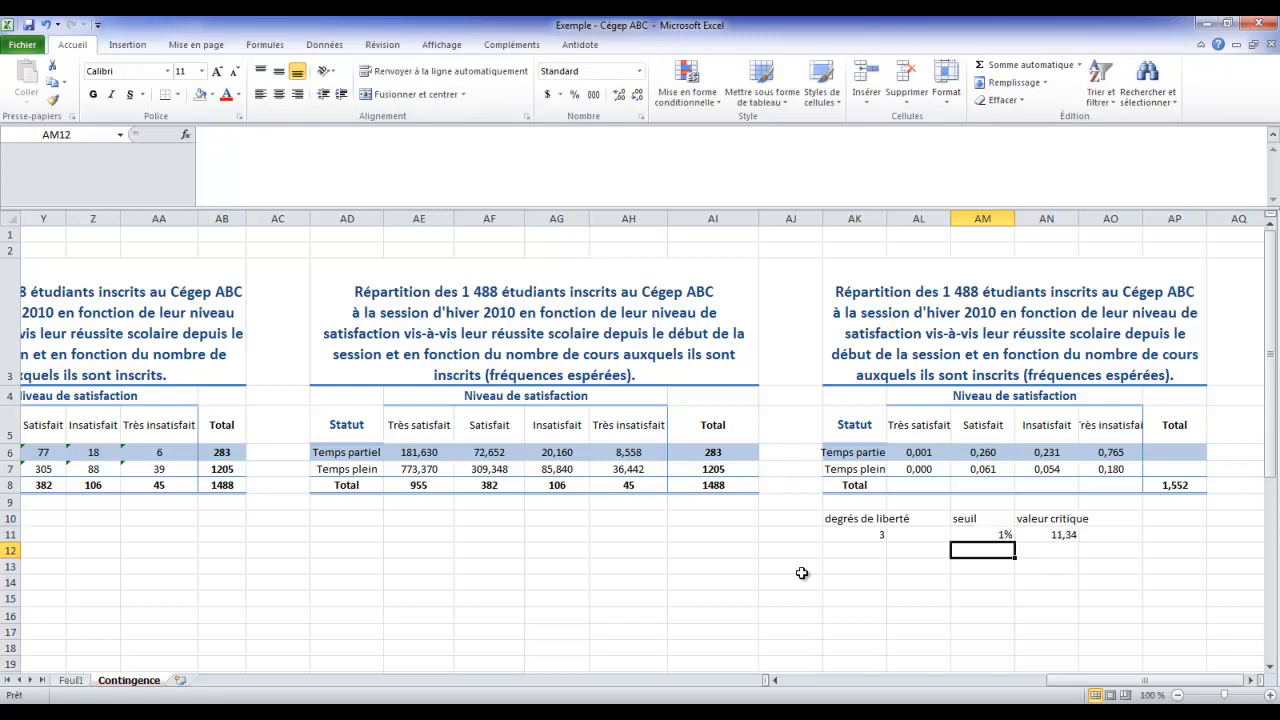
Set the threshold in AM11 back to 5%.
left_click(841, 533)
key("Right")
key("Right")
type("5")
key("Return")
Enter the label "Coefficient de contingence" in AK14.
left_click(852, 580)
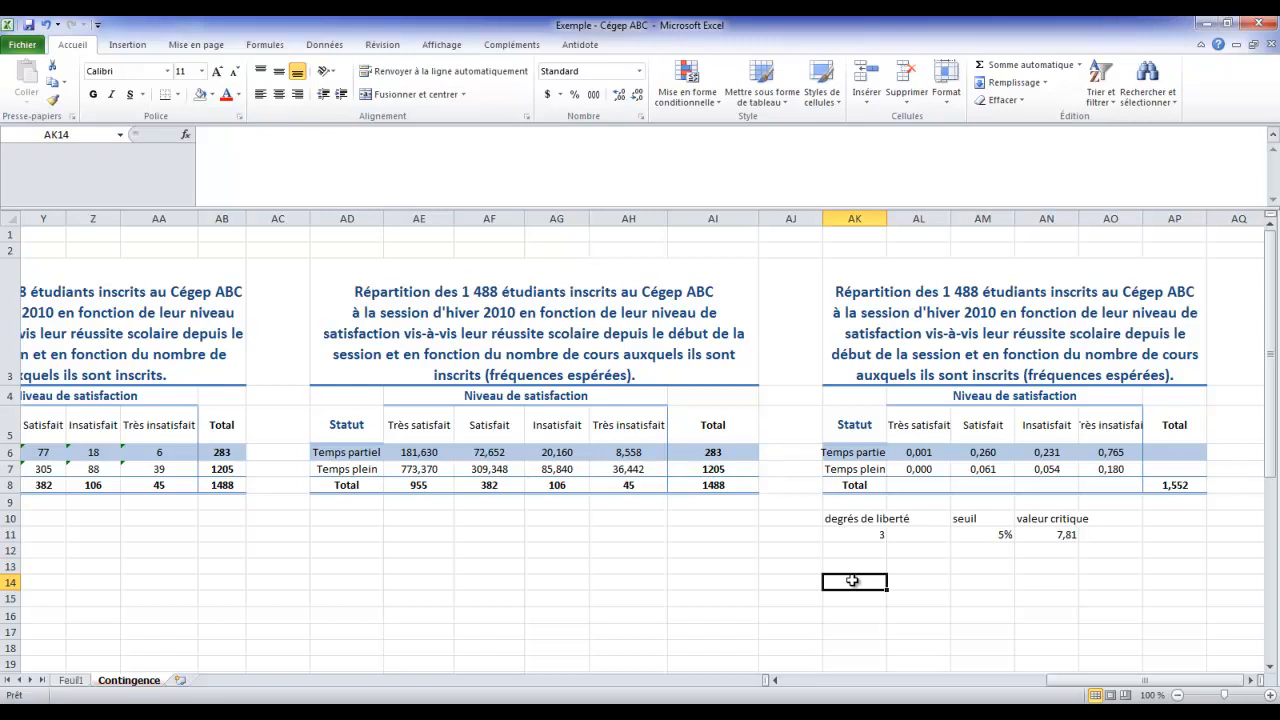
type("Coefficient de co")
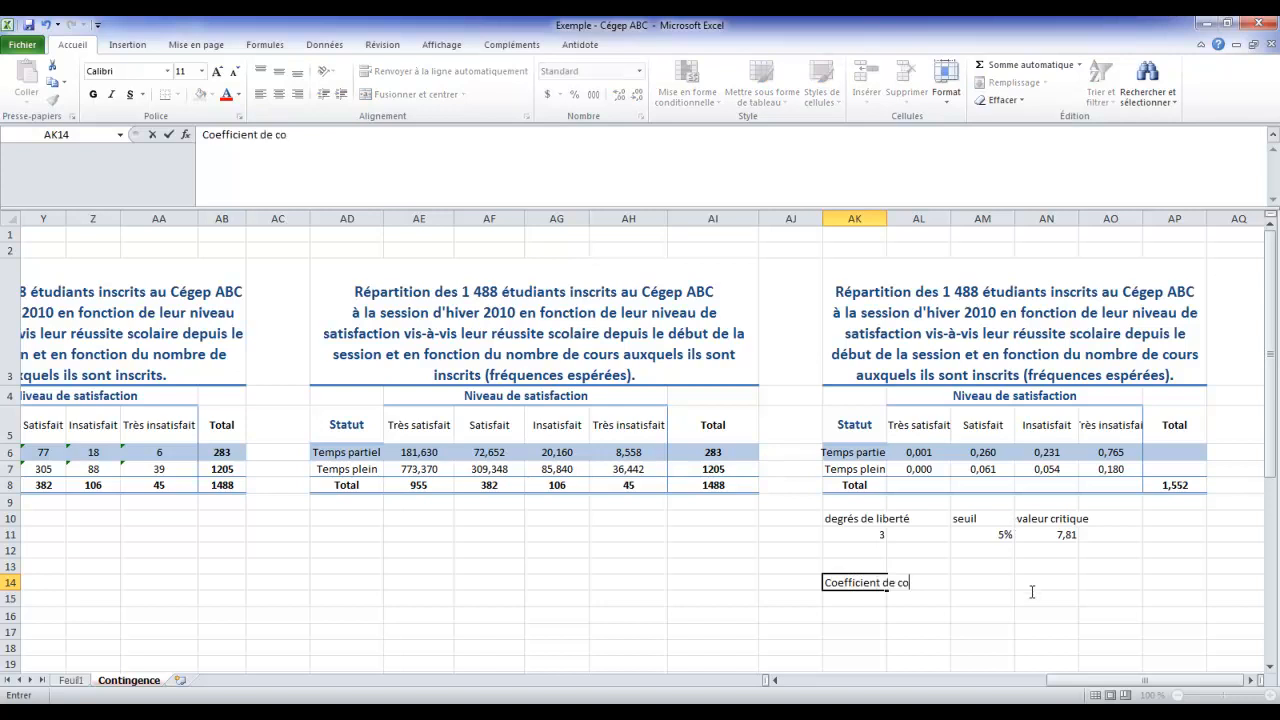
type("ntingence")
key("Return")
Copy the AK14 label text into AN14 and extend it to "Coefficient de contingence de Cramer".
left_click(1037, 579)
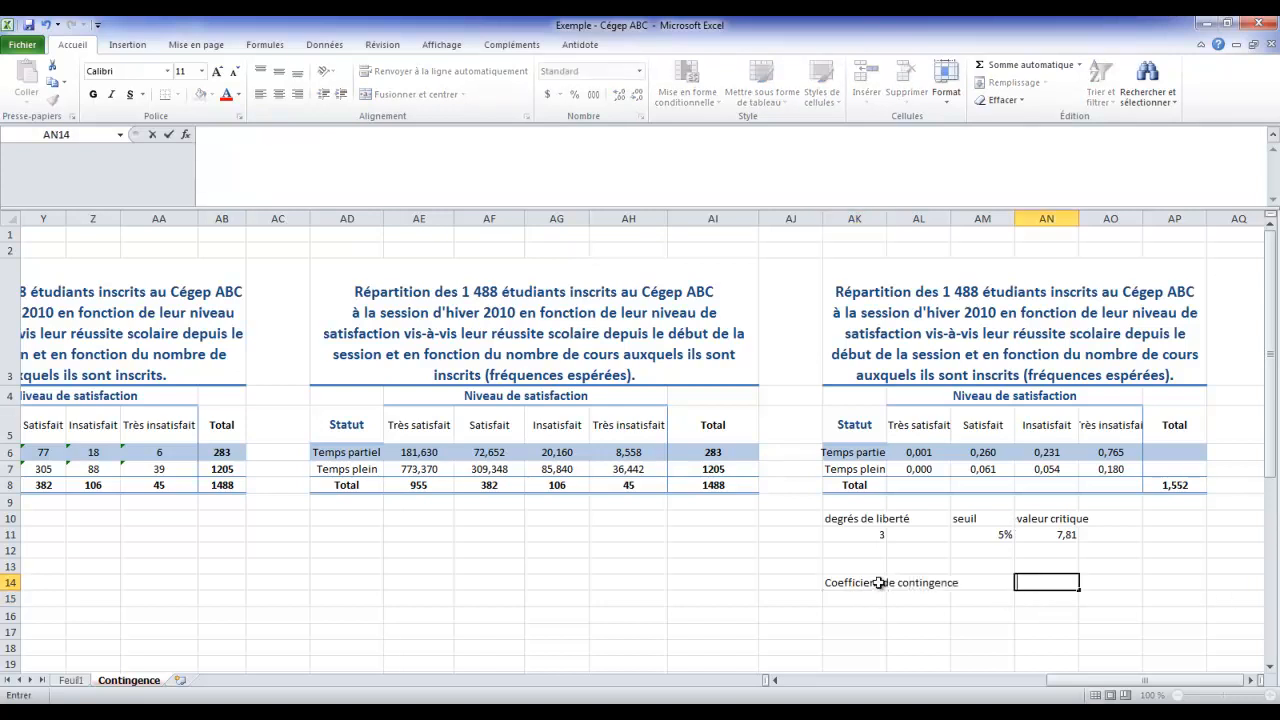
left_click(878, 582)
left_click_drag(383, 140, 196, 133)
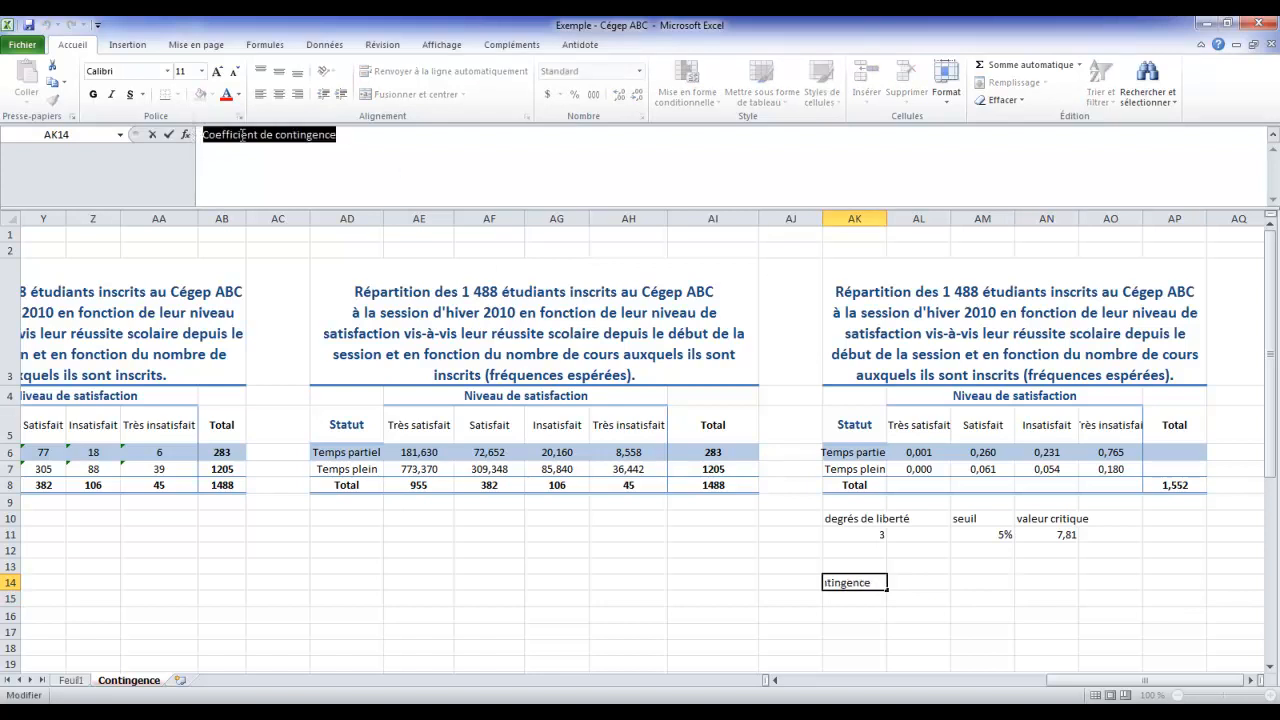
key("ctrl+c")
left_click(1024, 584)
key("ctrl+v")
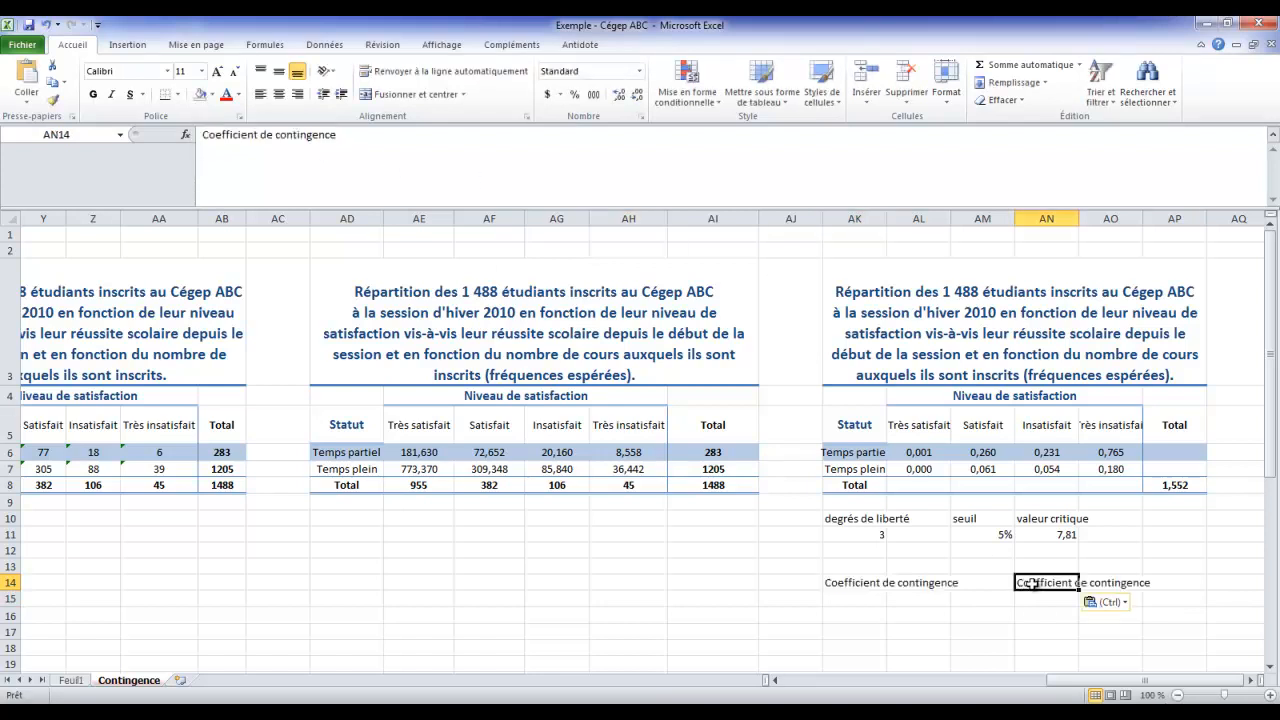
left_click(535, 133)
type("de Cramer")
Enter the formula =AP8/(AP8+AI8) in AK15 under the contingency coefficient label.
left_click(864, 600)
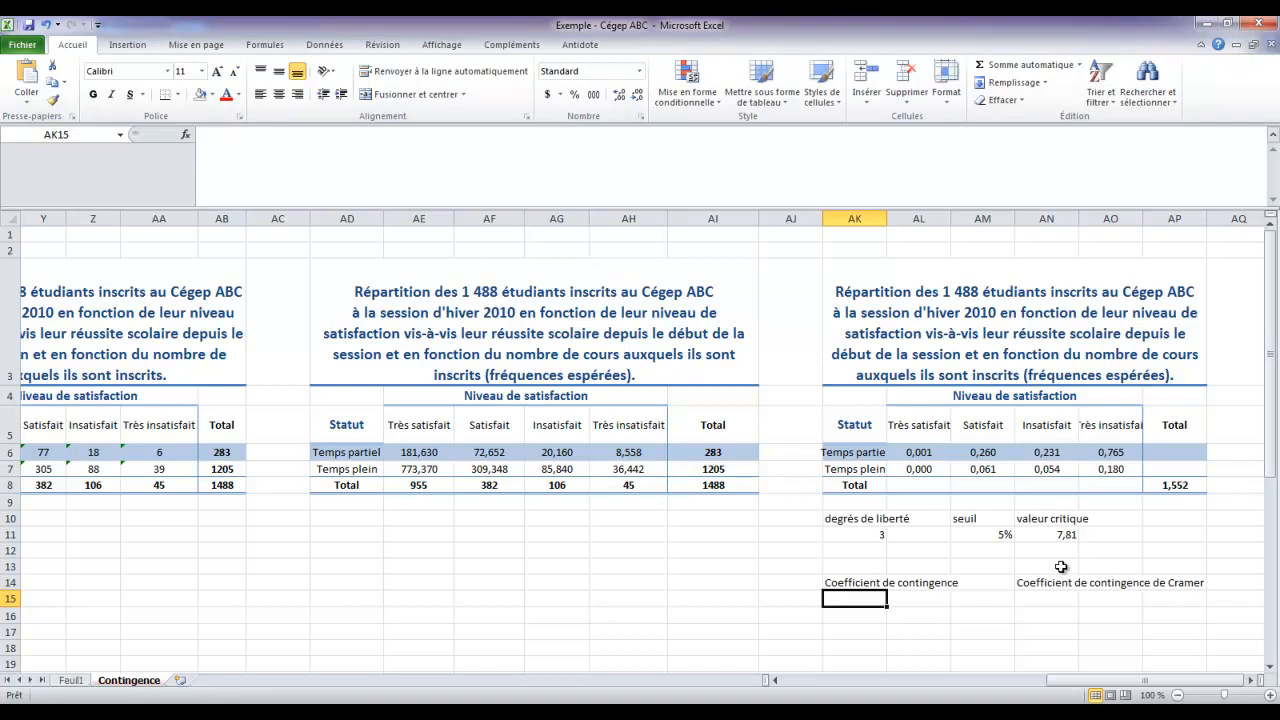
type("=")
left_click(1172, 486)
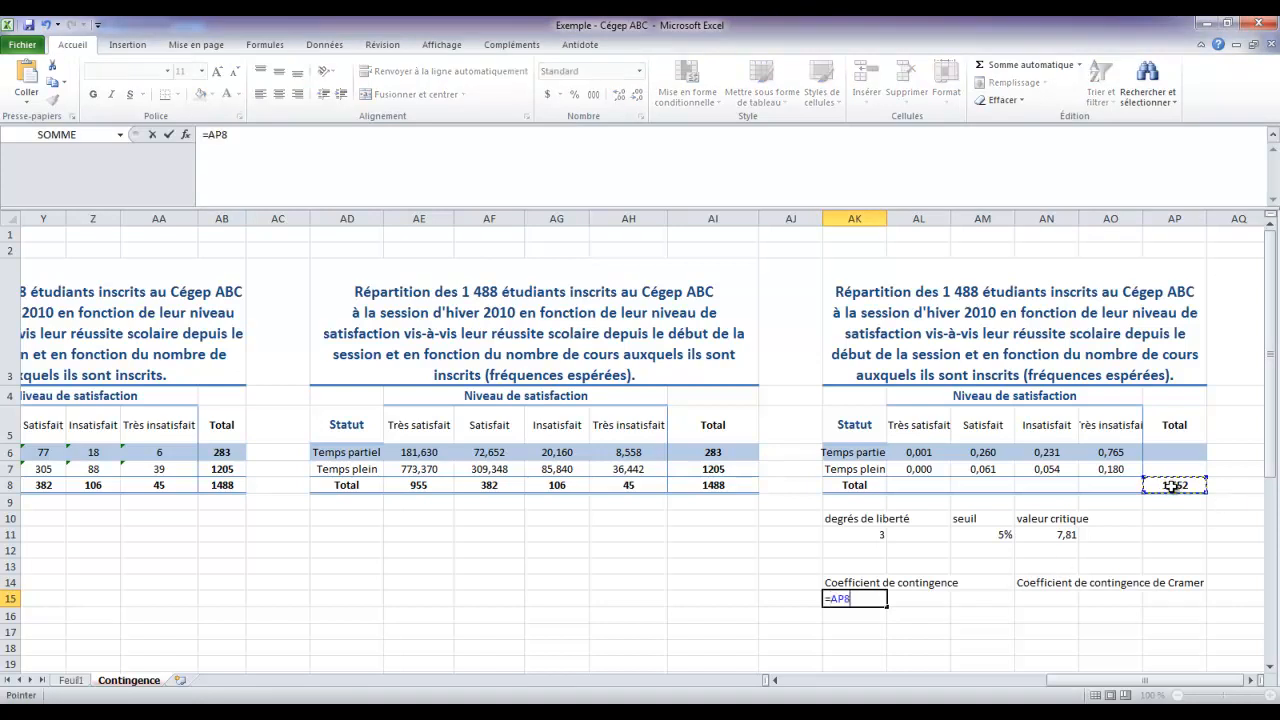
type("/(")
left_click(1172, 486)
type("+")
left_click(746, 487)
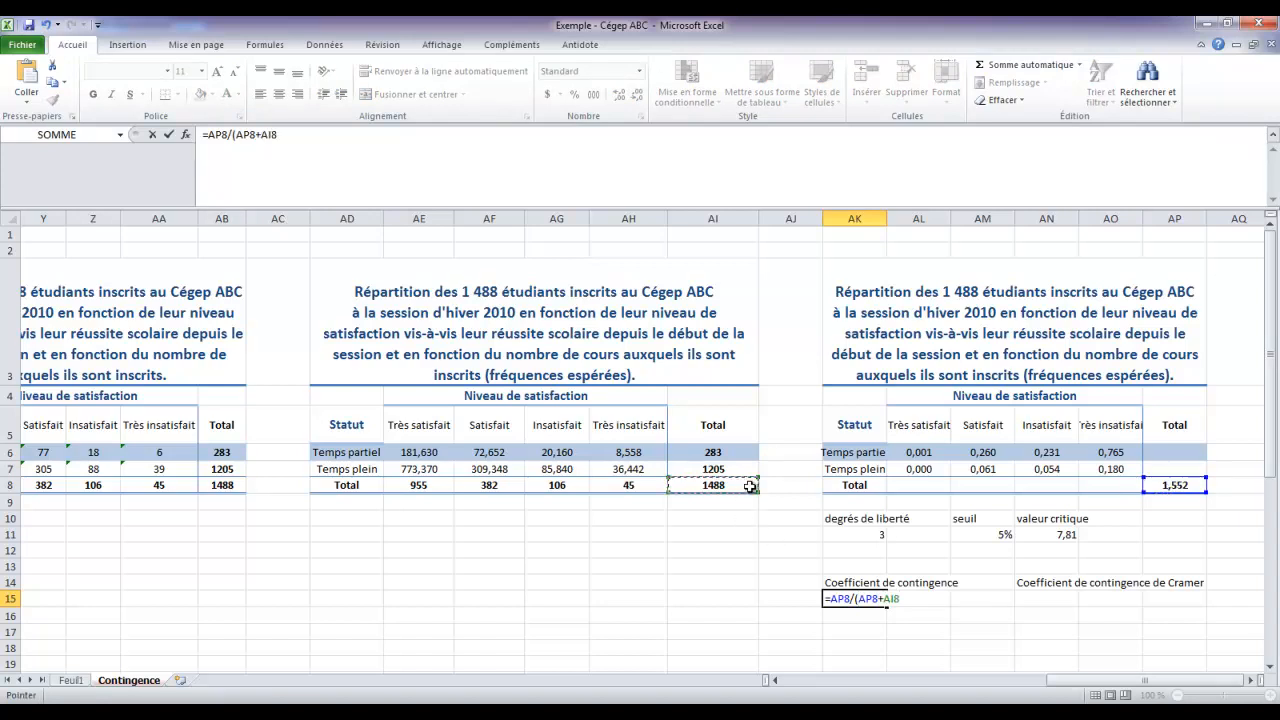
type(")")
key("Return")
Wrap the AK15 formula in a square root so it reads =RACINE(AP8/(AP8+AI8)).
key("Up")
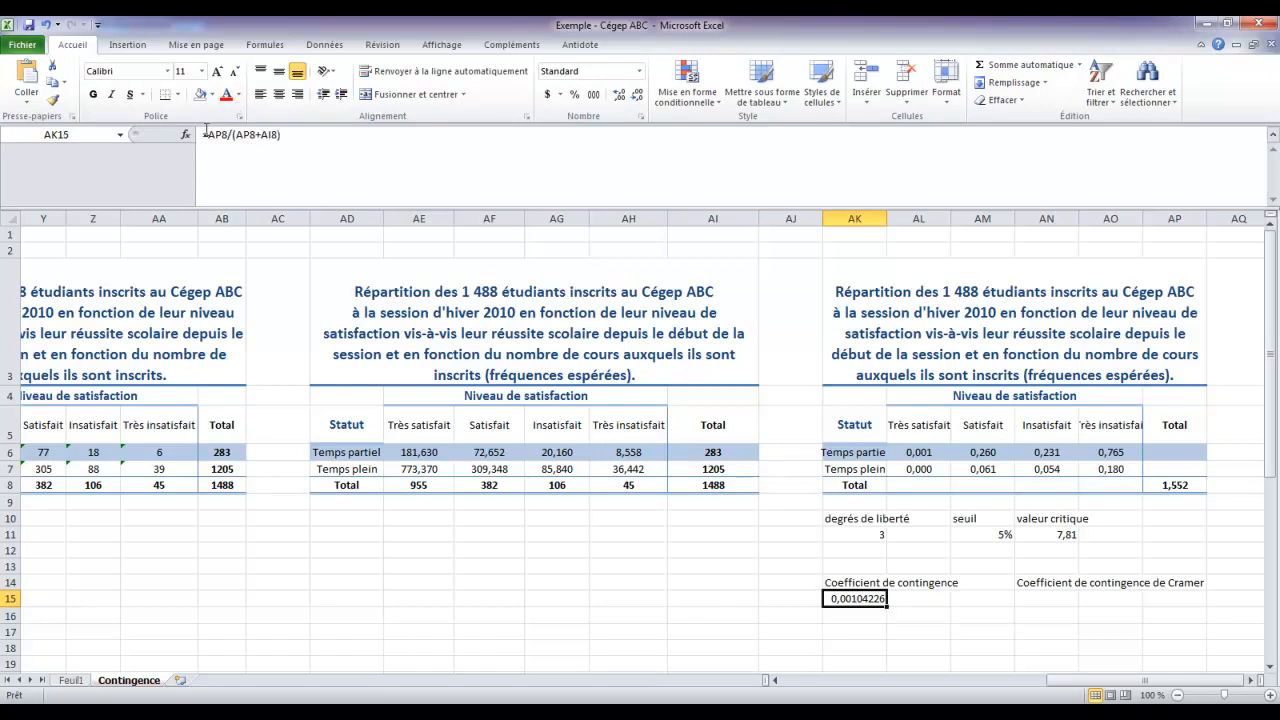
left_click(208, 136)
type("raci")
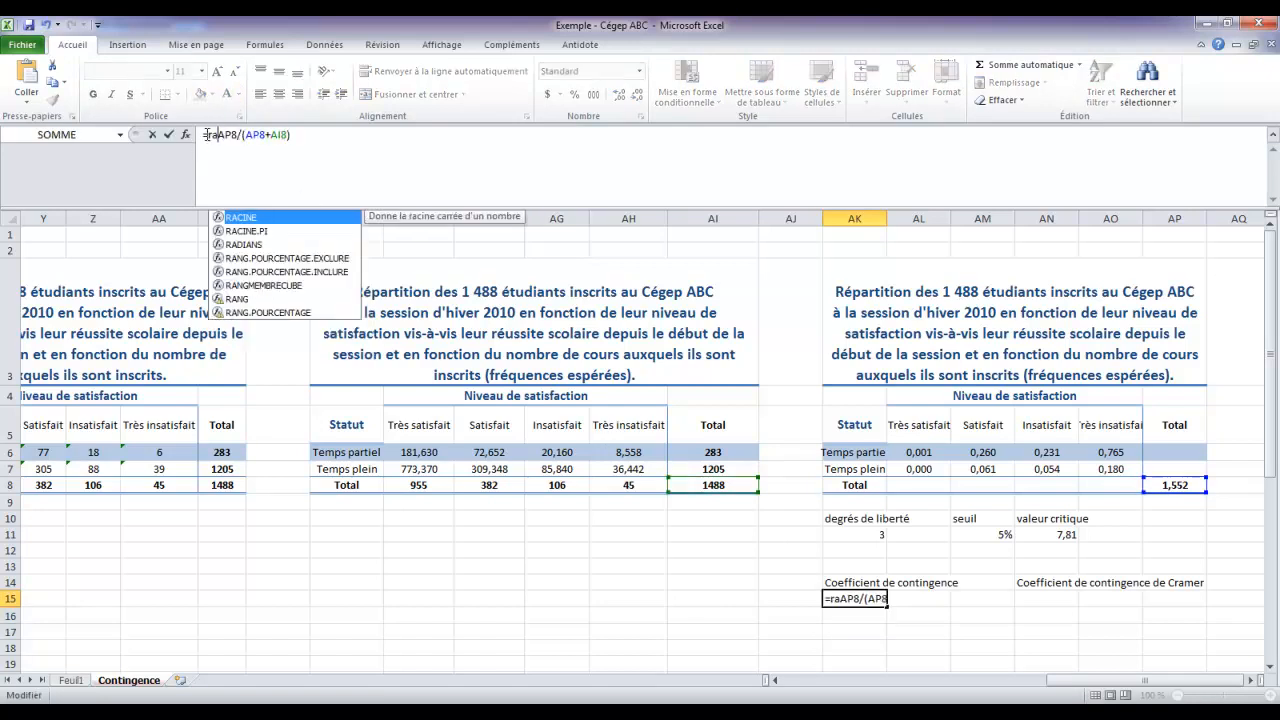
type("ne(")
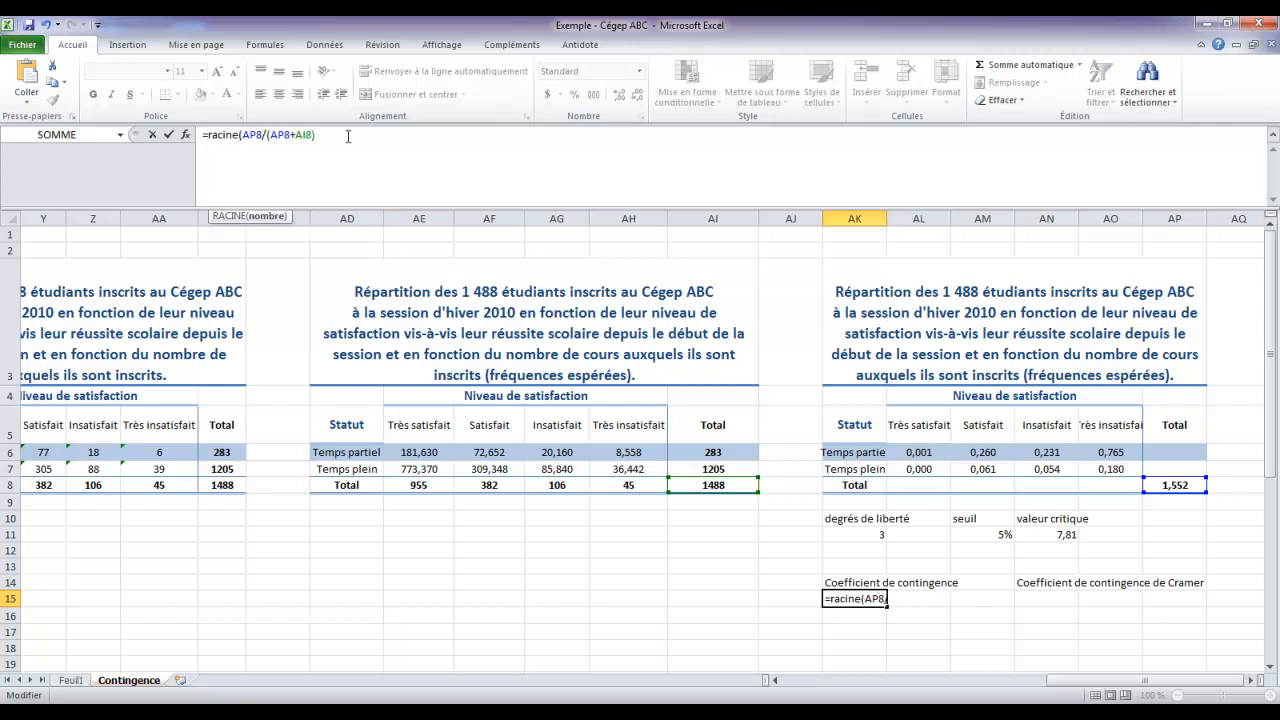
type(")")
key("Return")
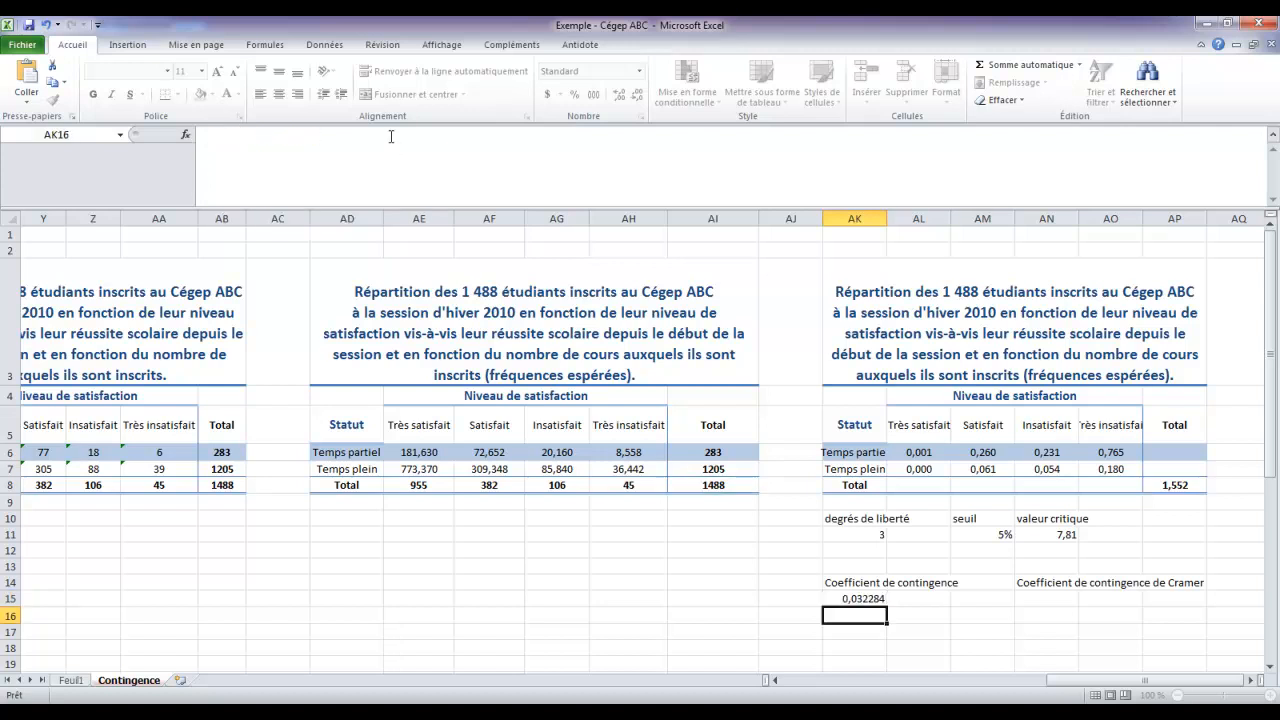
Format the contingency coefficient in AK15 to two decimal places.
left_click(830, 602)
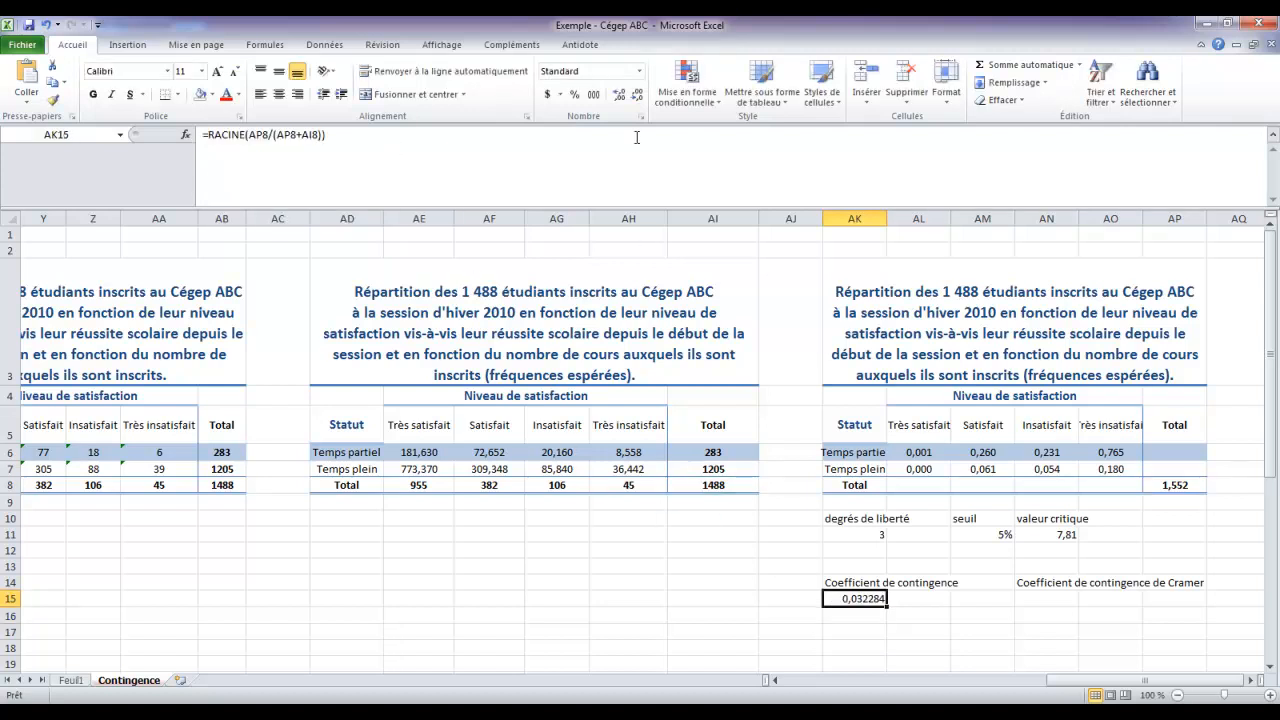
left_click(638, 95)
left_click(638, 95)
left_click(638, 95)
left_click(638, 95)
Enter the formula =AP8/(AI8*(2-1)) in AN15 under the Cramer coefficient label.
left_click(1045, 601)
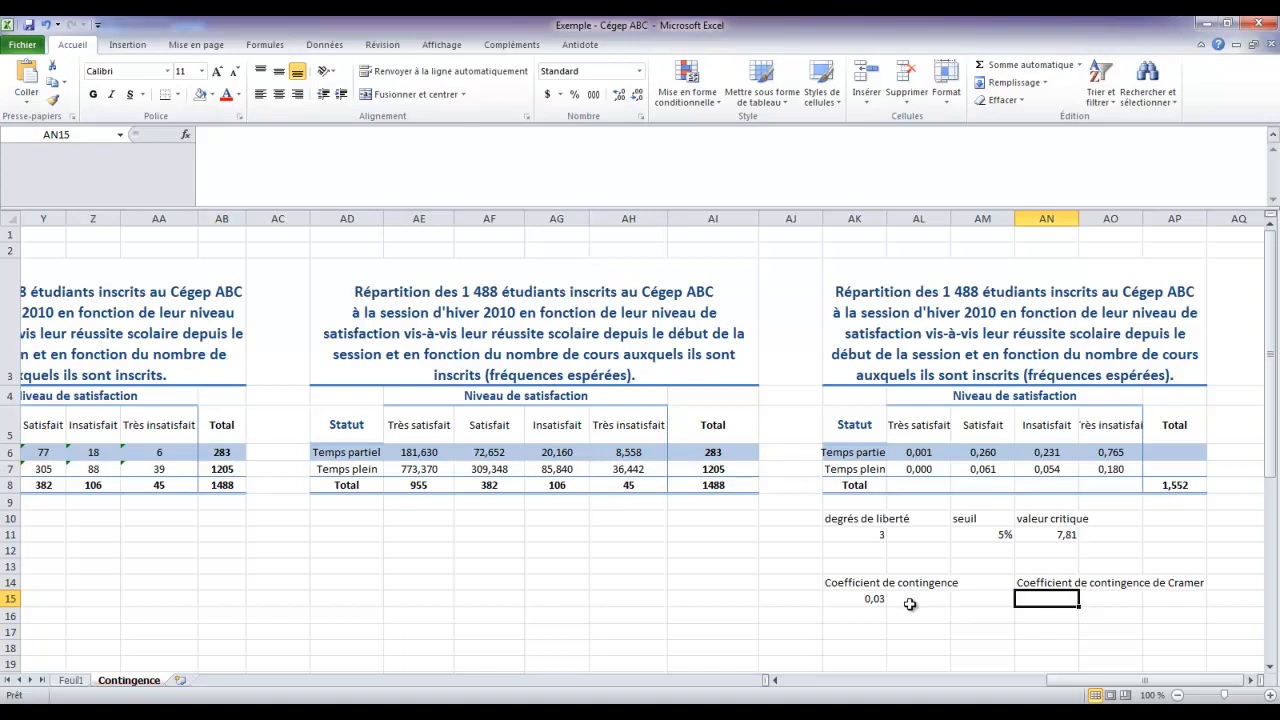
type("=")
left_click(1163, 484)
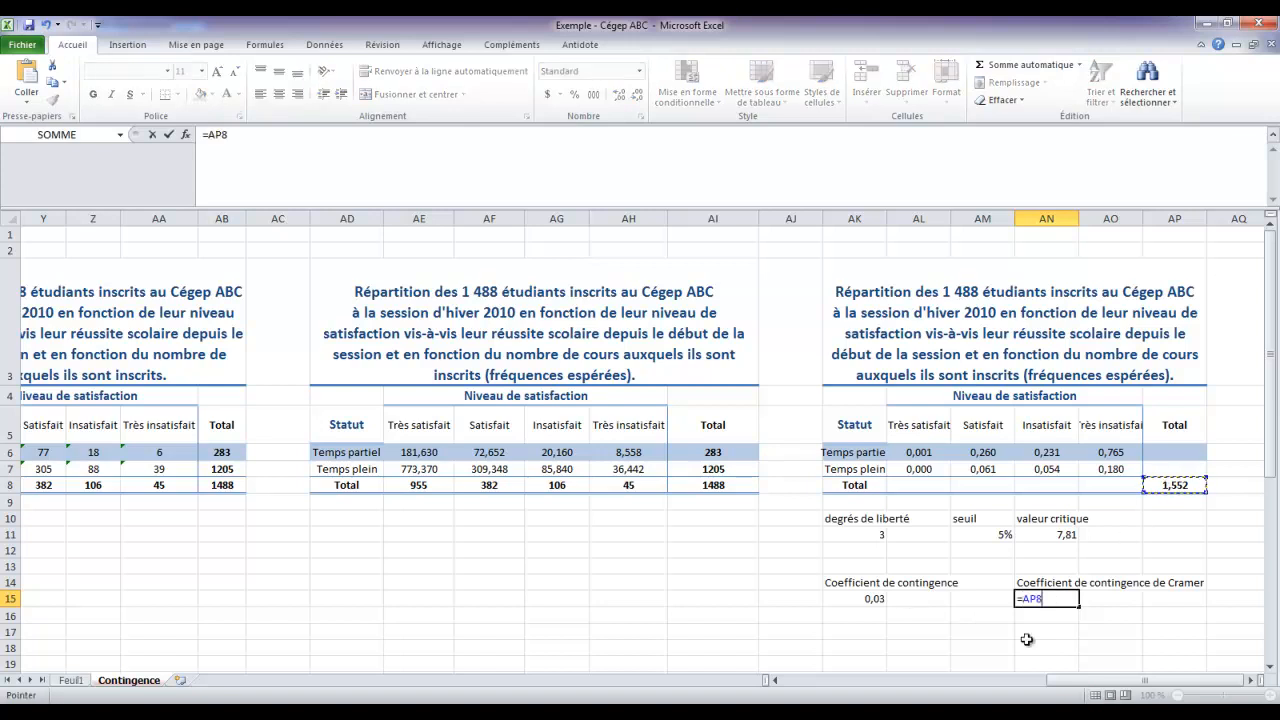
type("/(")
left_click(714, 484)
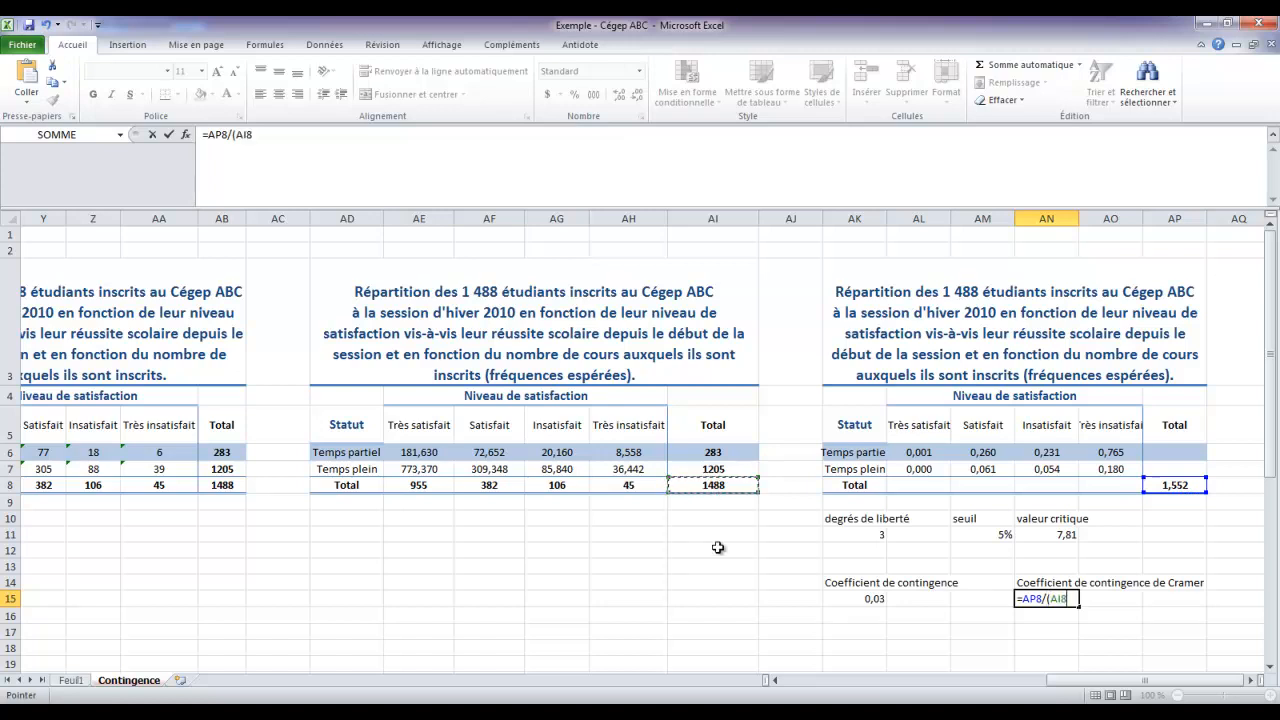
type("*(")
type("2-1))")
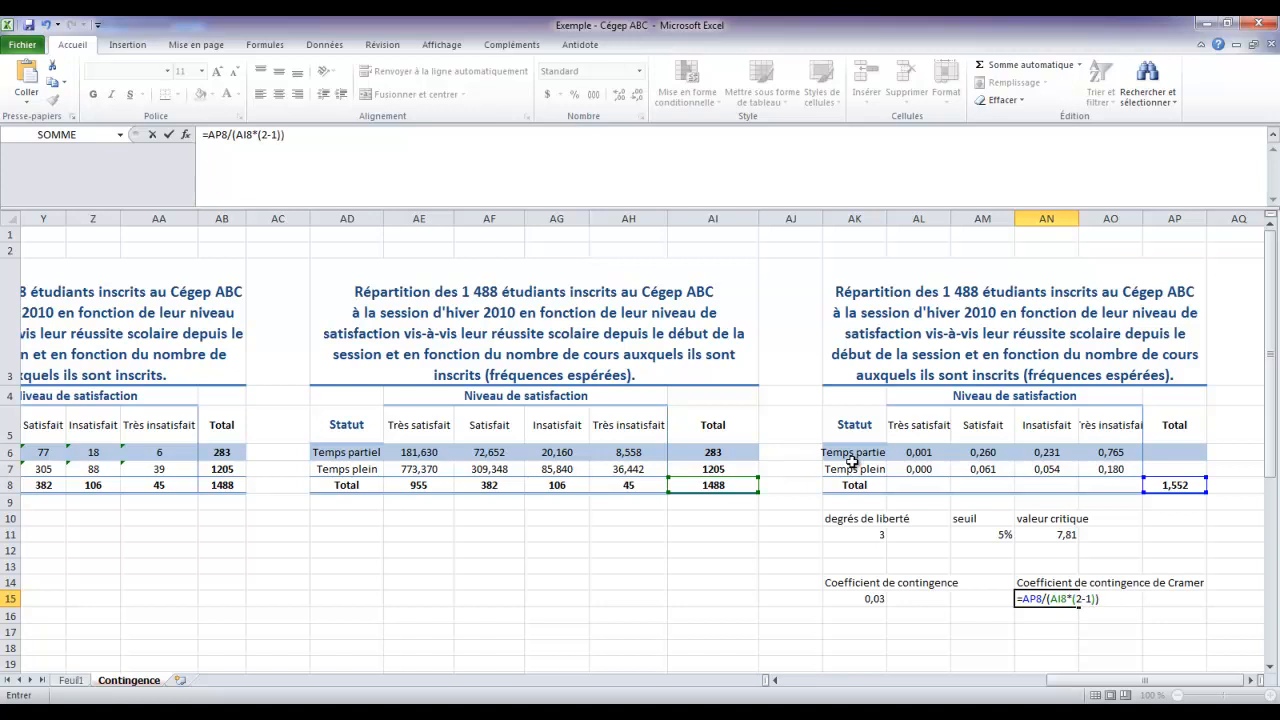
key("Return")
Wrap the AN15 formula in a square root so it reads =RACINE(AP8/(AI8*(2-1))).
left_click(1050, 600)
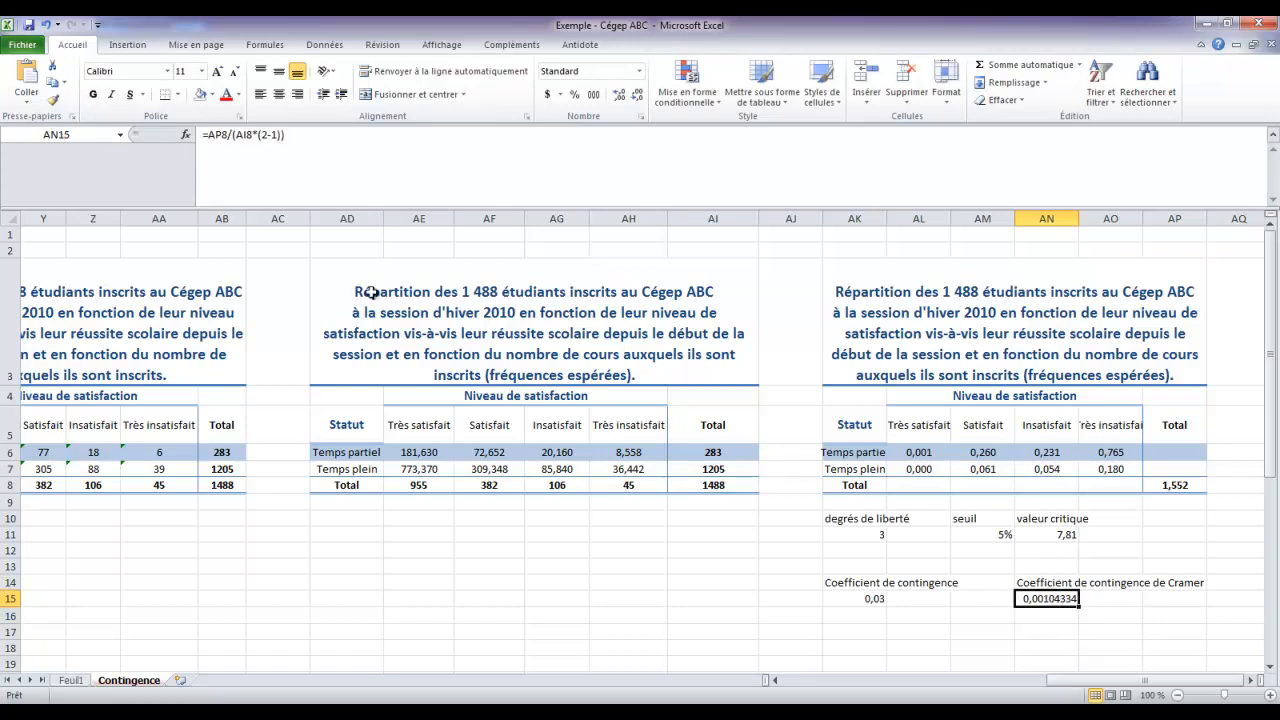
left_click(338, 133)
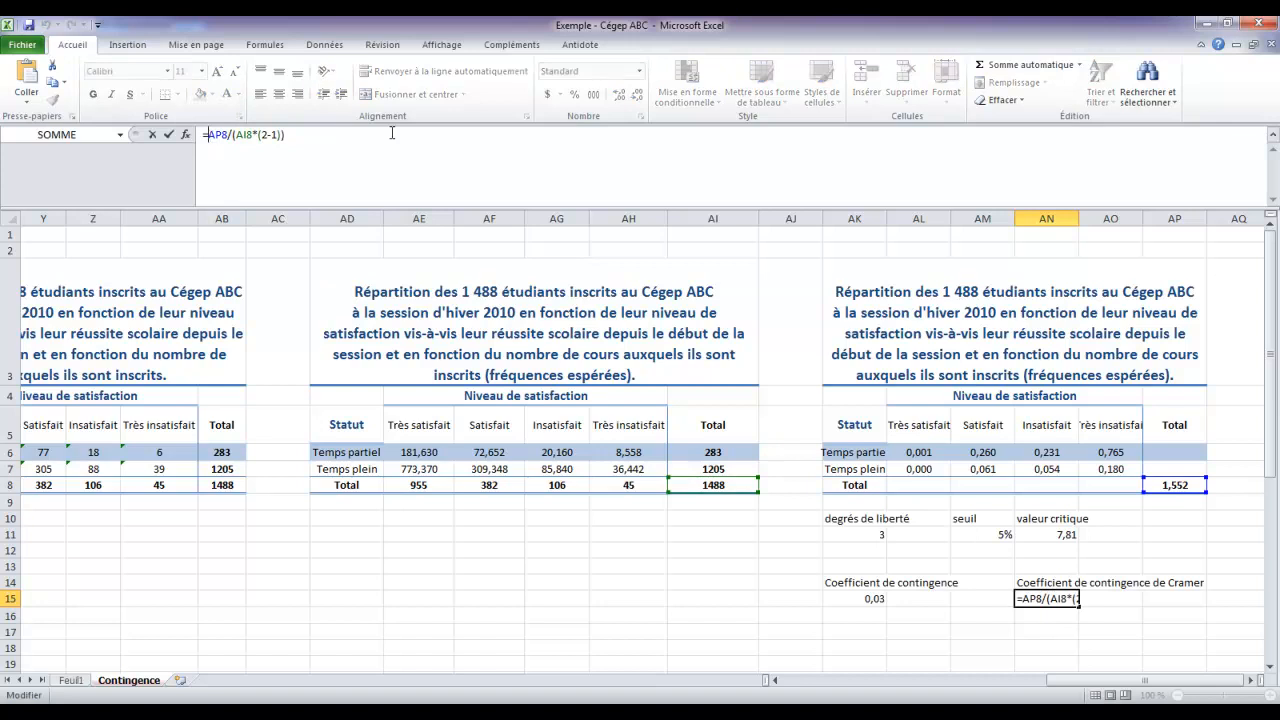
type("racine(")
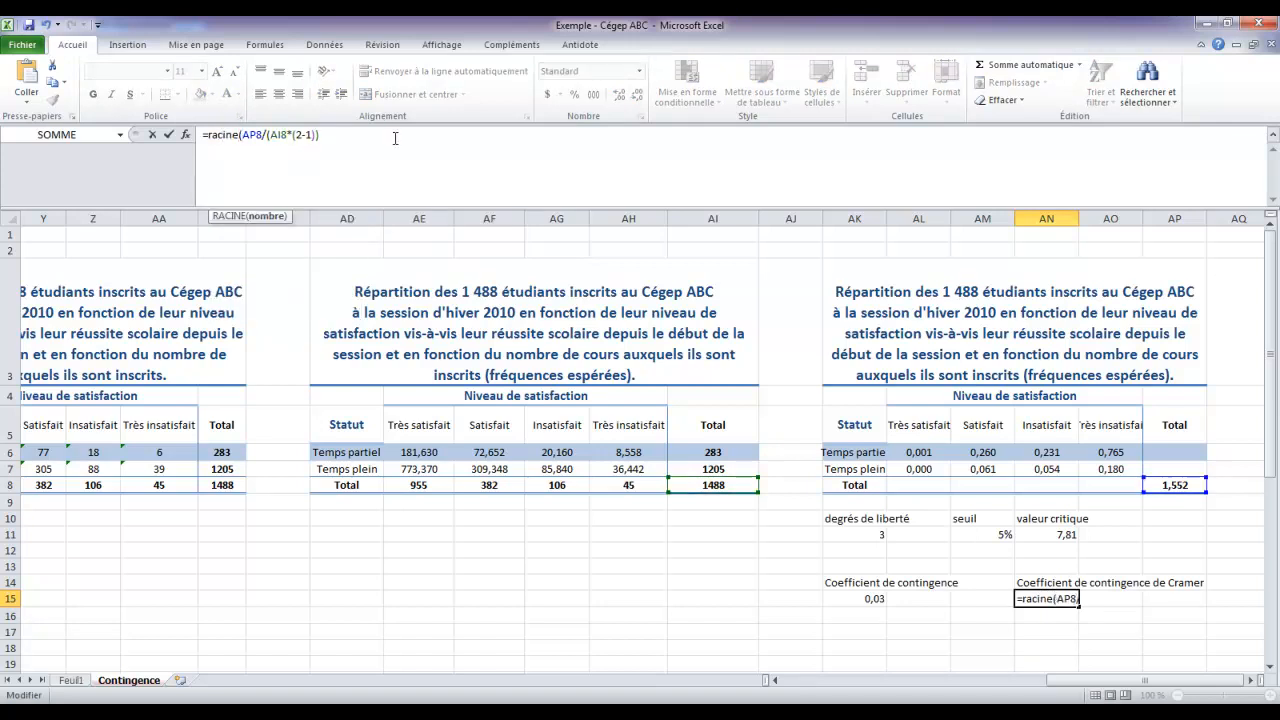
type(")")
key("Return")
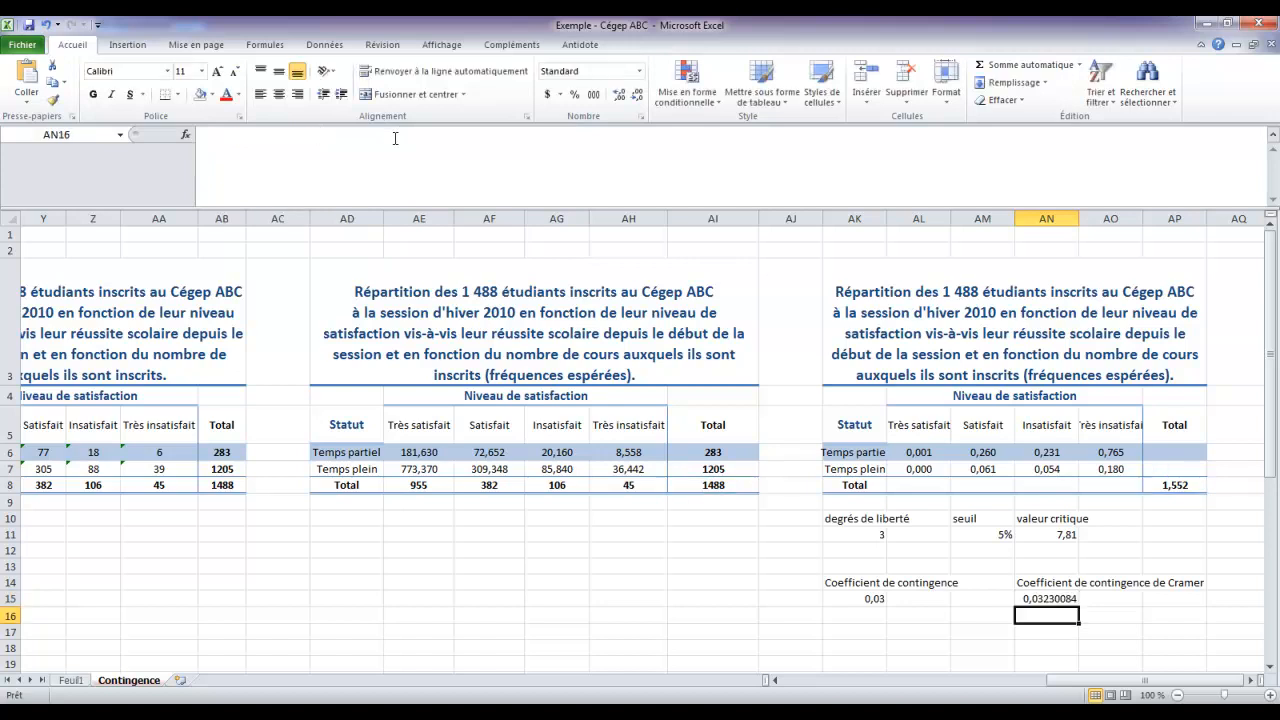
Format the Cramer coefficient in AN15 to two decimal places.
left_click(1025, 596)
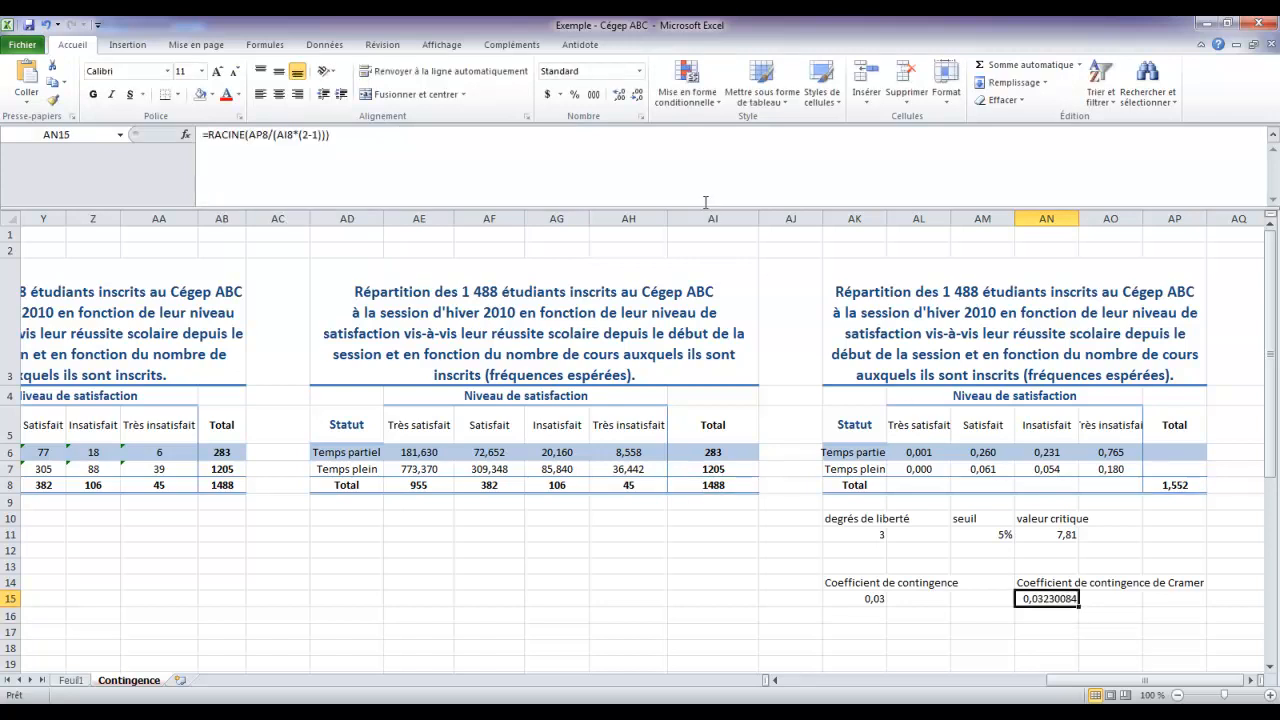
left_click(636, 95)
left_click(636, 95)
left_click(636, 95)
left_click(636, 95)
left_click(636, 95)
left_click(636, 95)
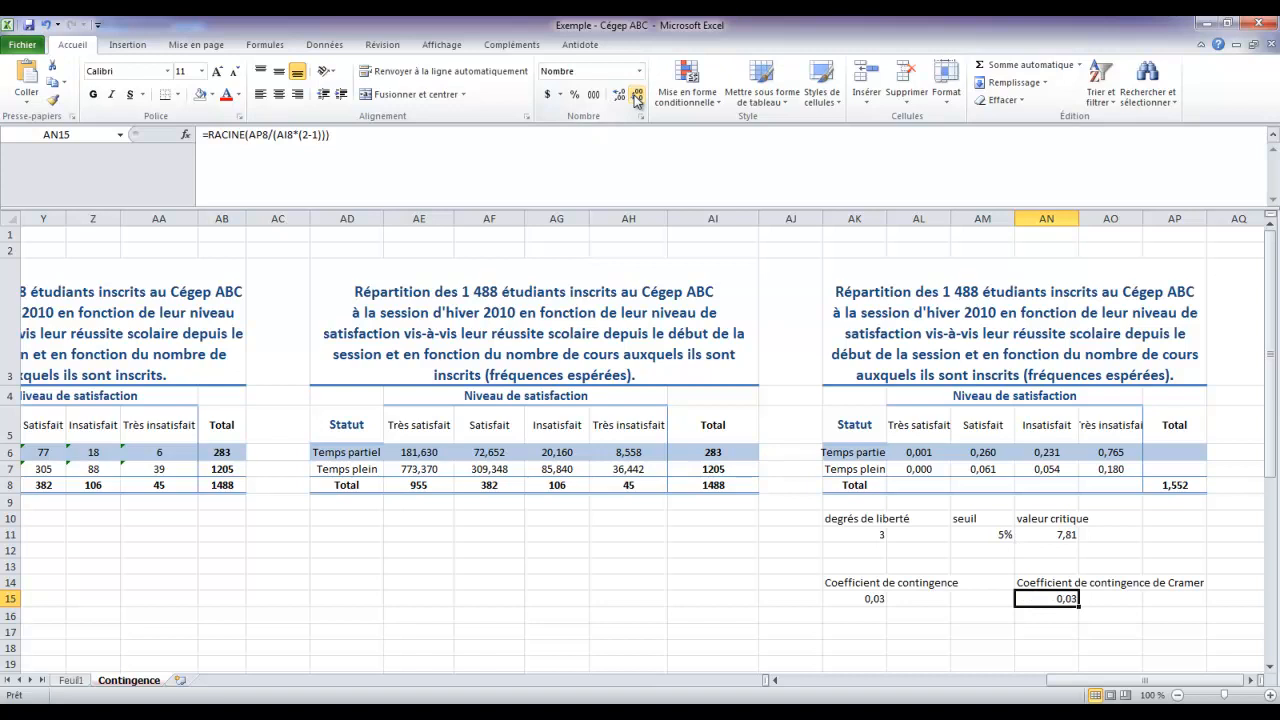
left_click(986, 617)
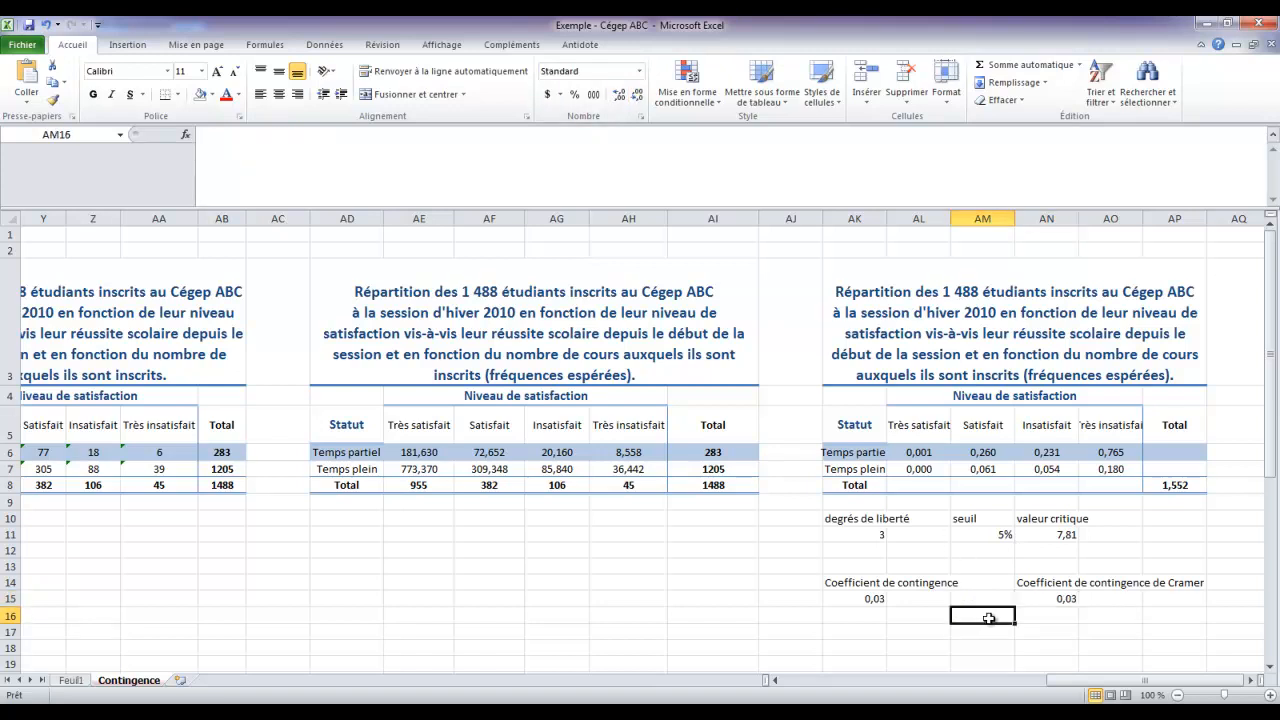